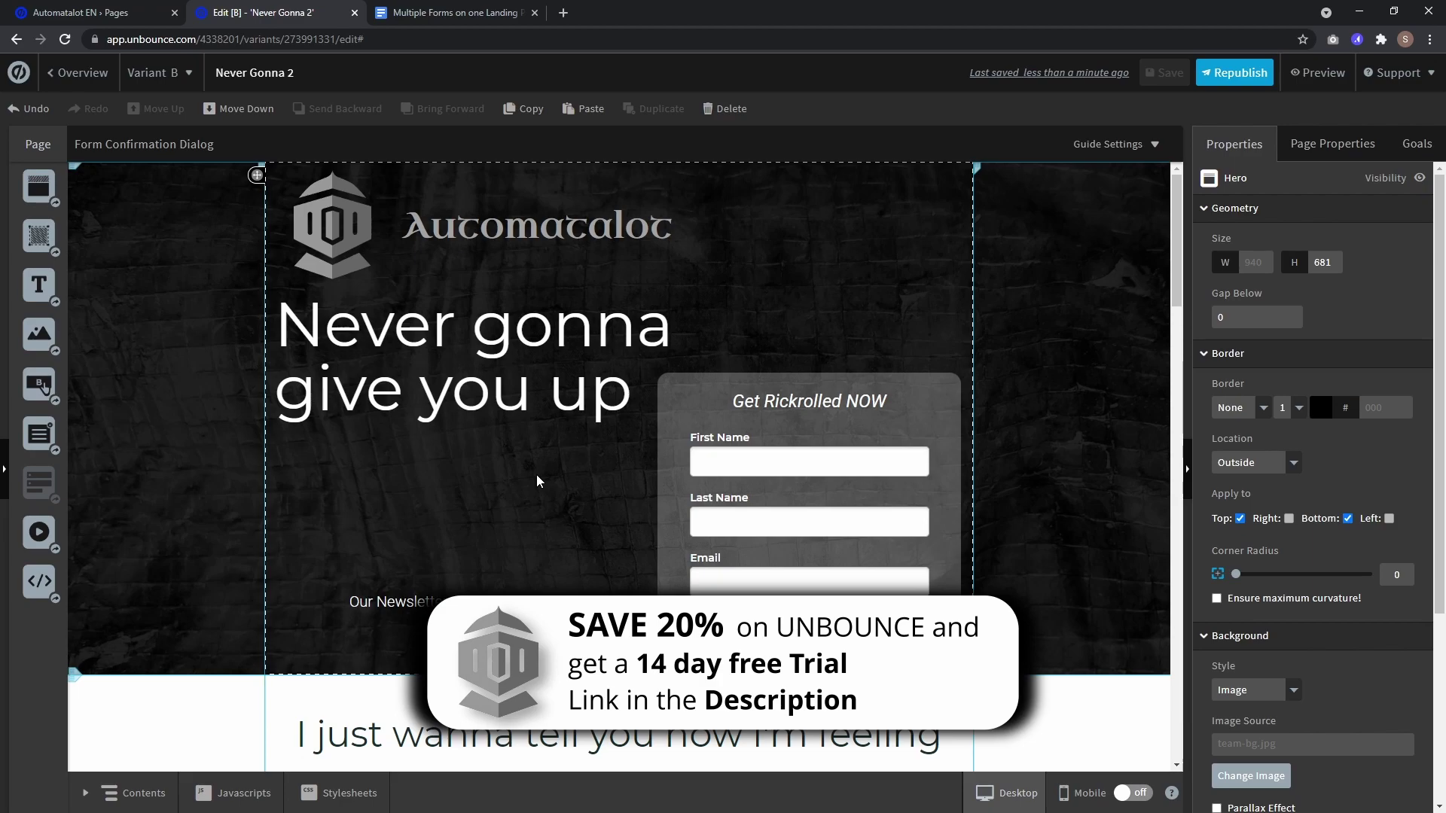
Step: Drop a Custom HTML block below the newsletter line and select the iframe snippet in the Google Docs notes
click(800, 510)
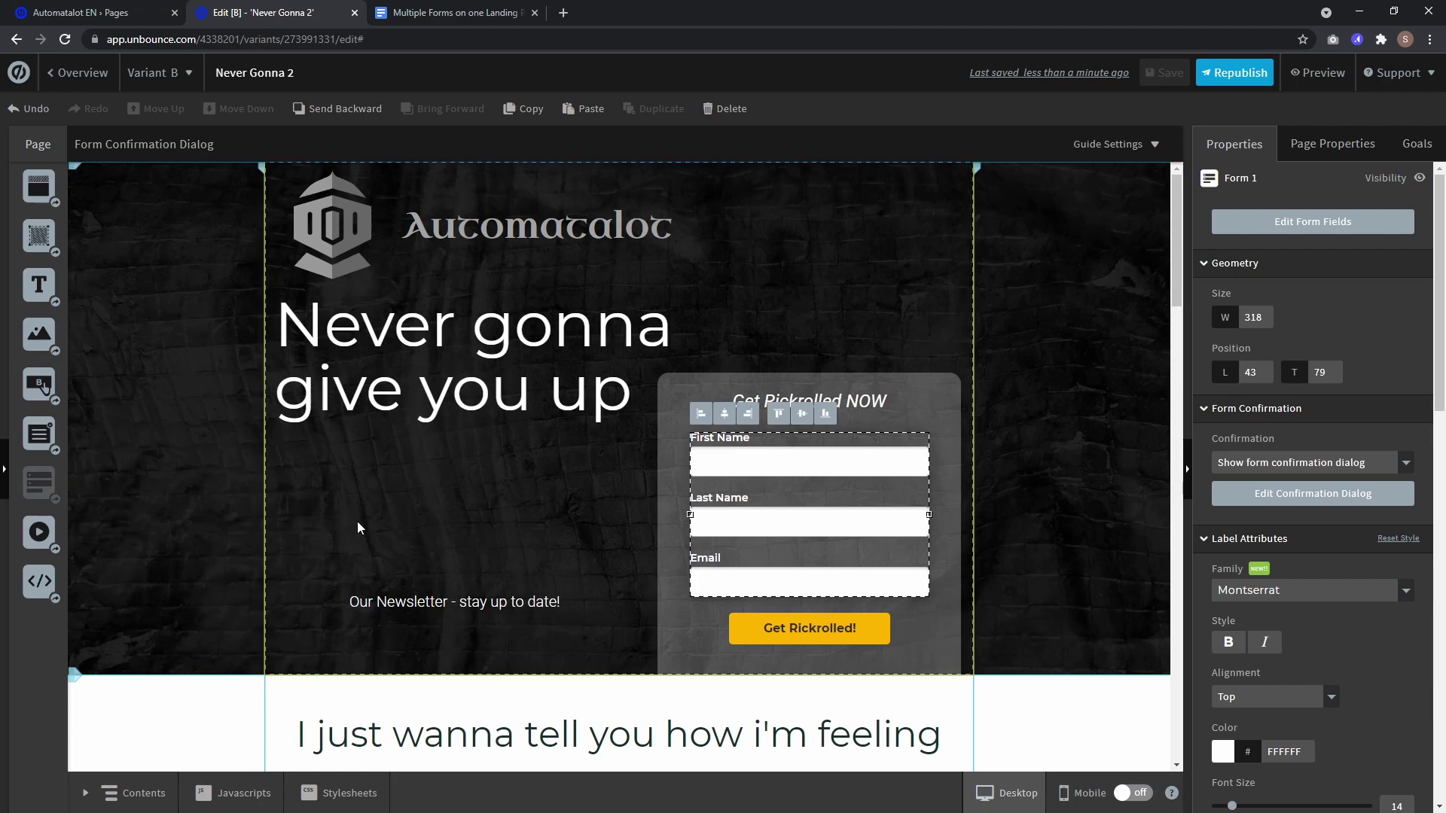
drag(38, 581, 384, 627)
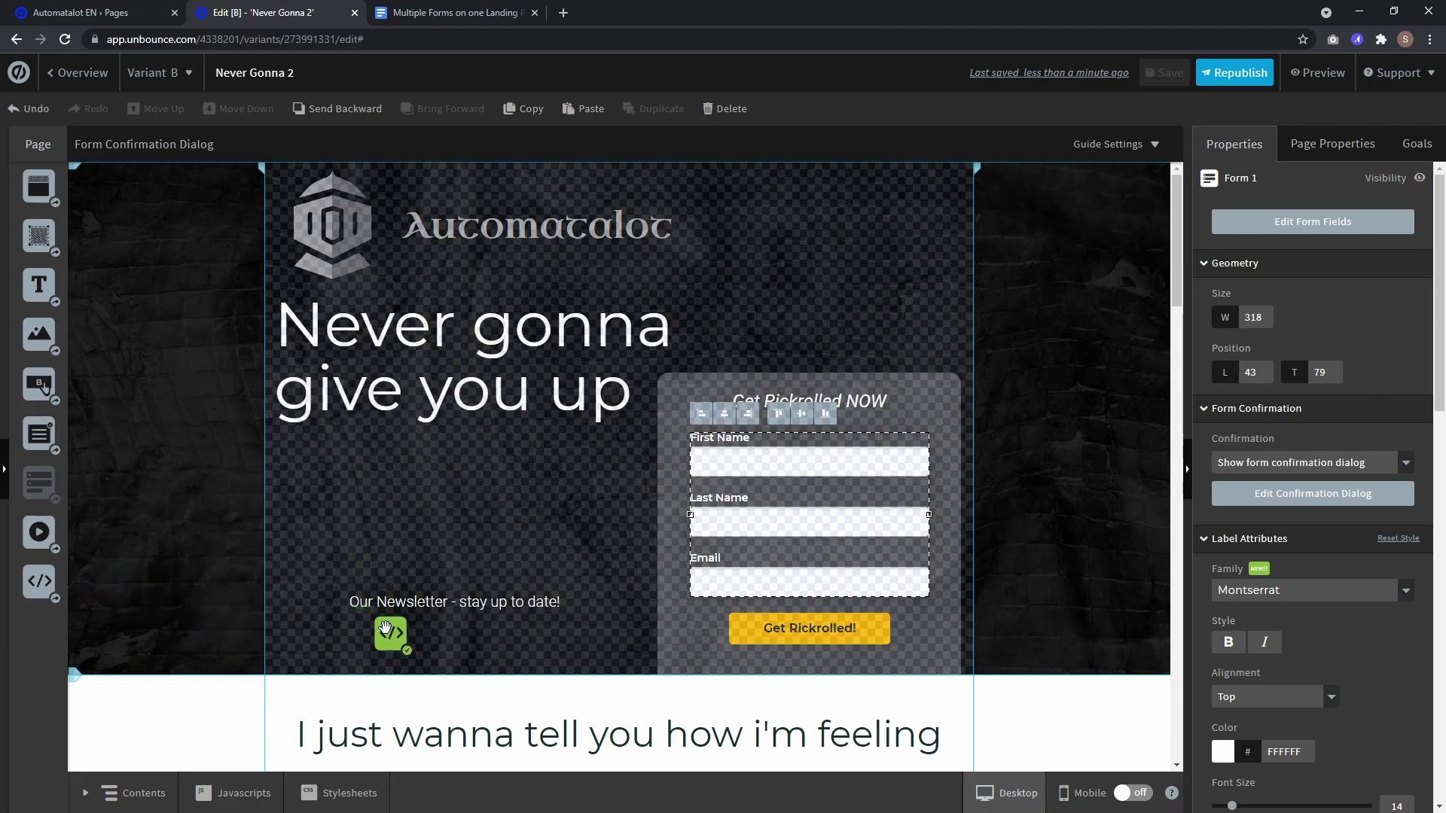
drag(385, 628, 385, 630)
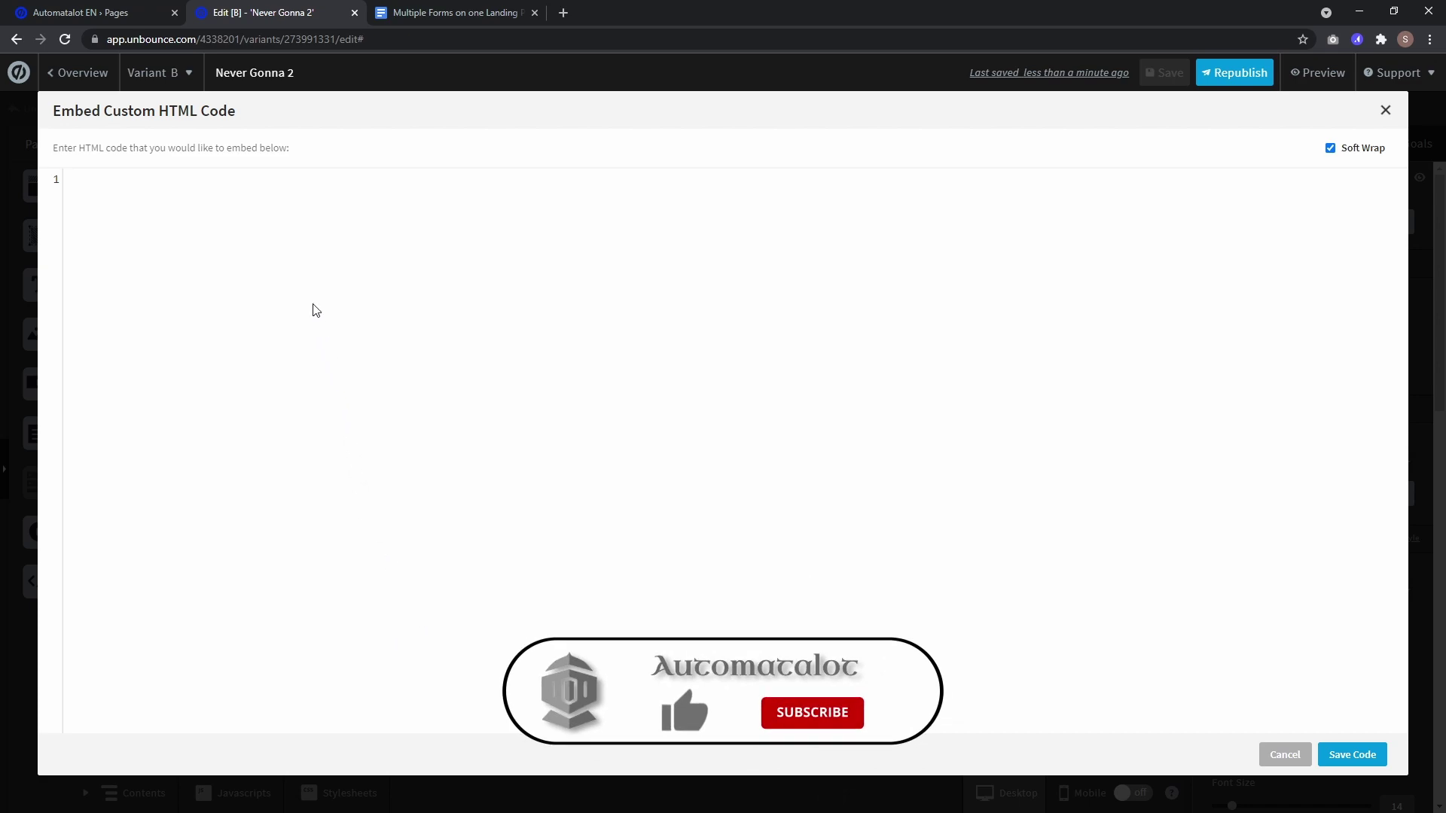
click(302, 177)
click(509, 21)
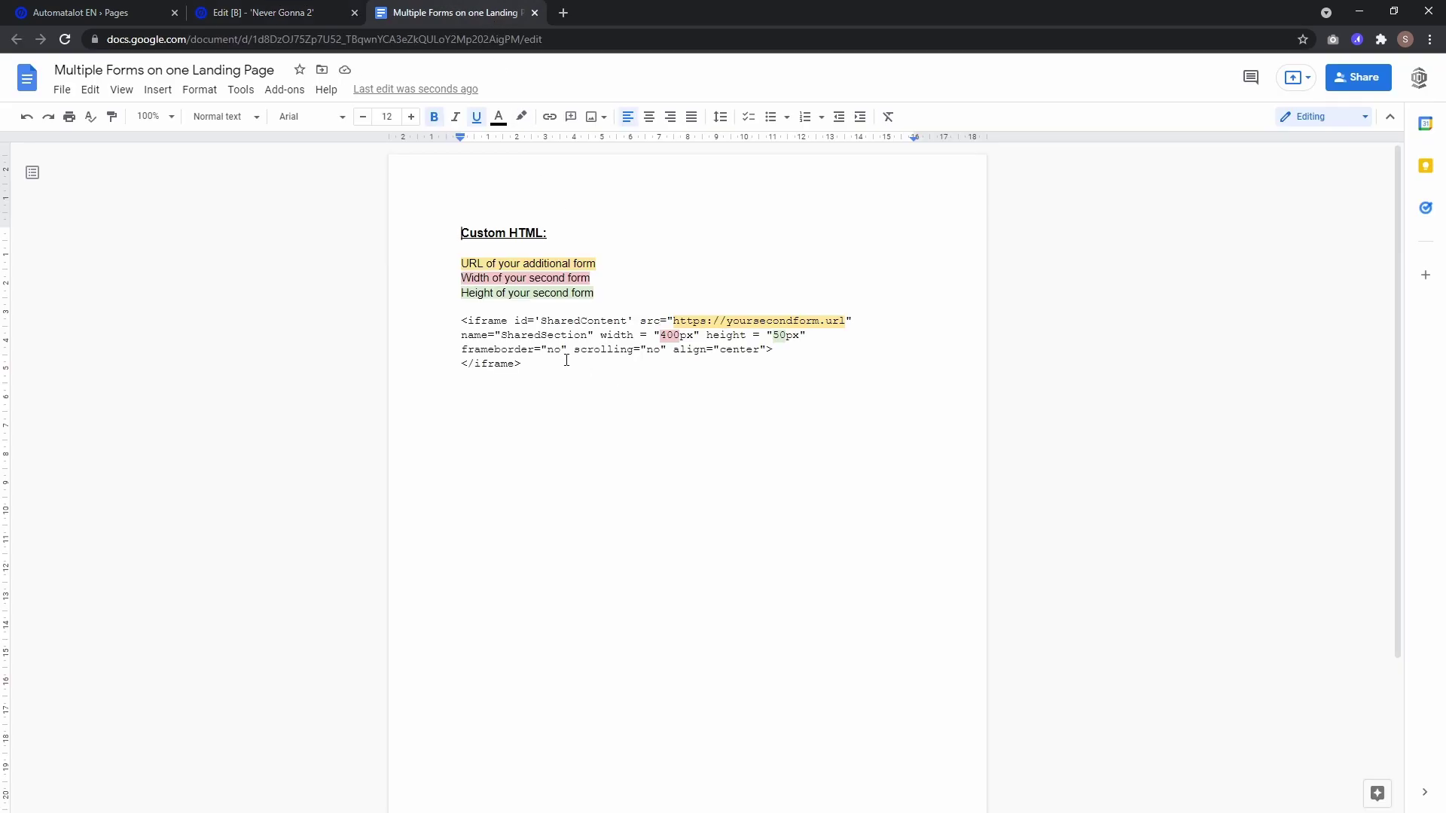
drag(566, 360, 458, 322)
key(ctrl+c)
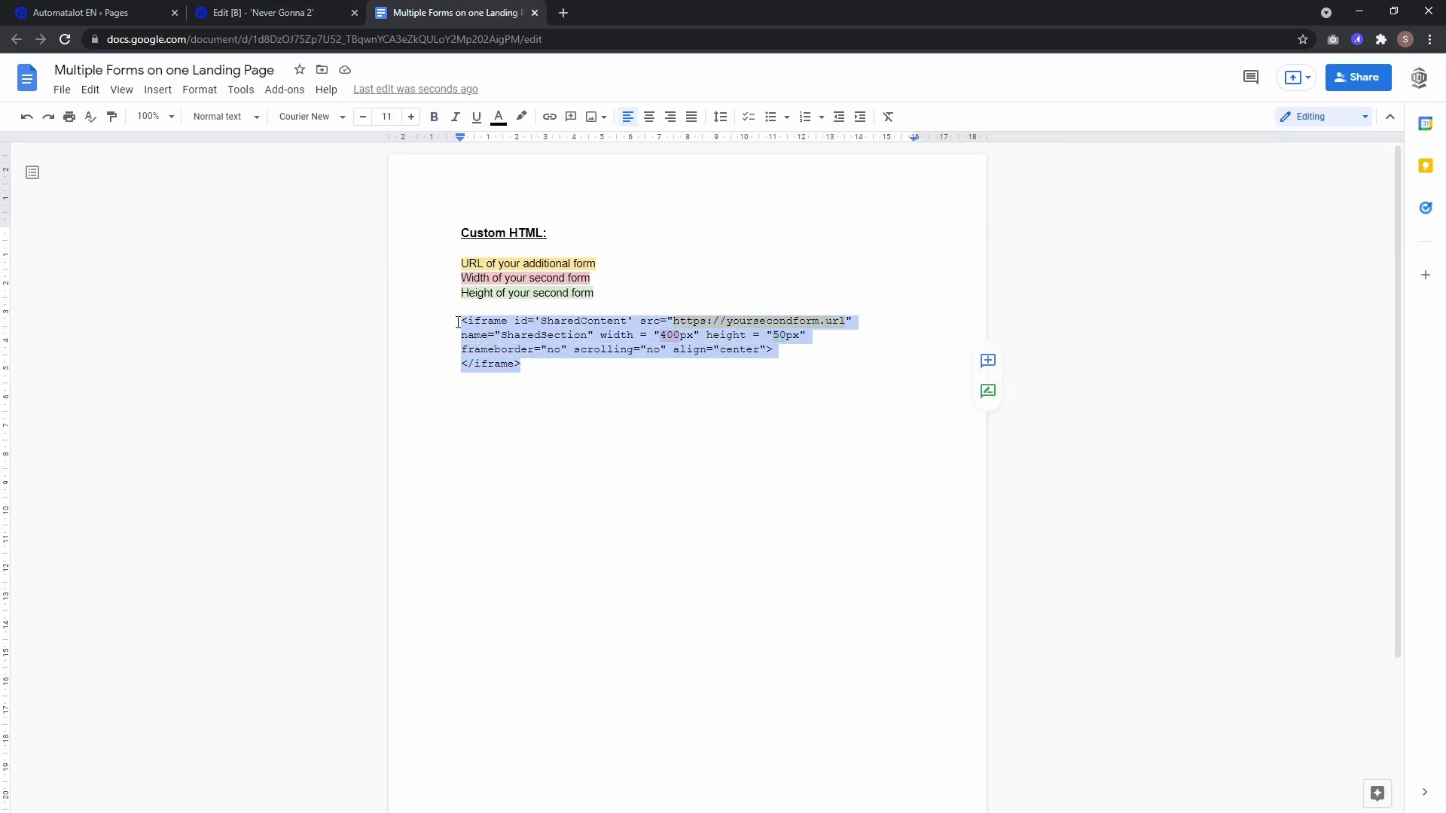
click(291, 13)
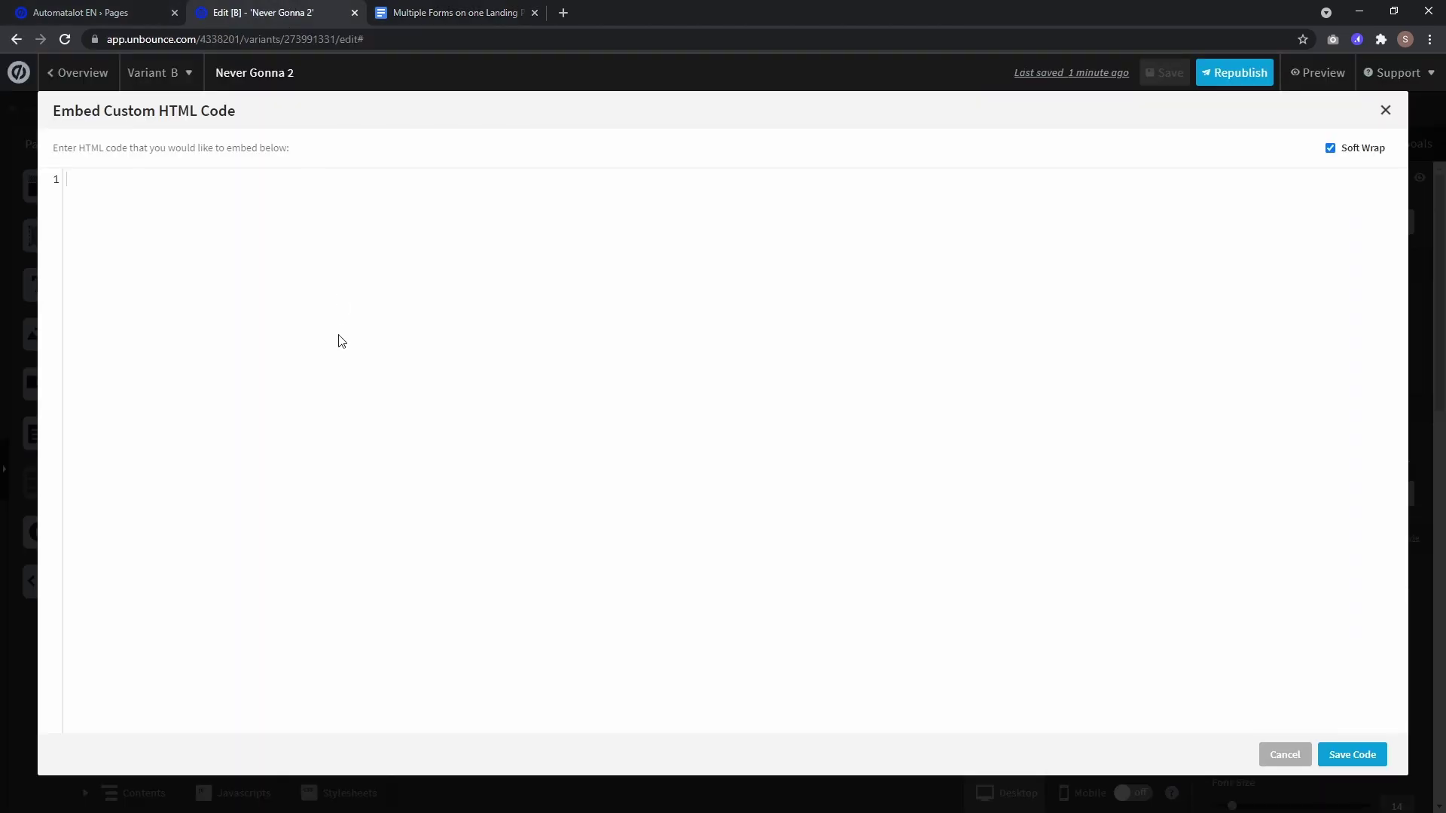
key(ctrl+v)
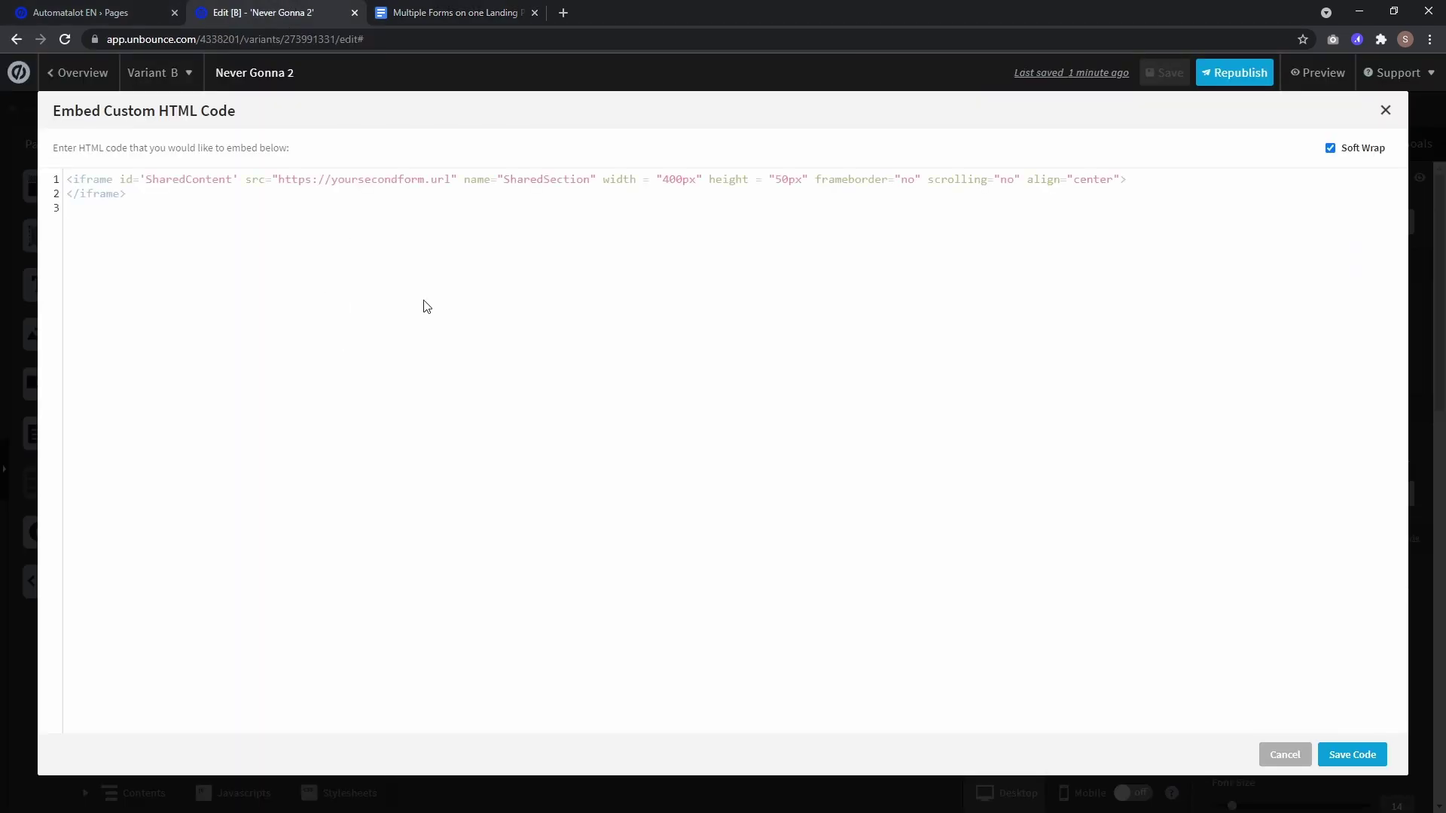
drag(281, 178, 449, 181)
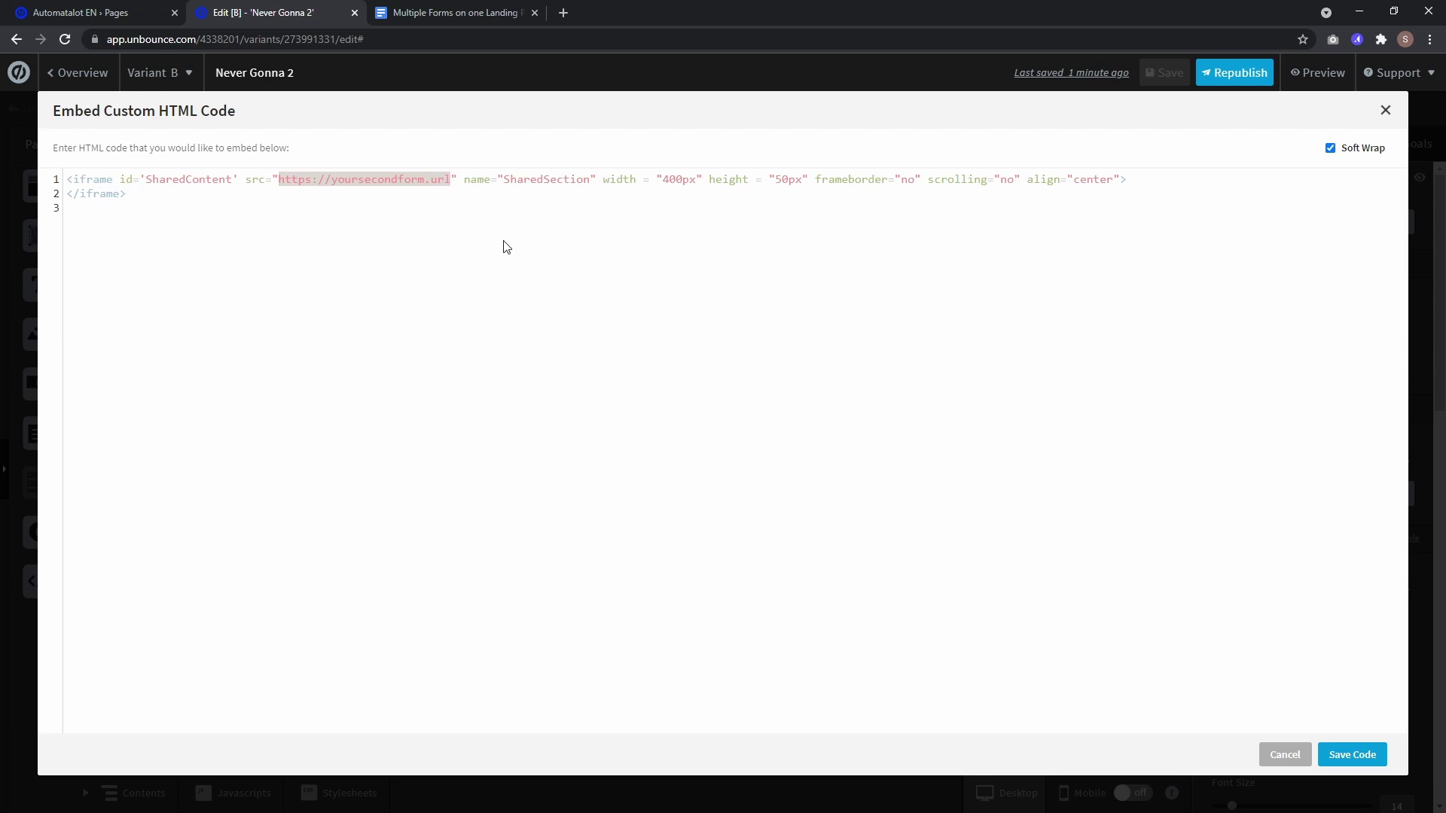
drag(664, 182, 683, 187)
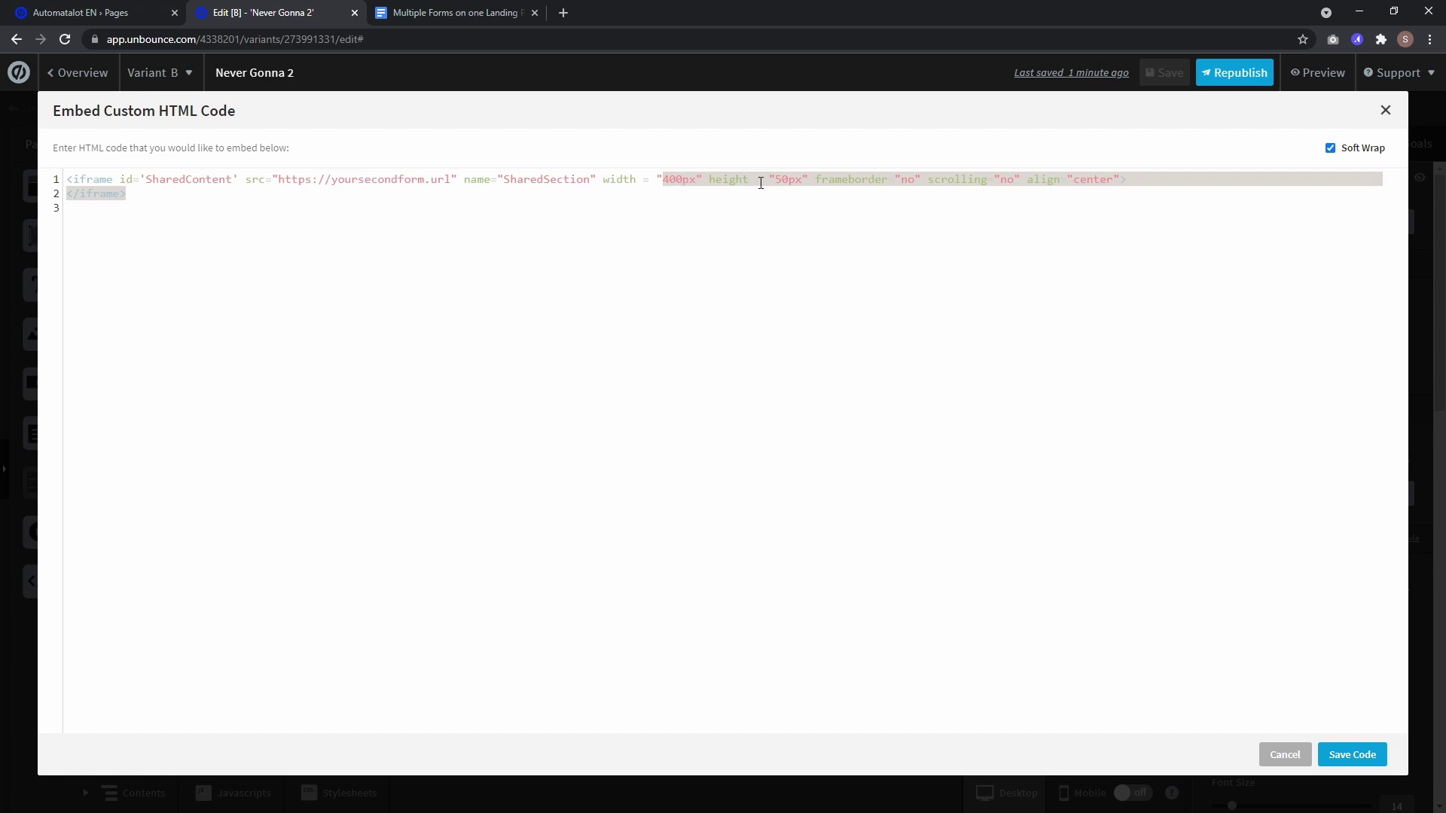
click(790, 179)
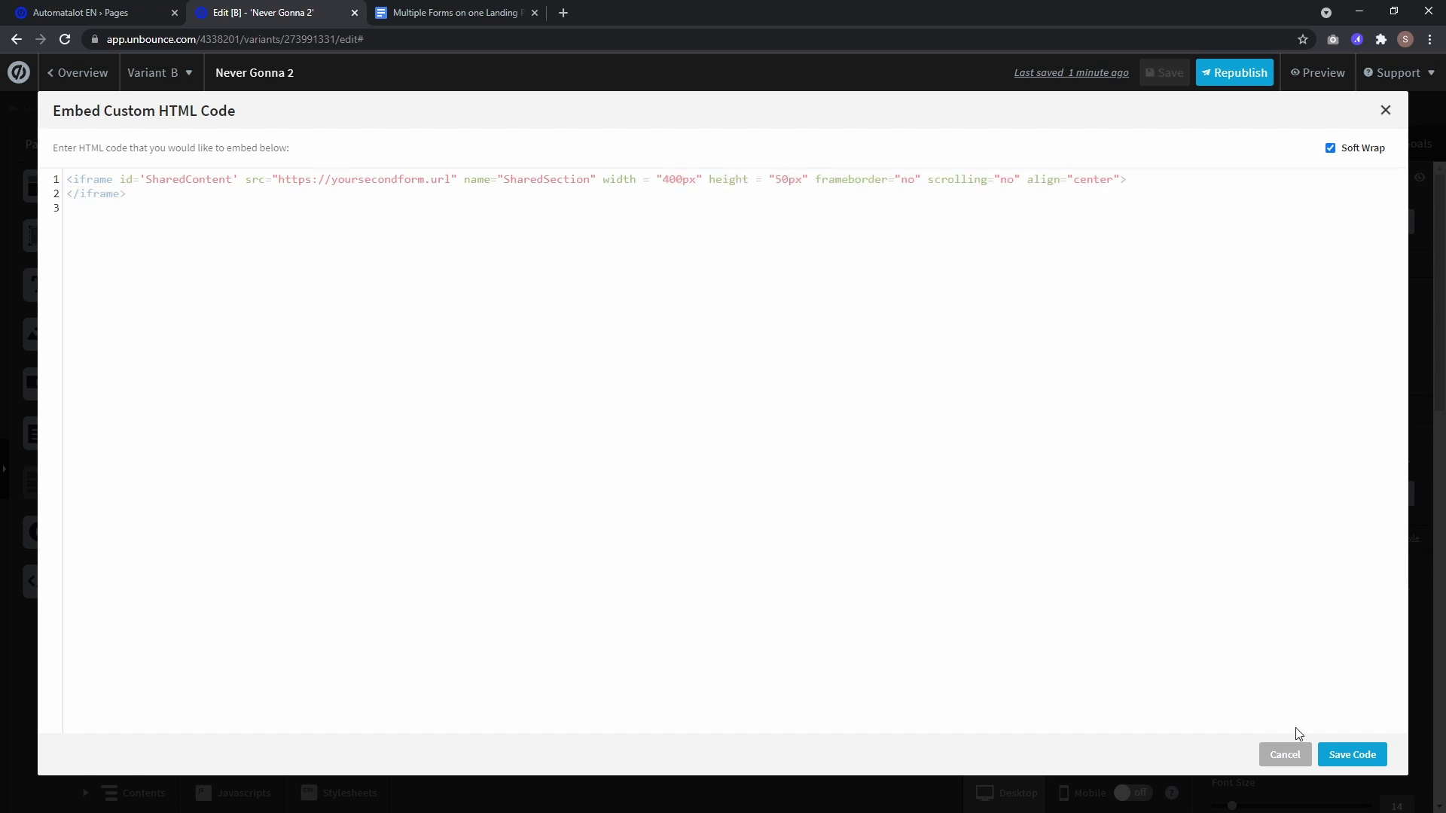
click(1353, 754)
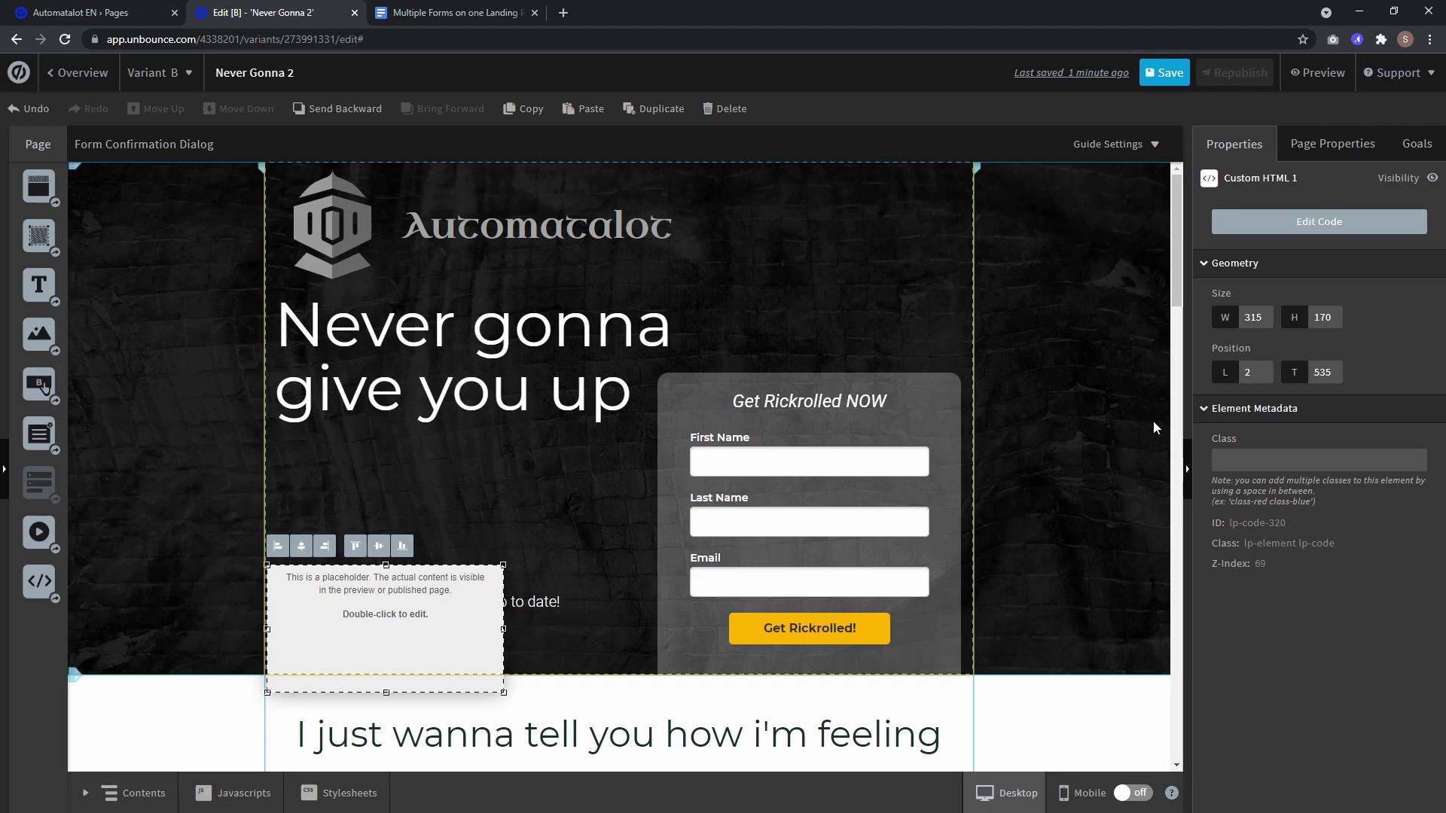
Step: Size the HTML block to 350×50 and place it at 77, 606 beneath the newsletter heading
click(1228, 317)
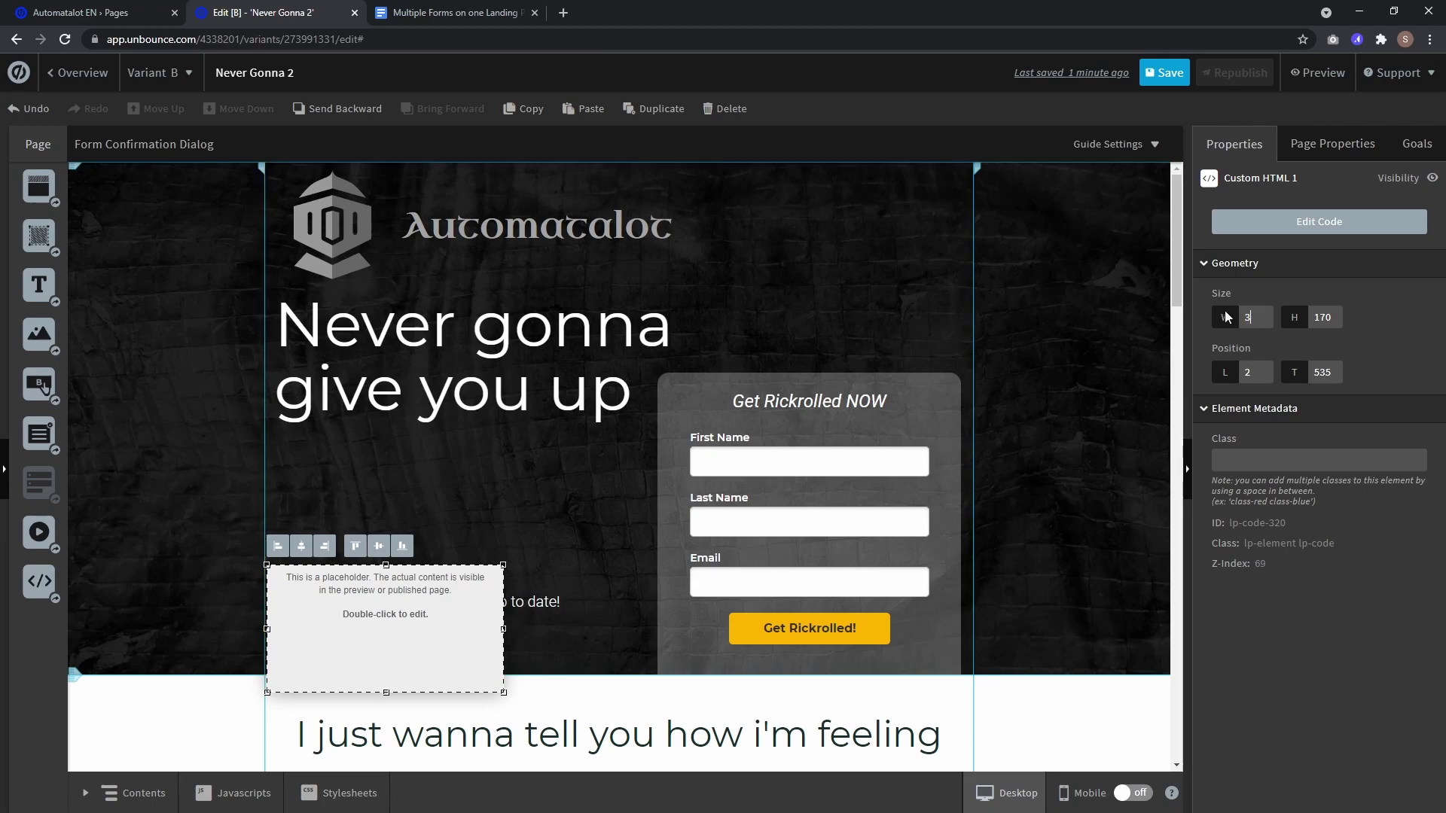
click(1308, 317)
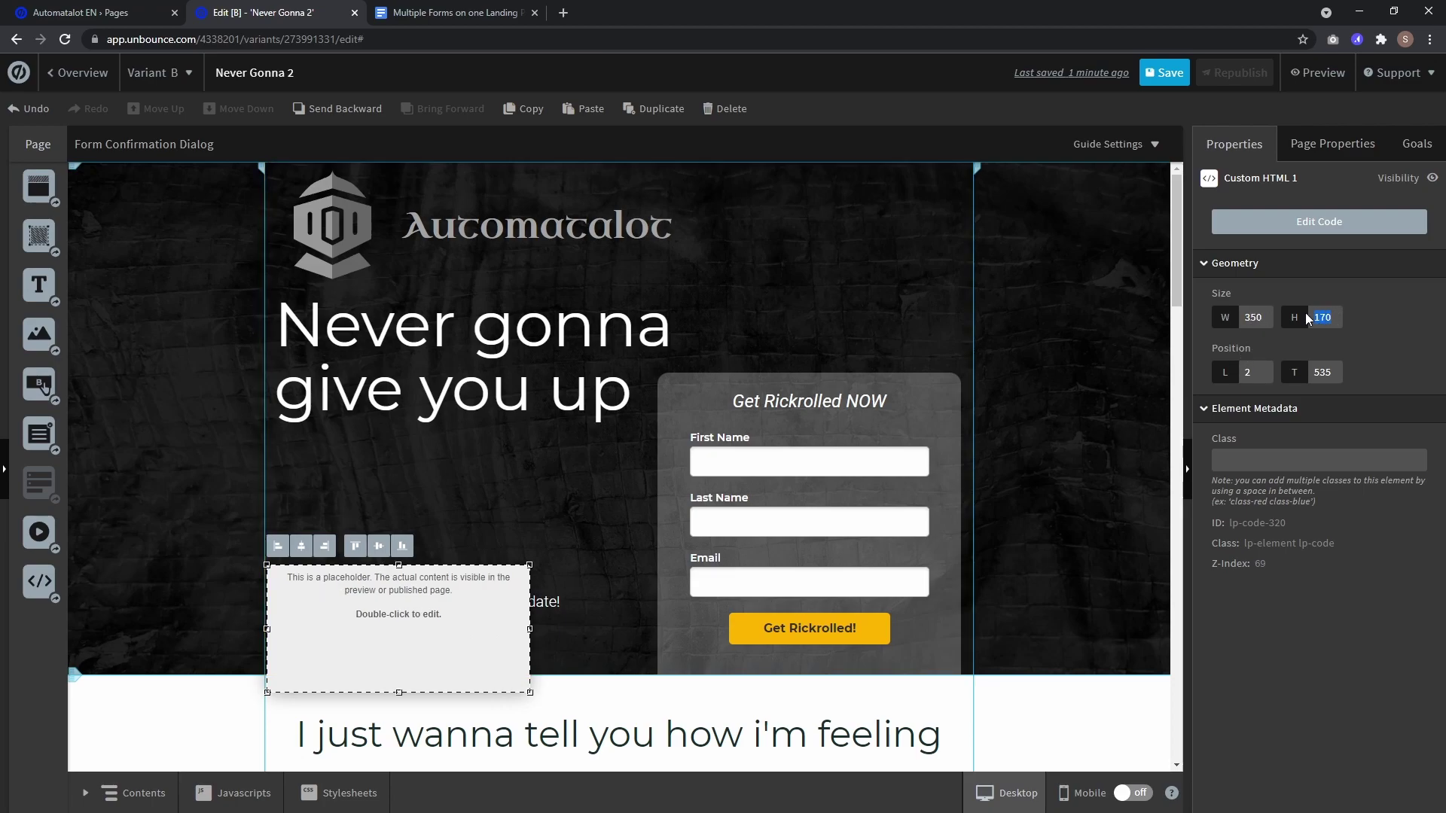
text(50)
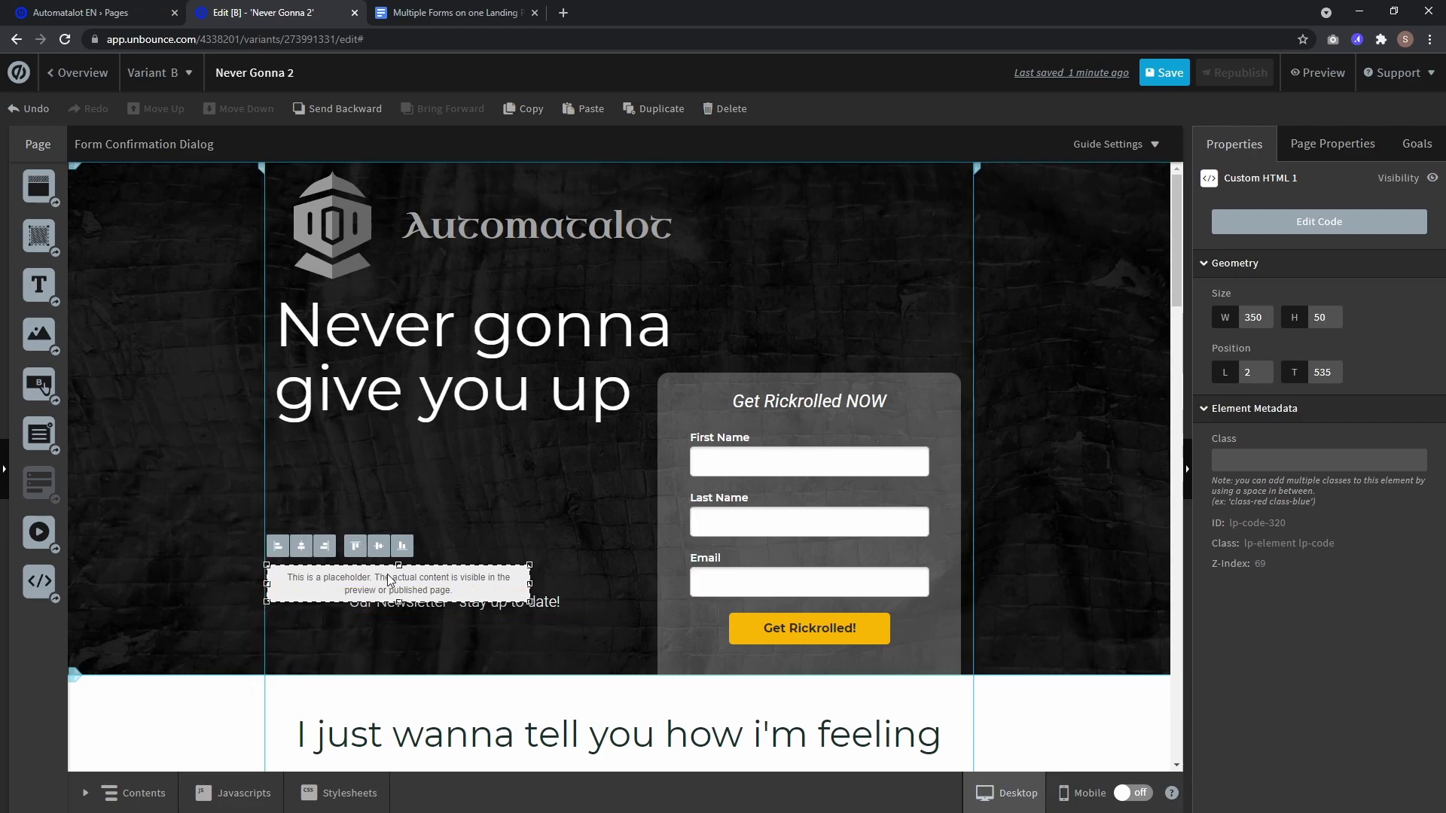
drag(401, 595, 458, 647)
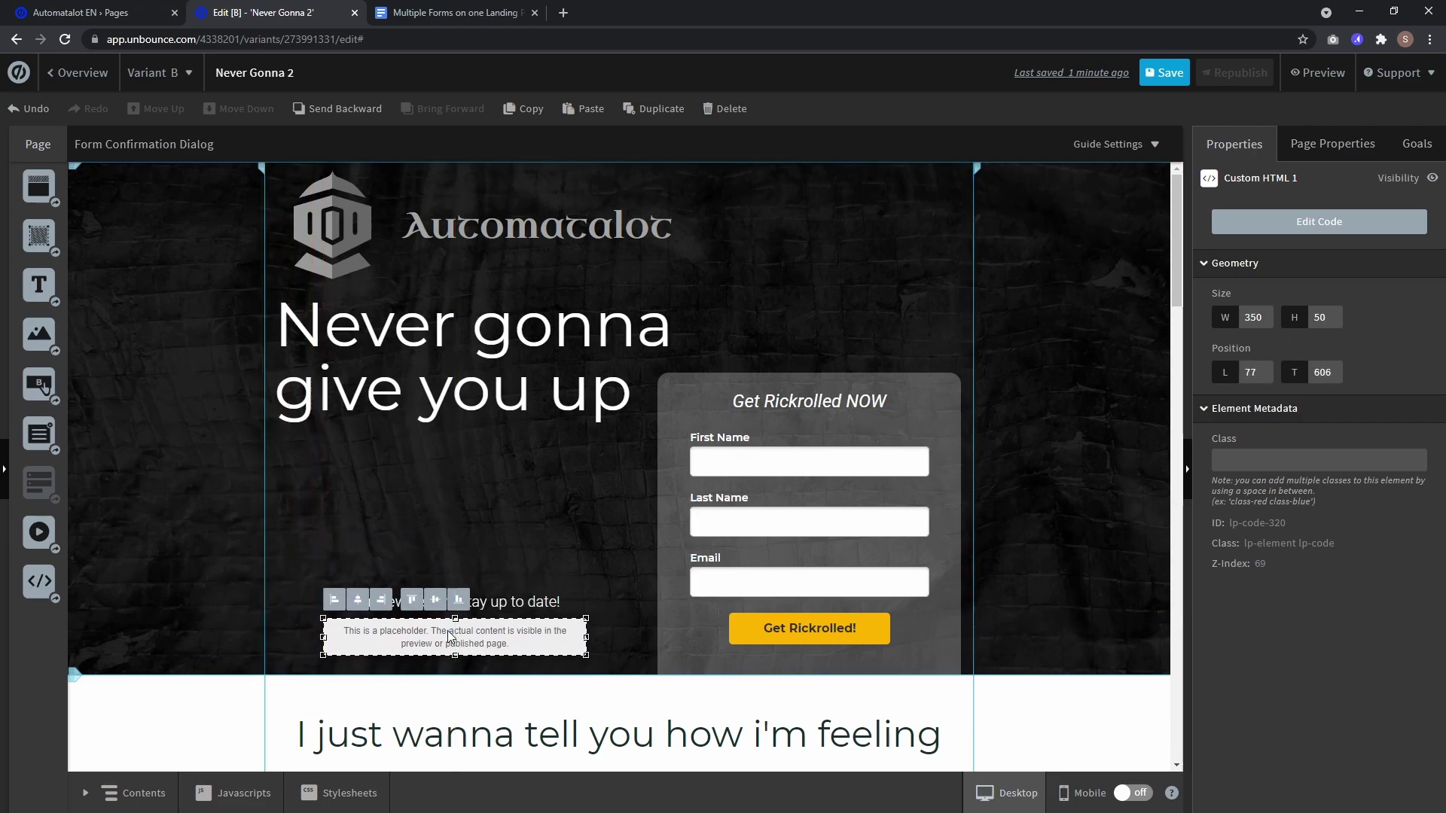
click(612, 529)
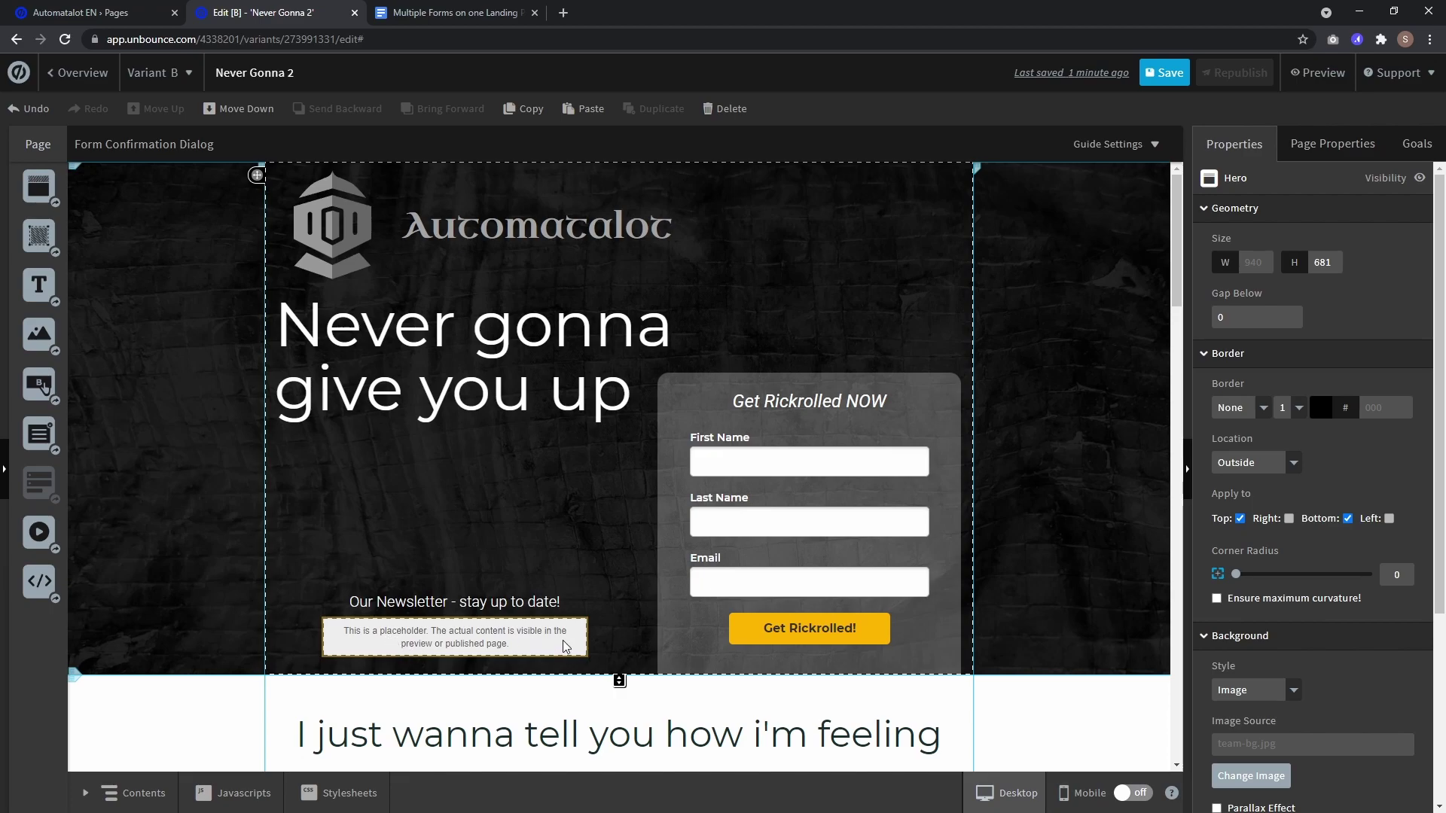
Step: Change the iframe width to 350px in the block's code, keep height 50px, and save
click(441, 624)
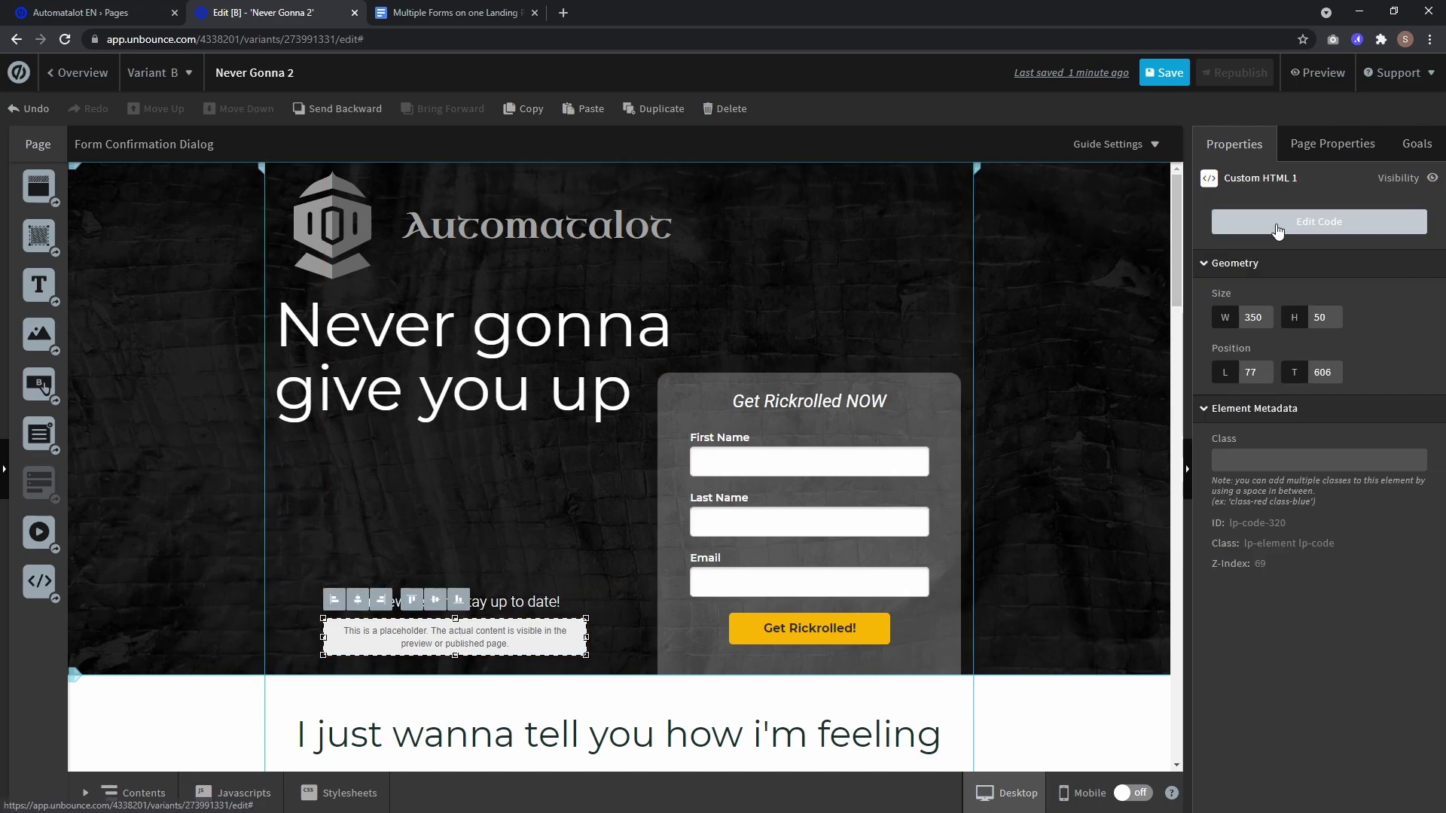
click(1278, 226)
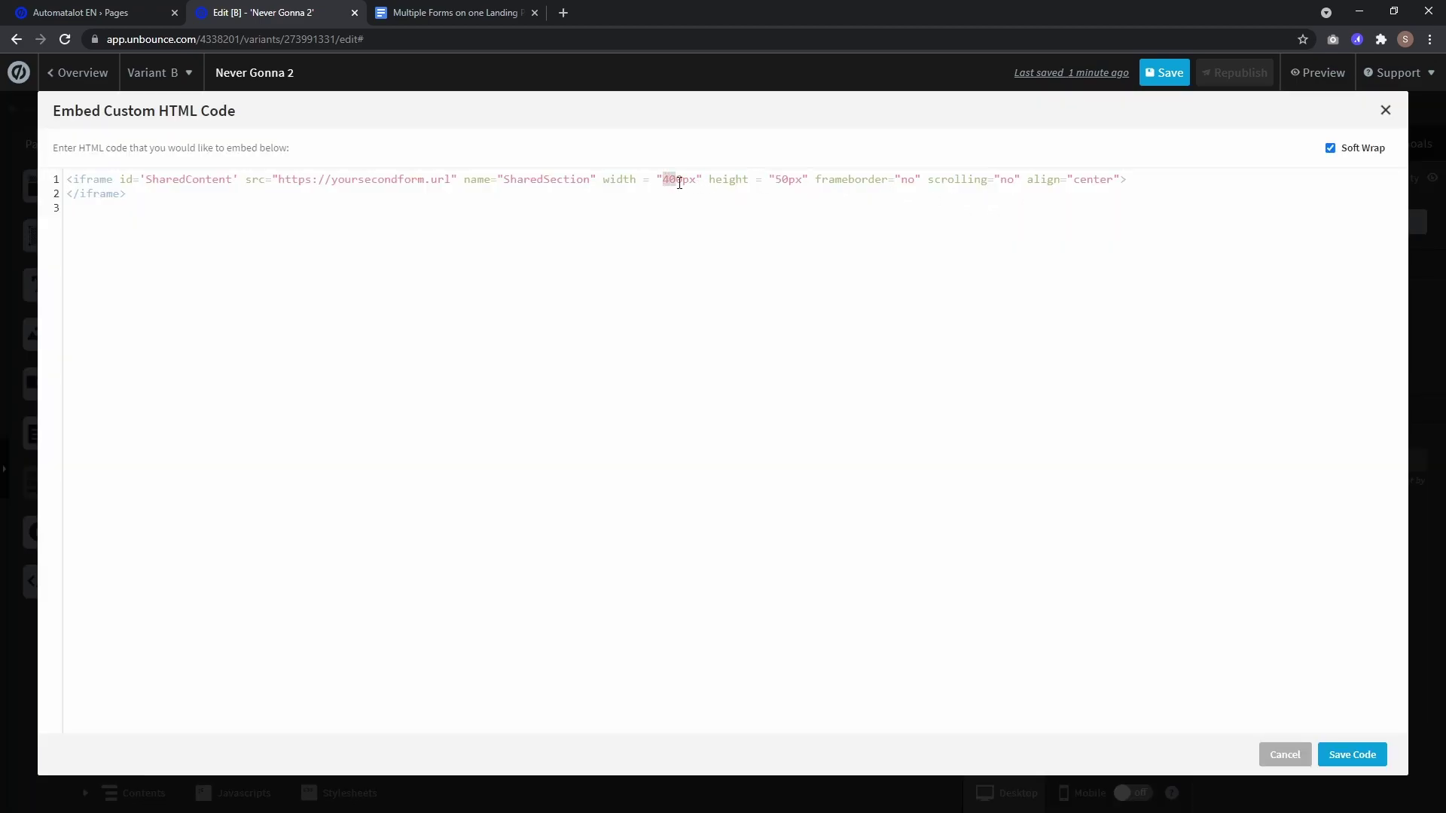
text(350)
drag(773, 181, 788, 184)
click(1352, 755)
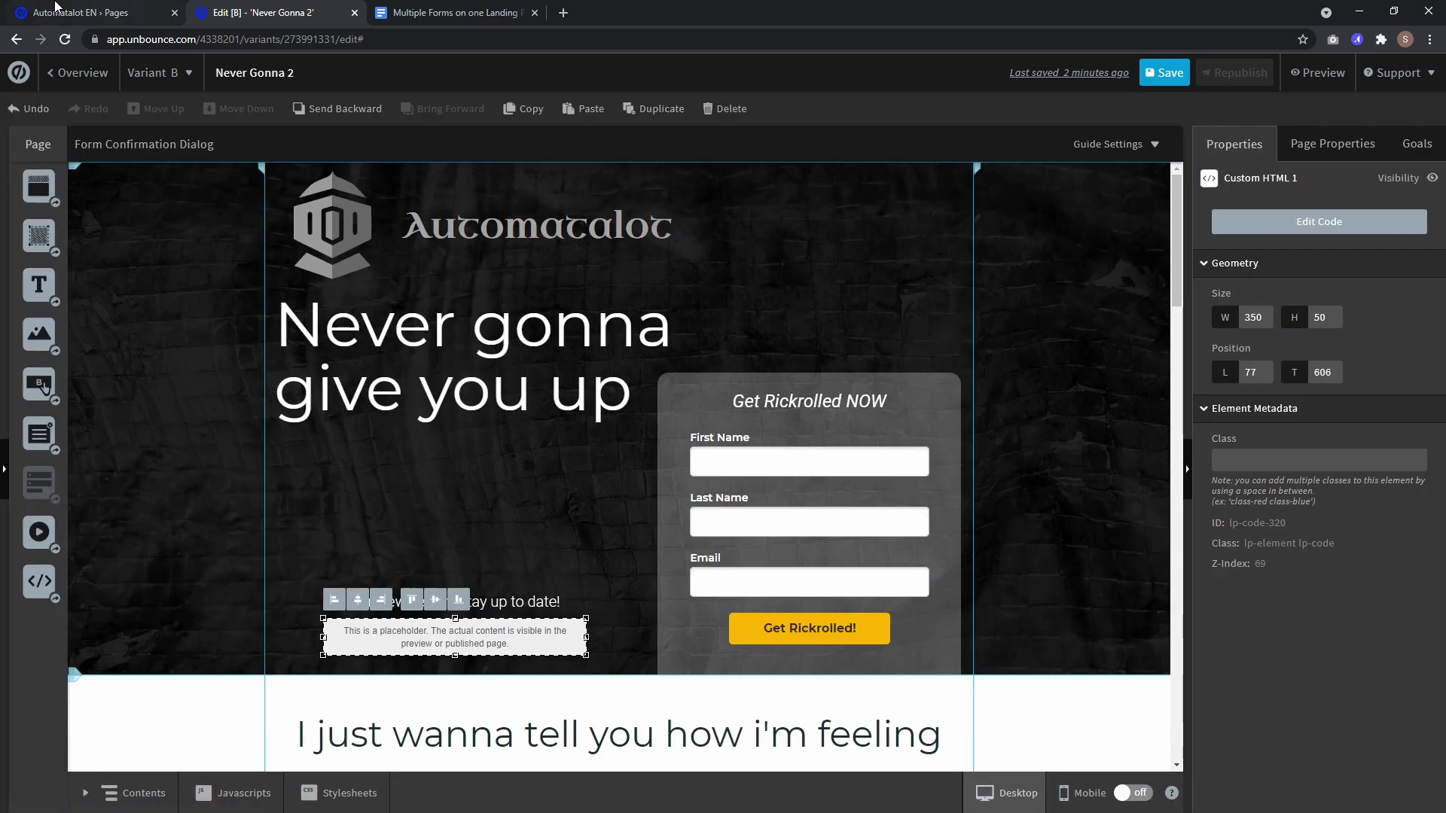
Step: Create a new Classic Builder page from the Blank Page template named 'Form'
click(33, 9)
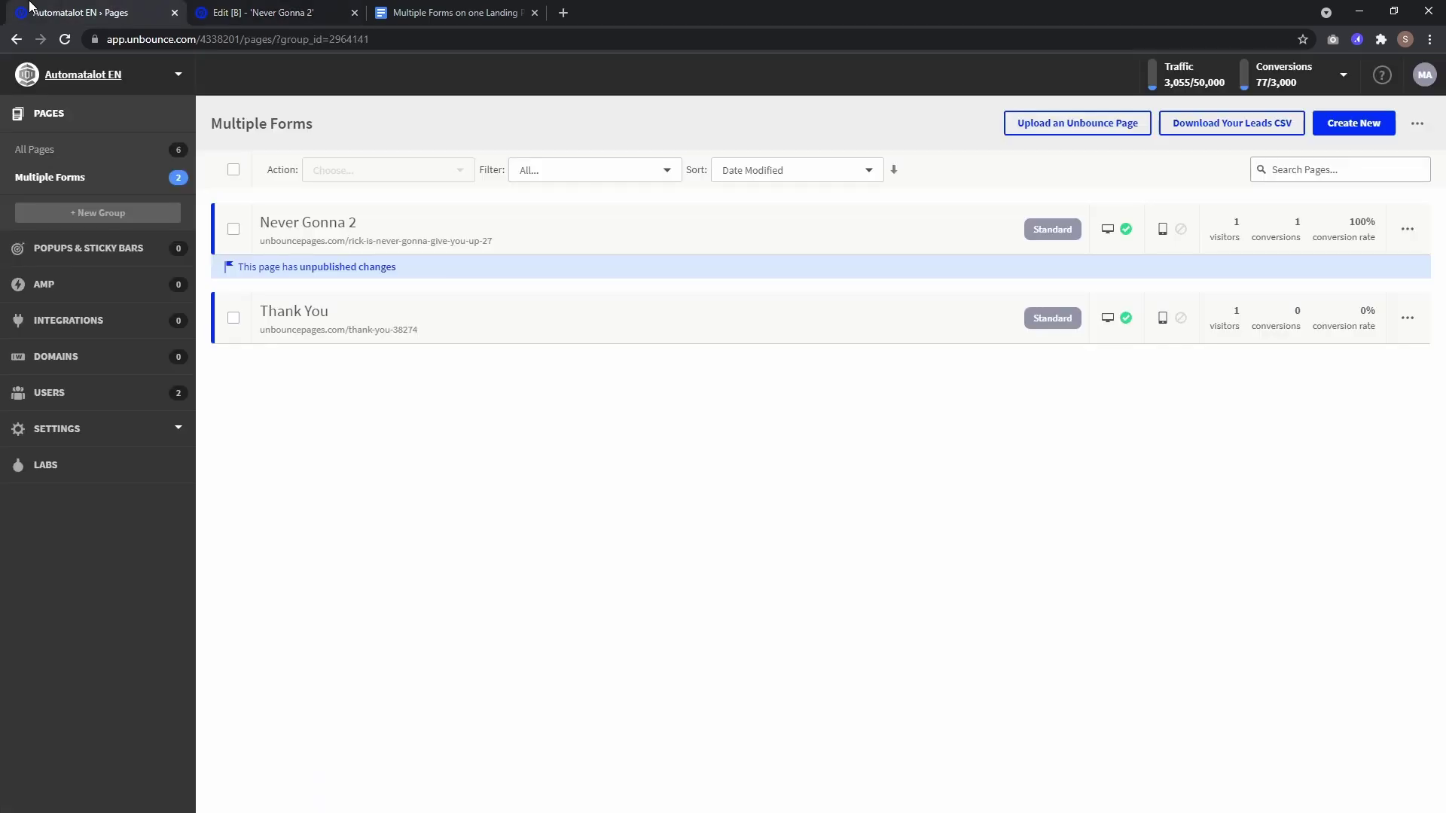
click(1370, 126)
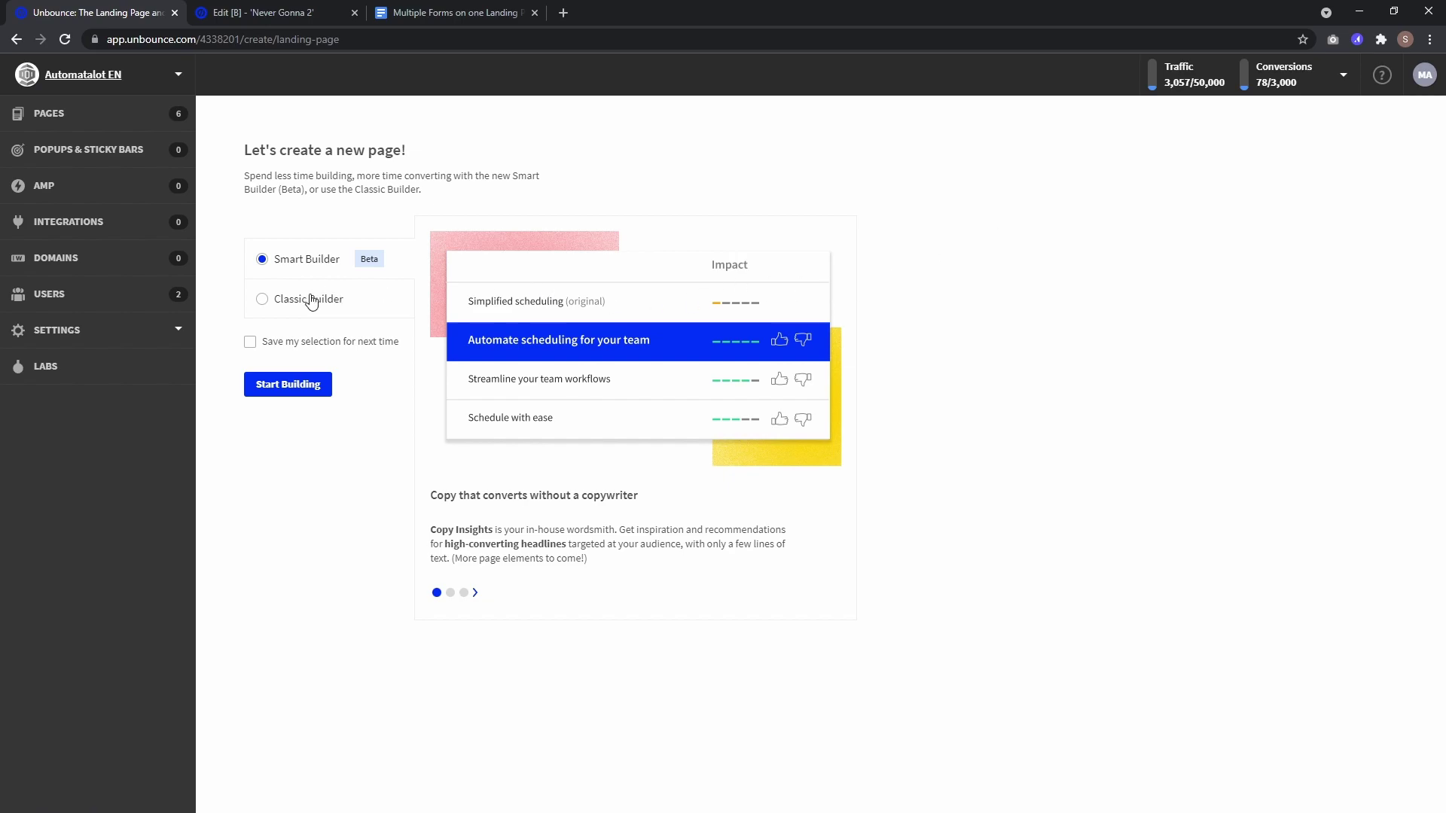
click(312, 301)
click(297, 395)
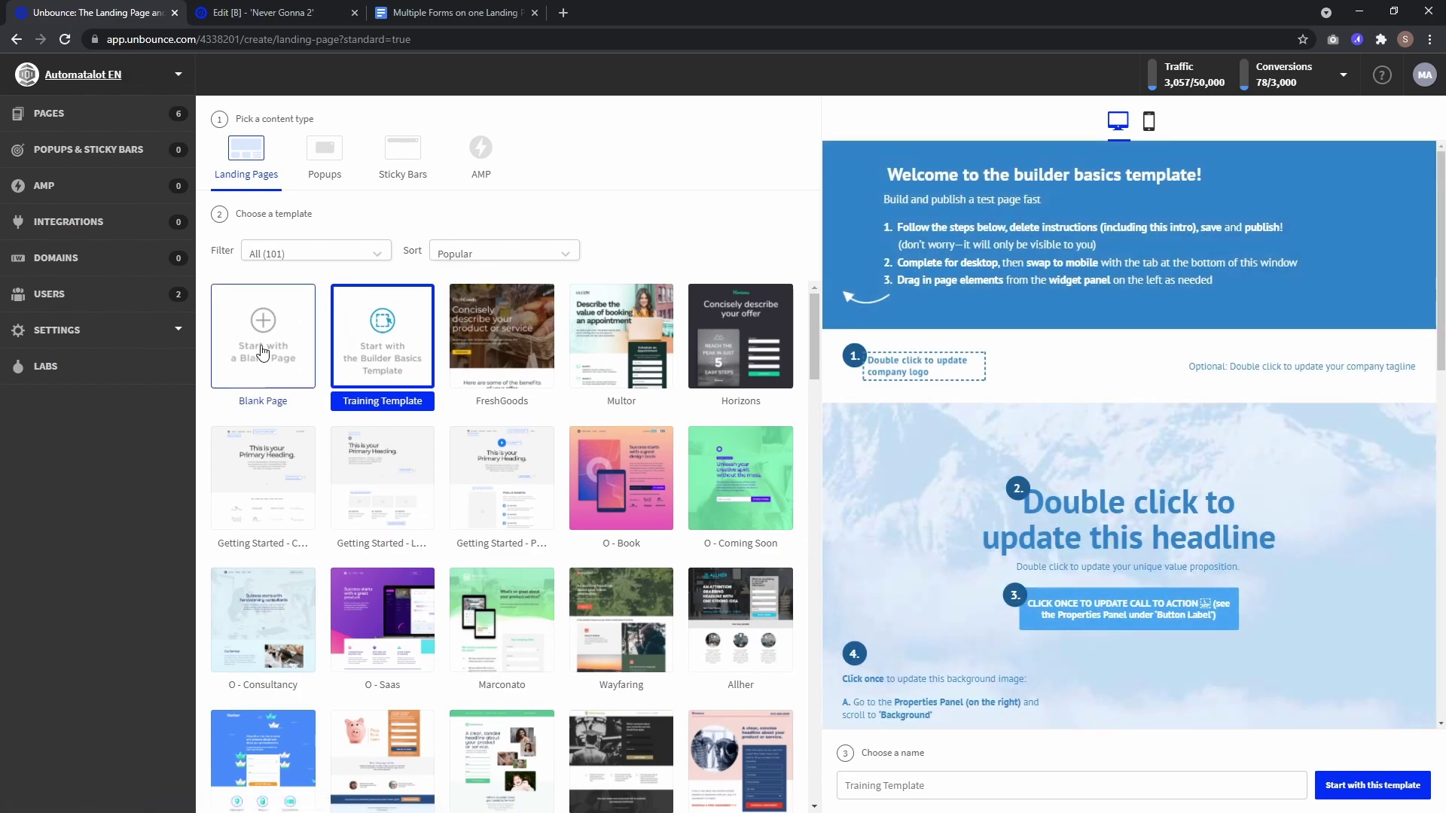
click(262, 351)
click(927, 791)
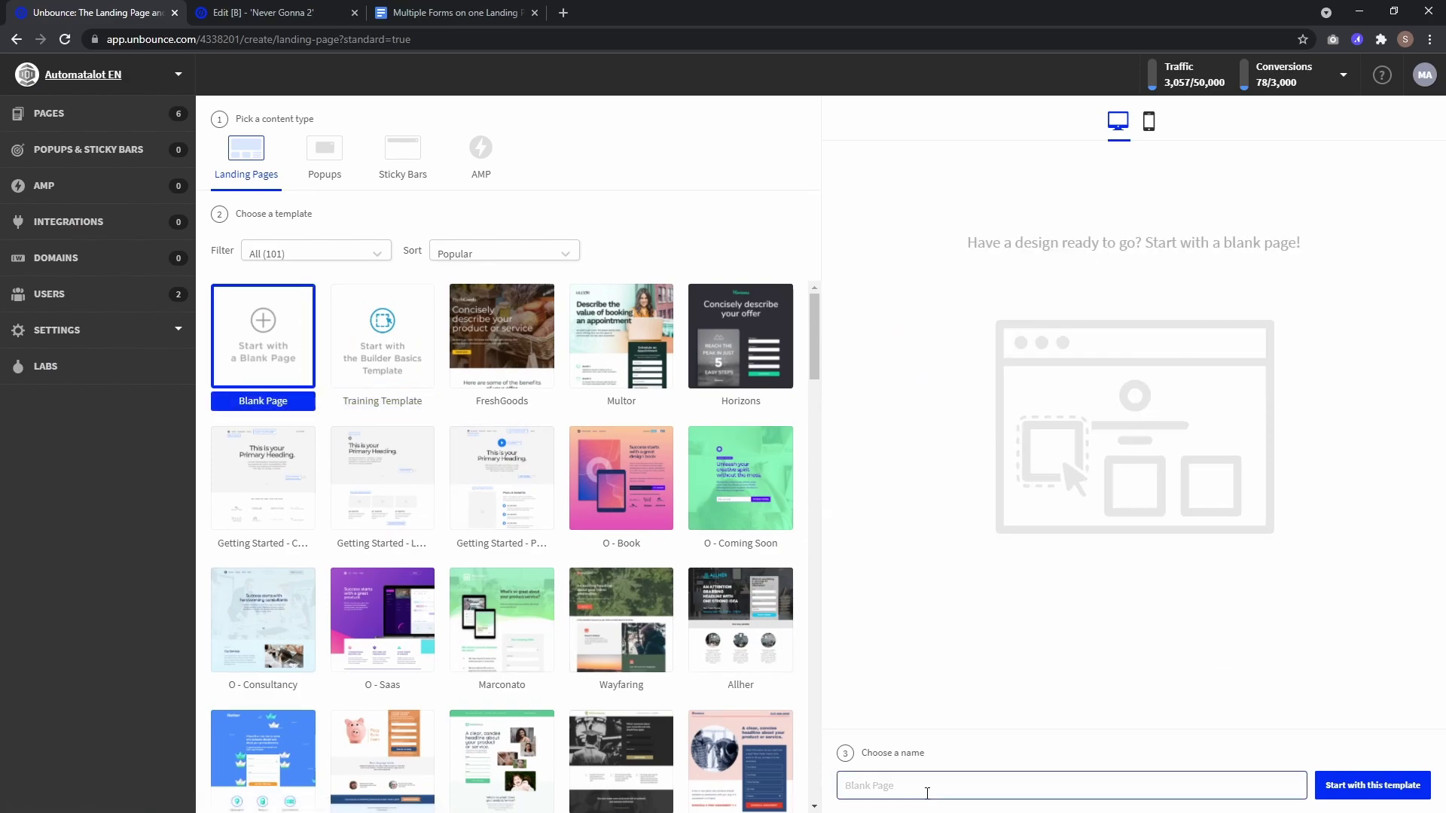
text(Form)
click(1388, 796)
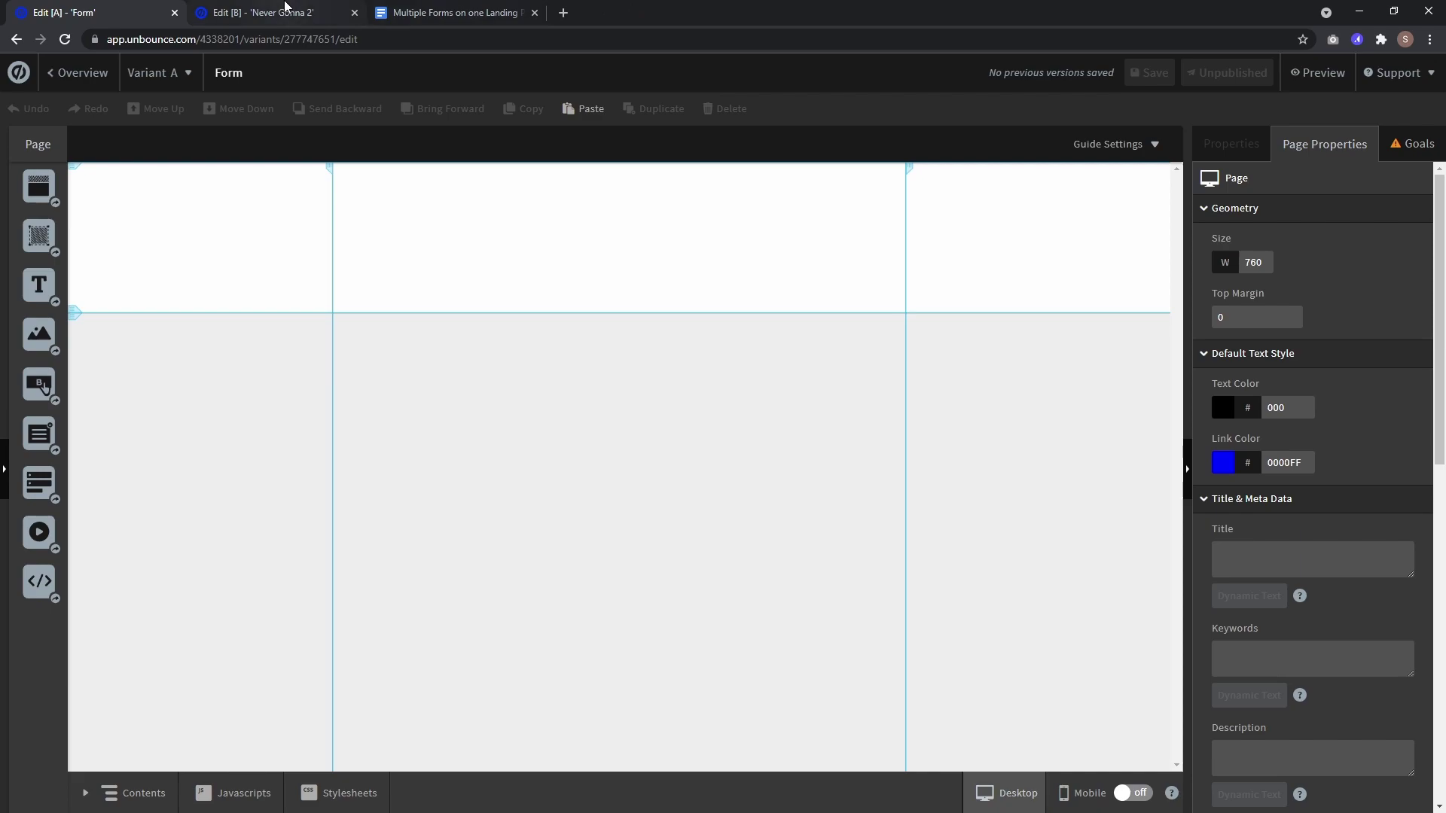
Step: Set the Form page's first section height to 50 px
click(285, 9)
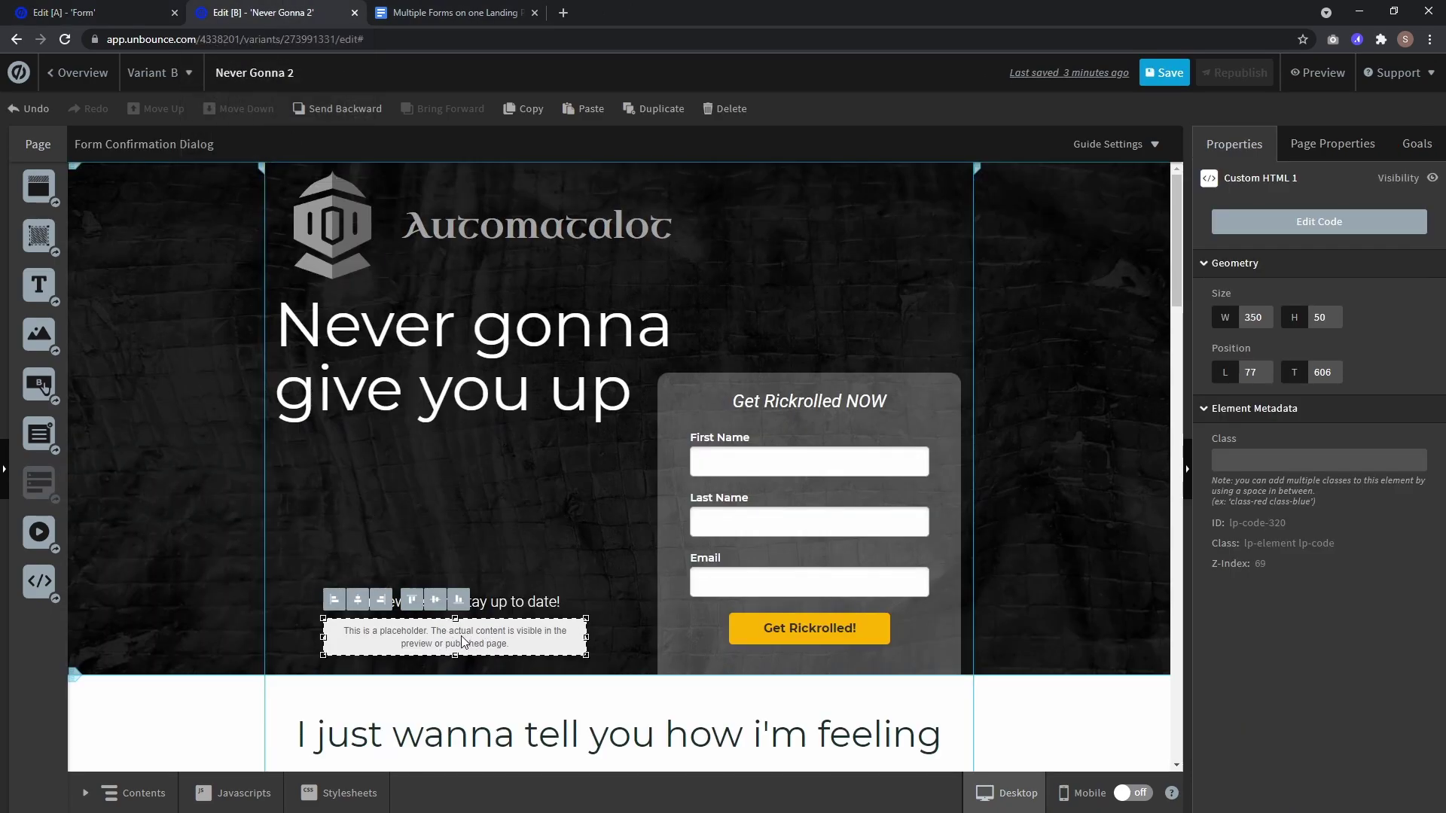
click(60, 12)
click(574, 241)
key(ctrl+Tab)
click(134, 6)
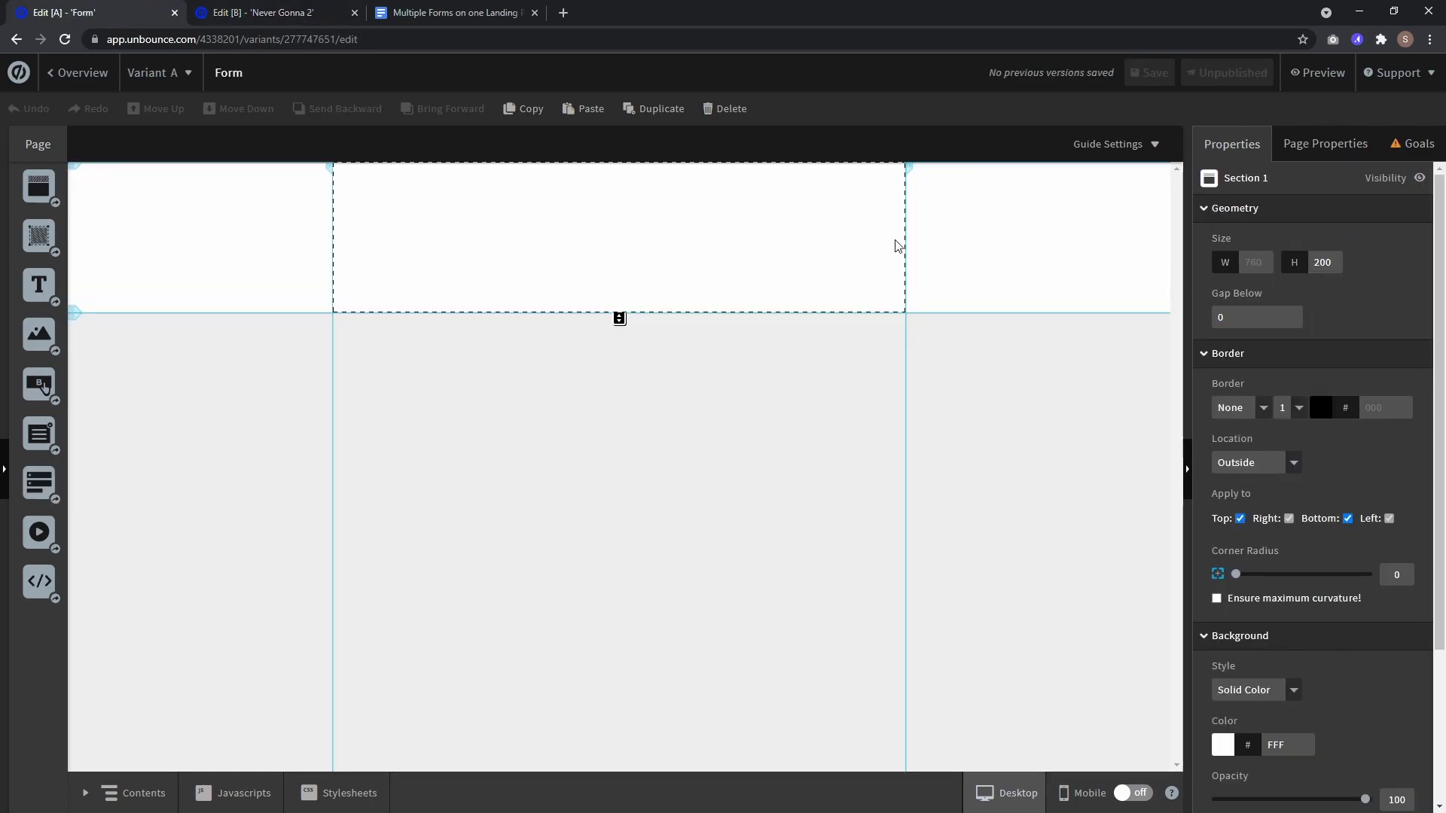
click(1292, 265)
text(50)
key(Return)
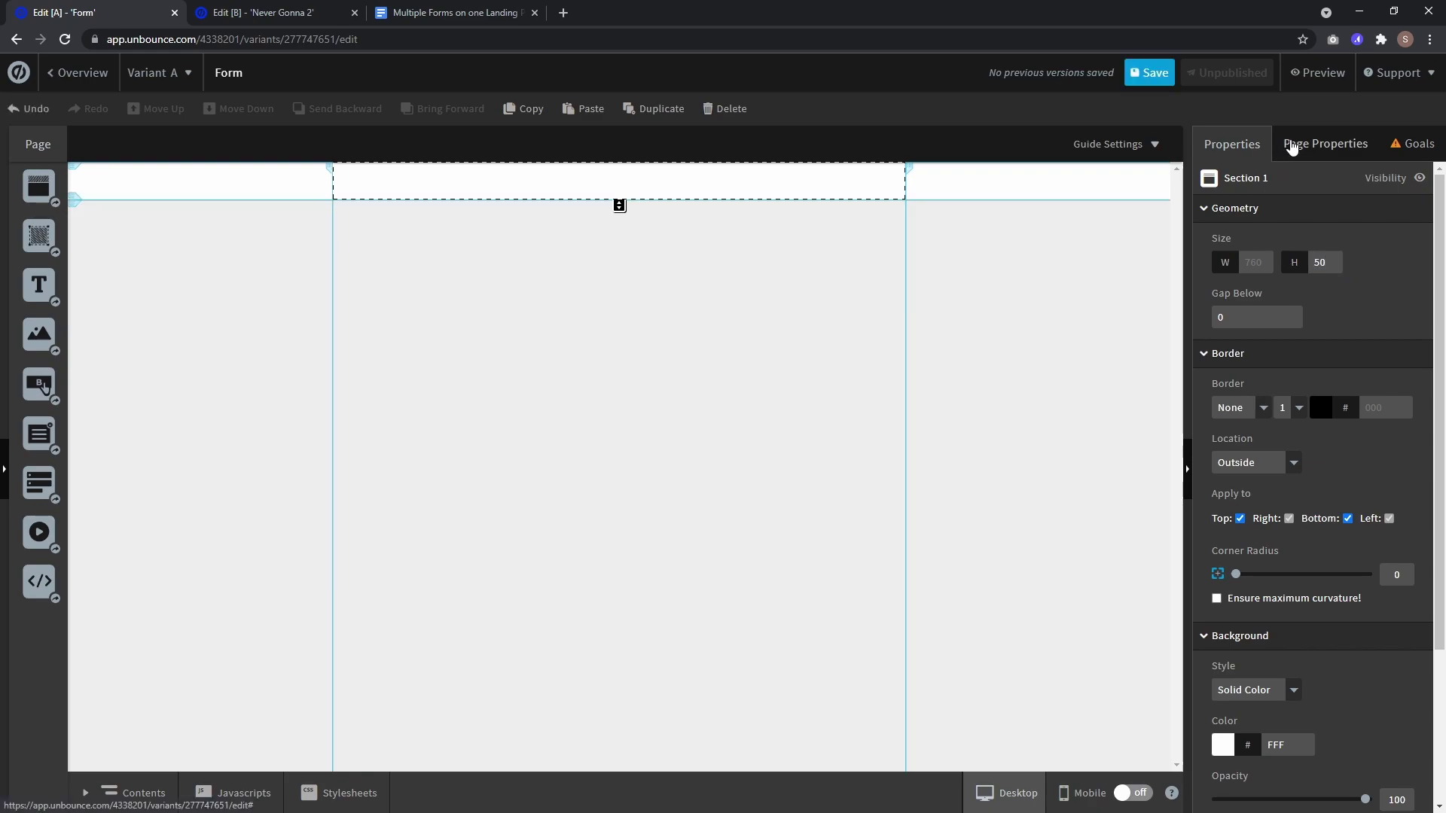
Step: Change the page width in Page Properties from 760 to 350
click(1291, 143)
click(1226, 263)
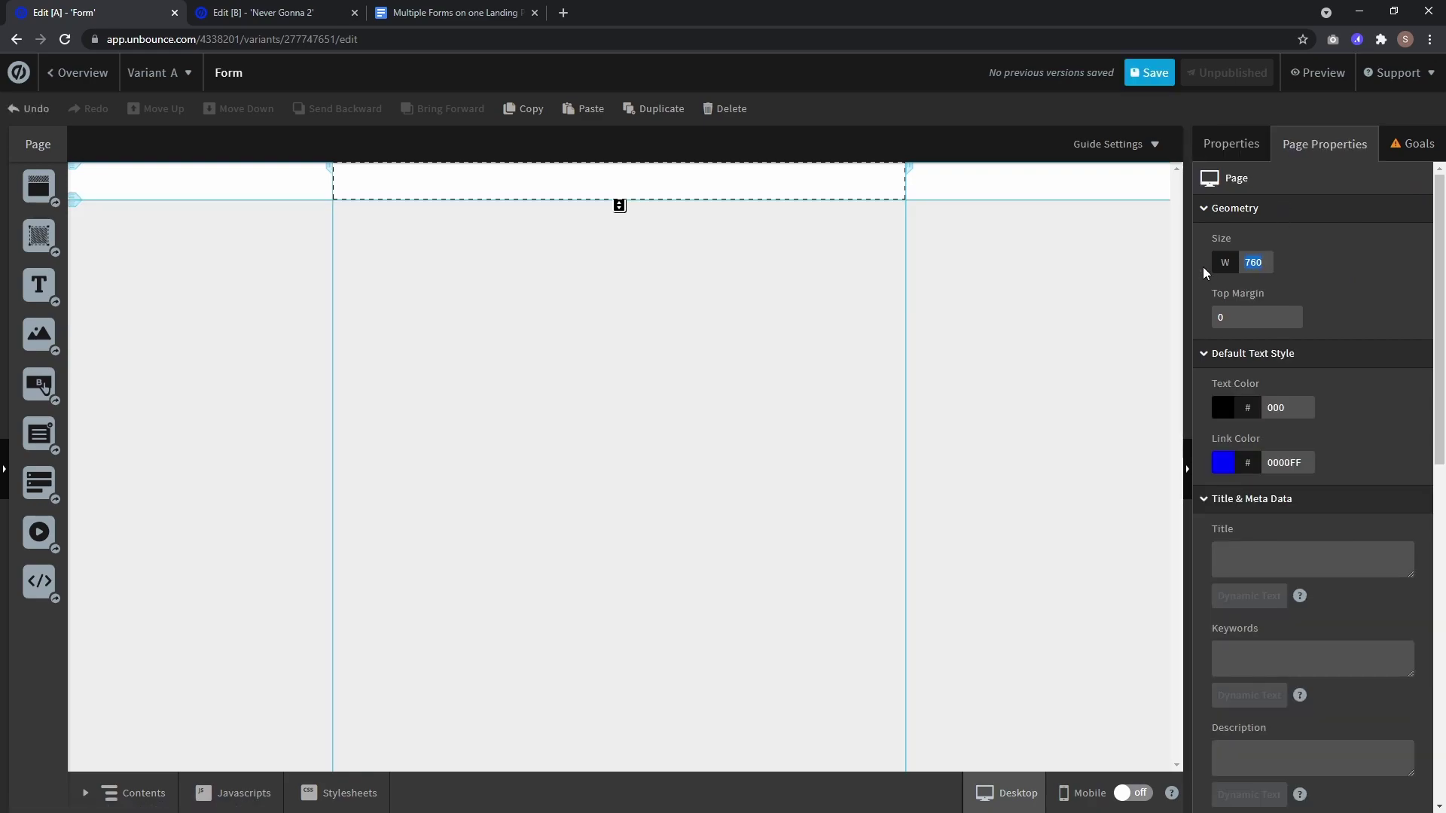
text(350)
key(Return)
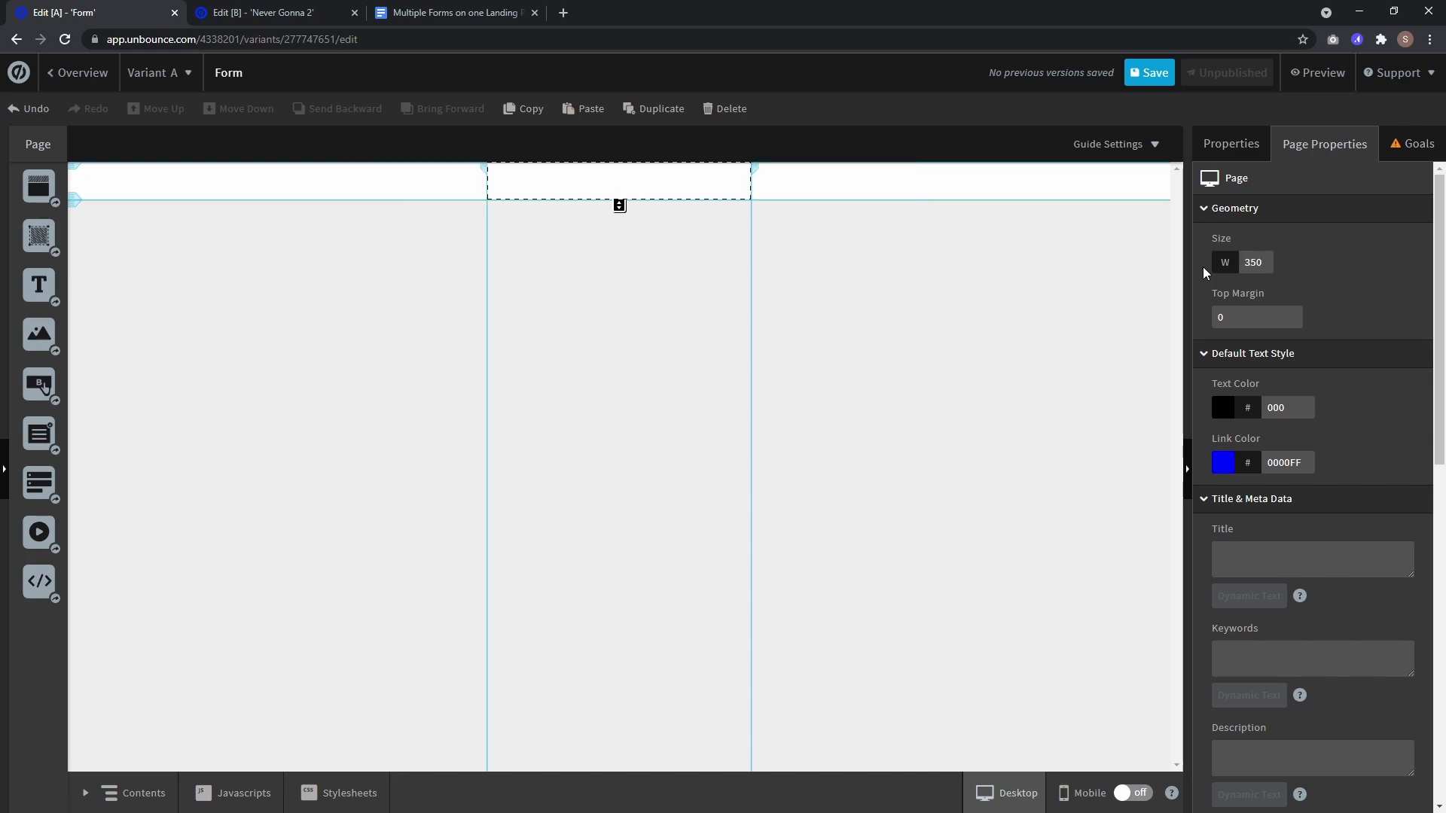
Step: Set the section's background colour to 000
click(1235, 144)
scroll(1303, 527, down, 3)
double_click(1273, 538)
text(000)
key(Return)
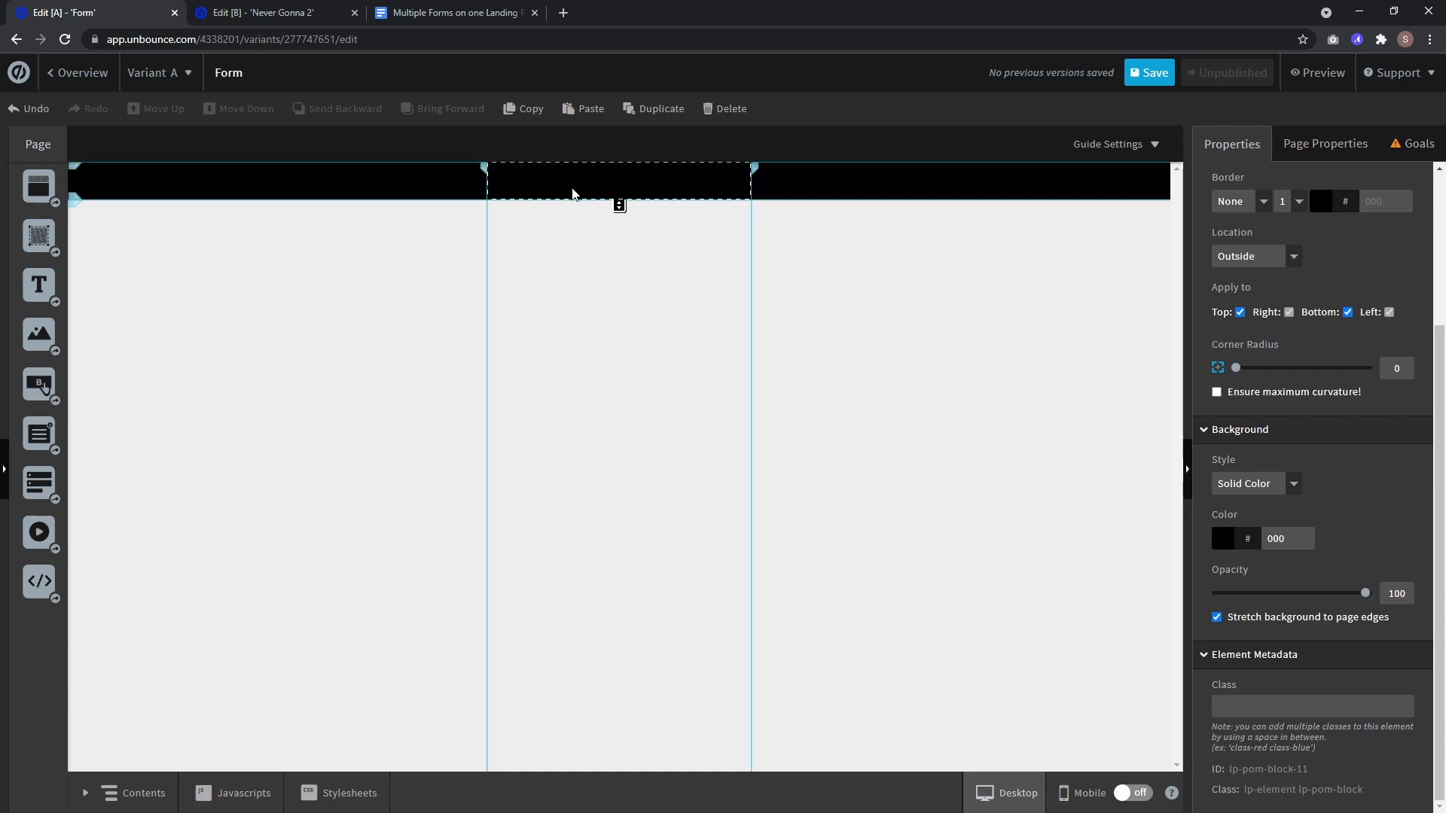
Step: Replace the page background colour EEE with 000 in Page Properties
click(293, 12)
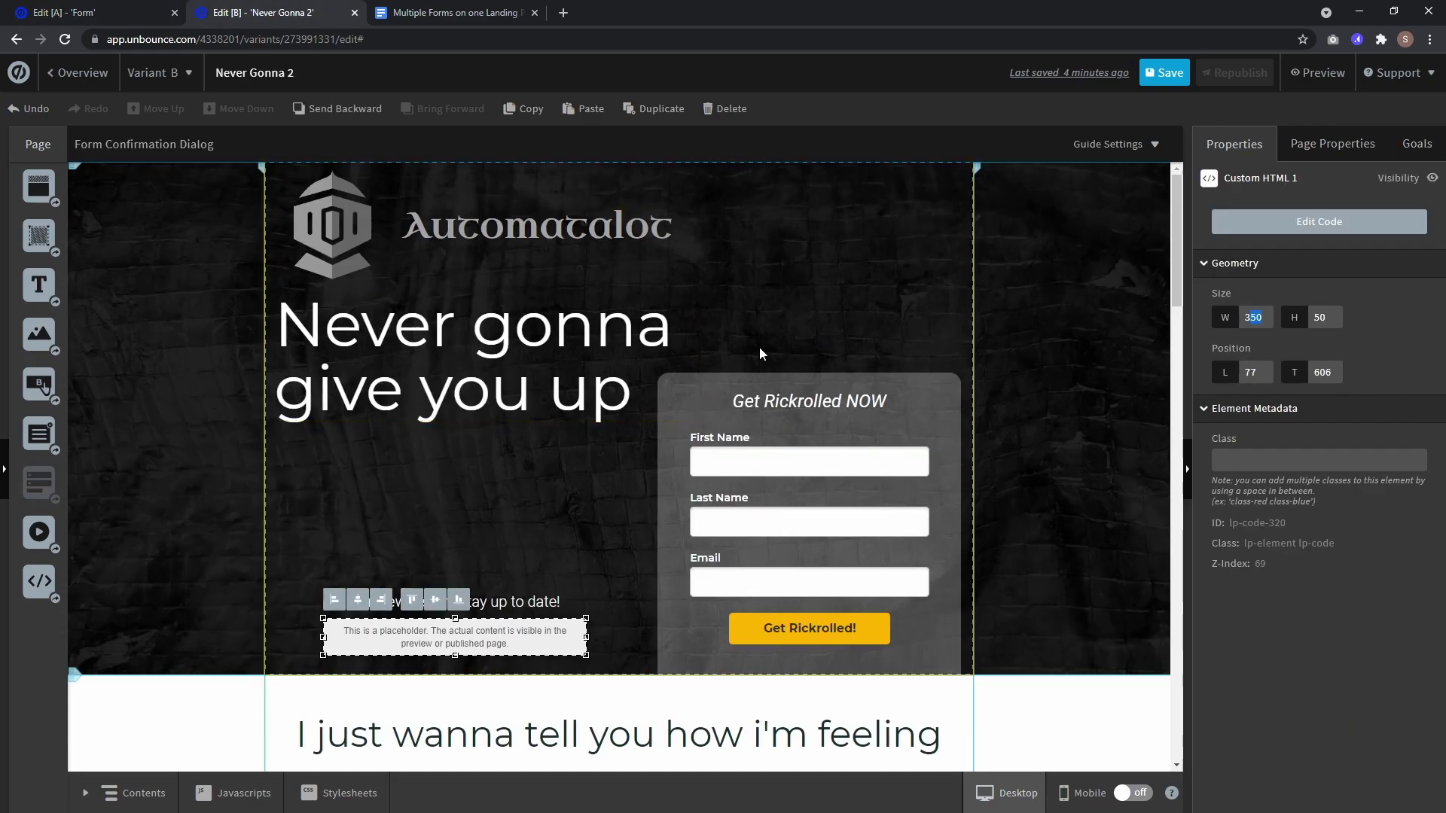
key(ctrl+shift+Tab)
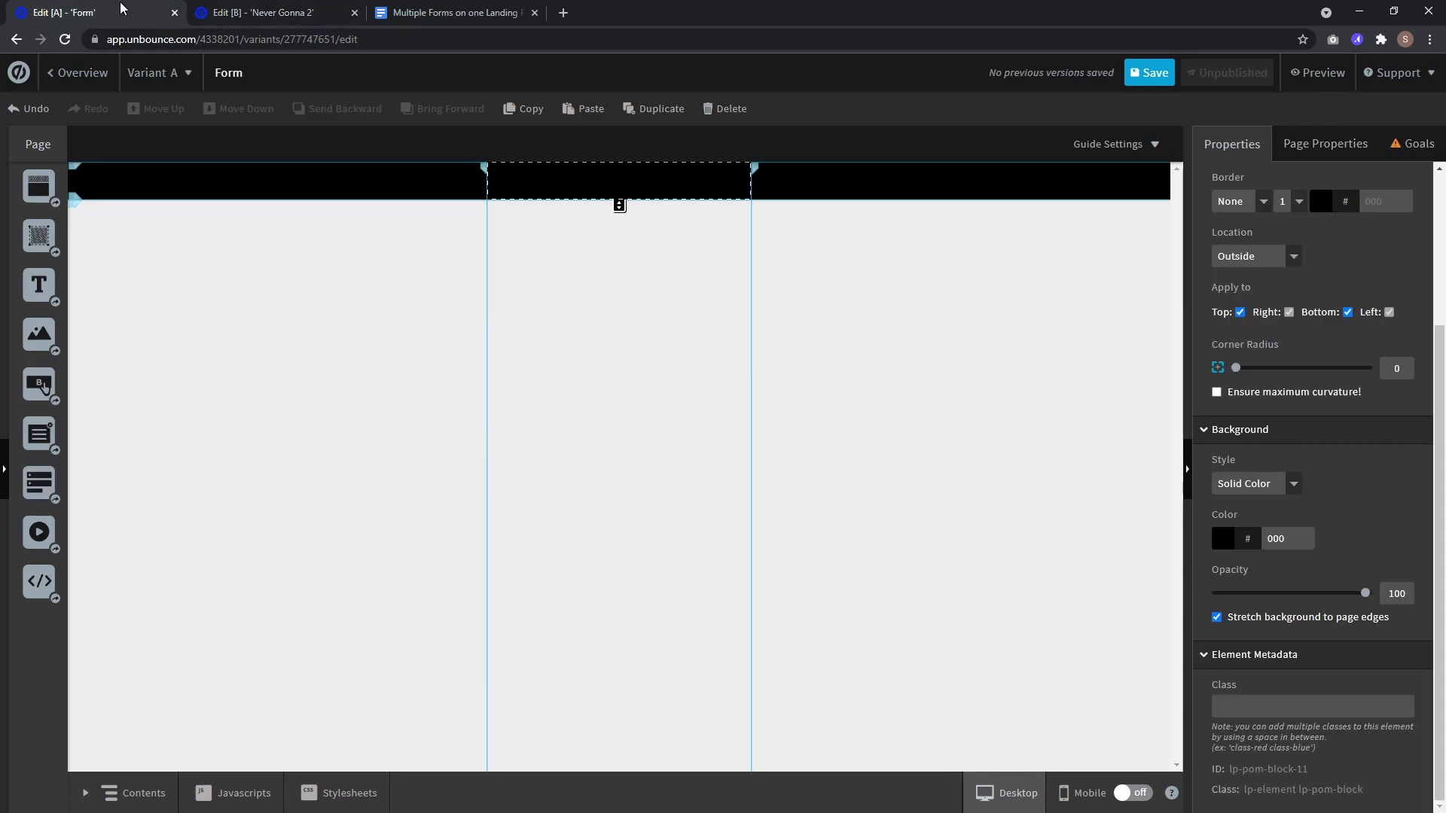
scroll(1303, 452, down, 5)
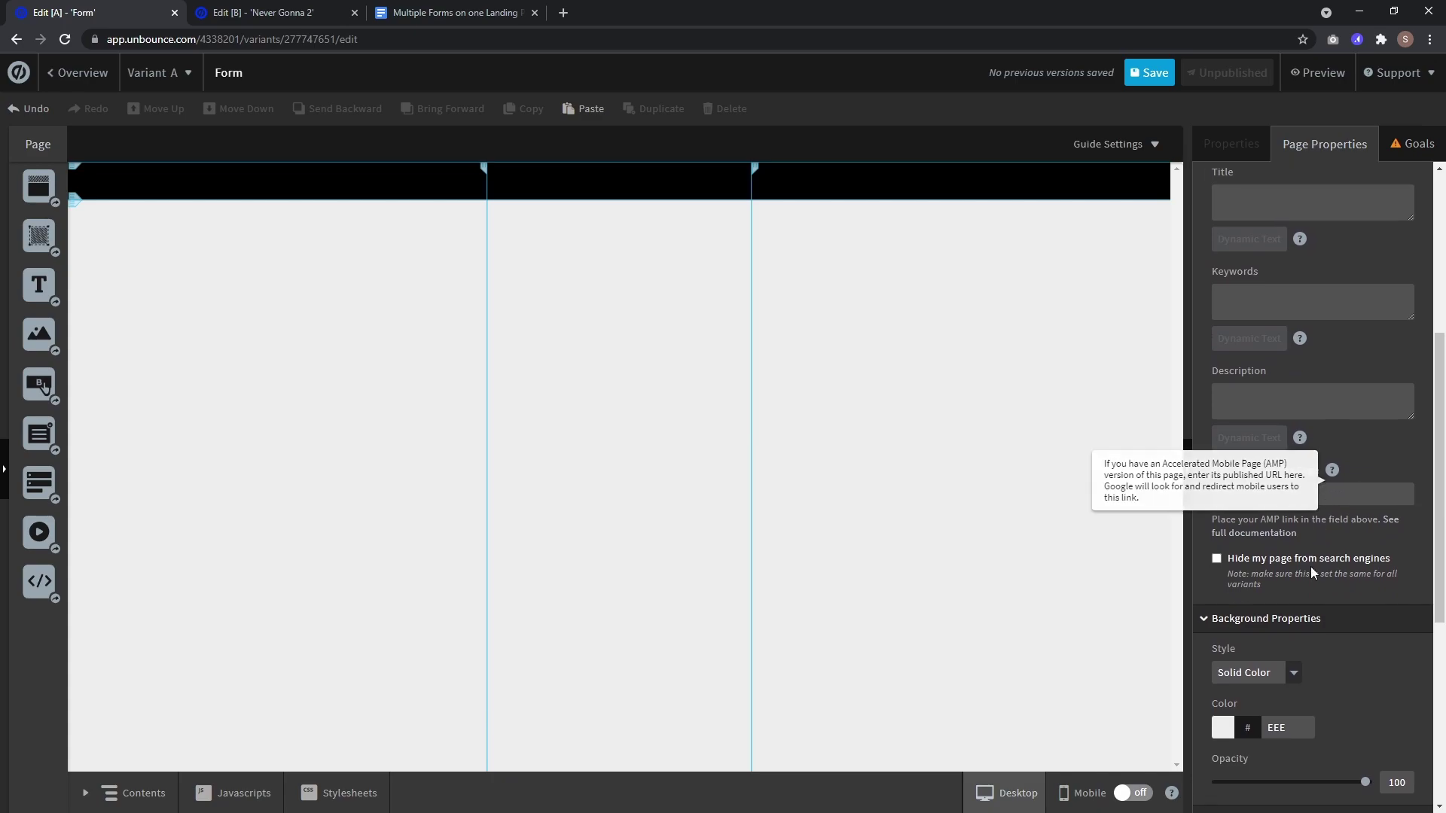
drag(1296, 508, 1180, 498)
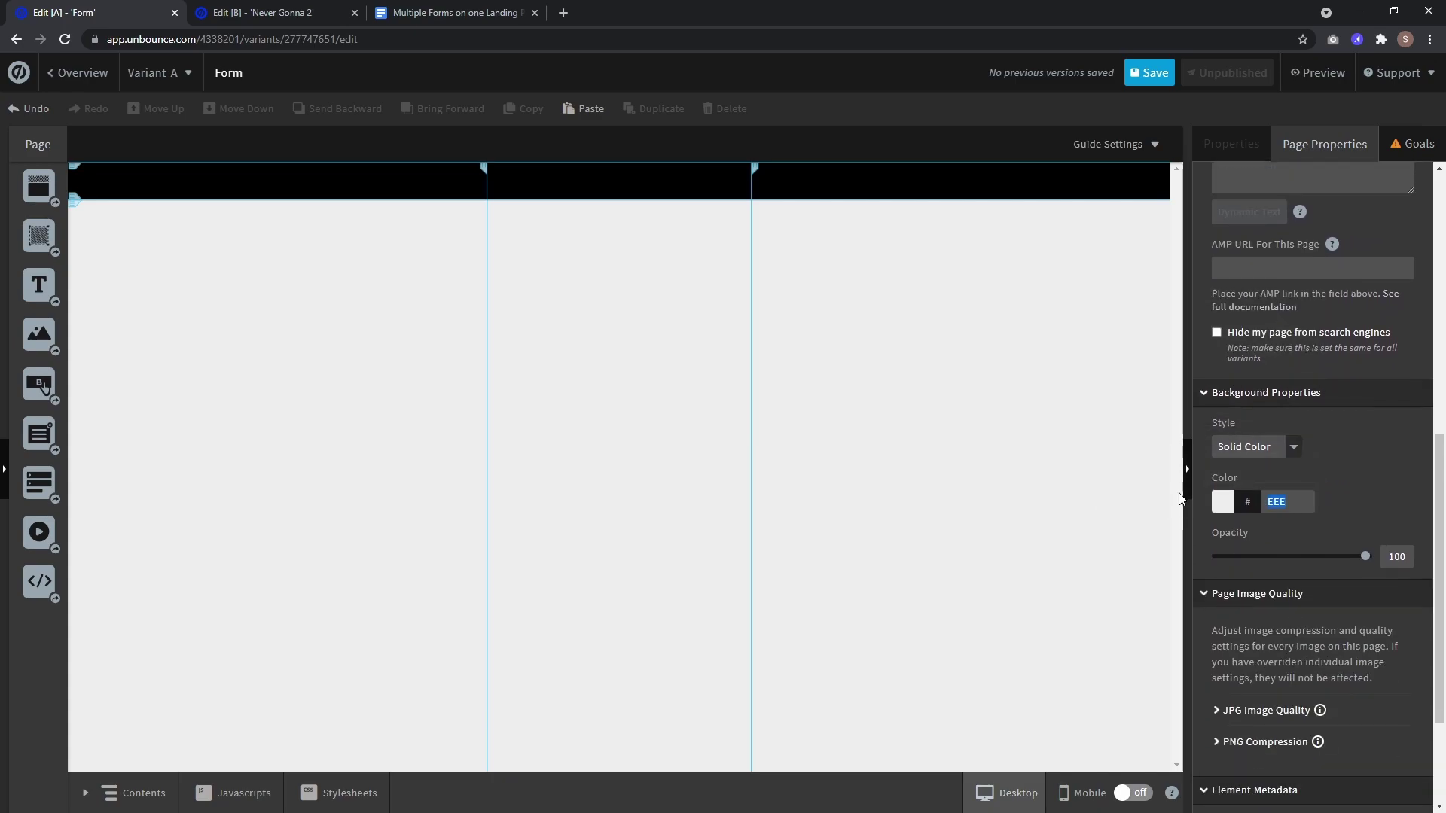
text(000)
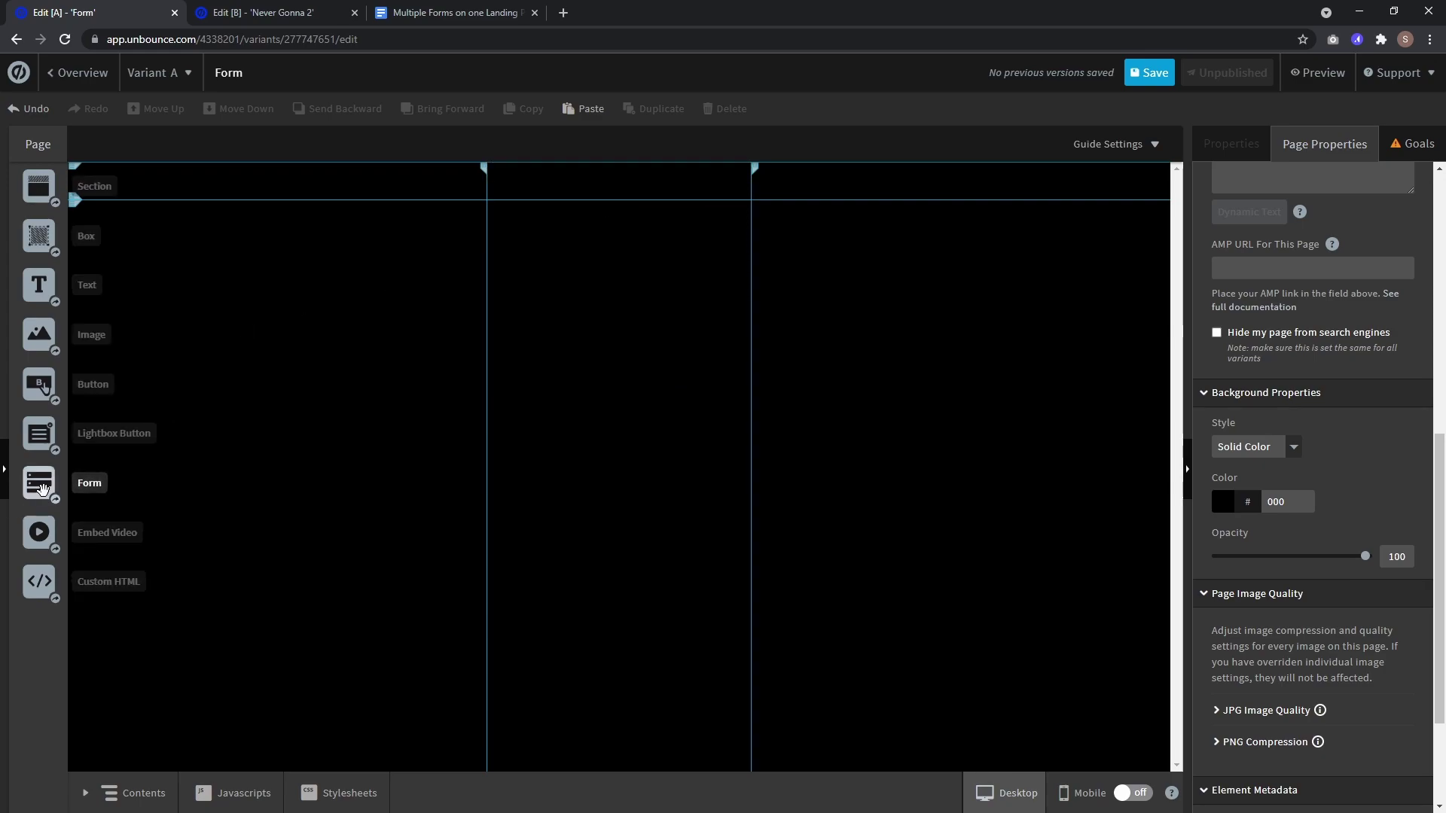
Step: Add a form with a single Email field, hidden label, 'Your Email' placeholder and 48 px field height
drag(39, 482, 553, 182)
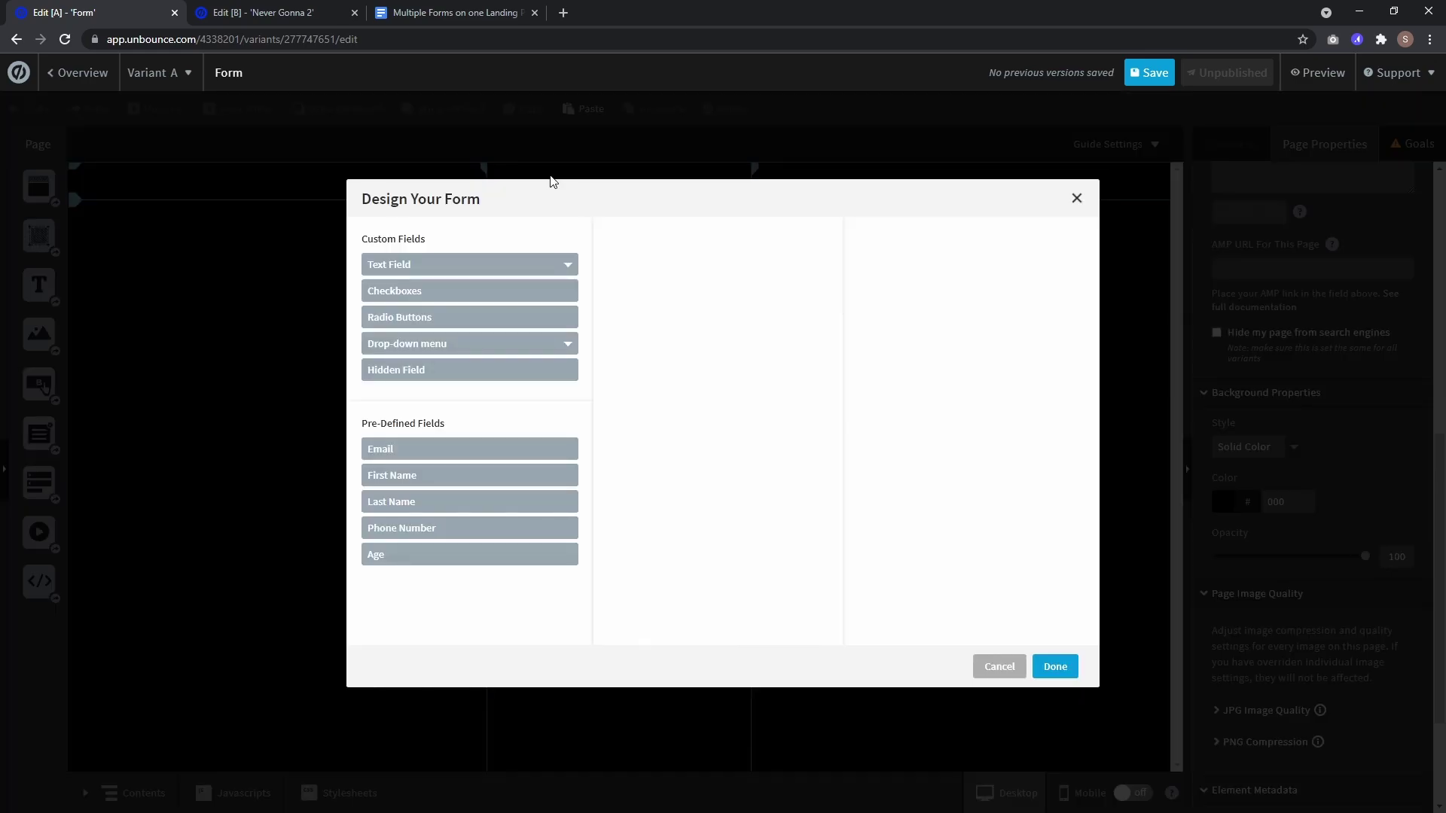
click(462, 452)
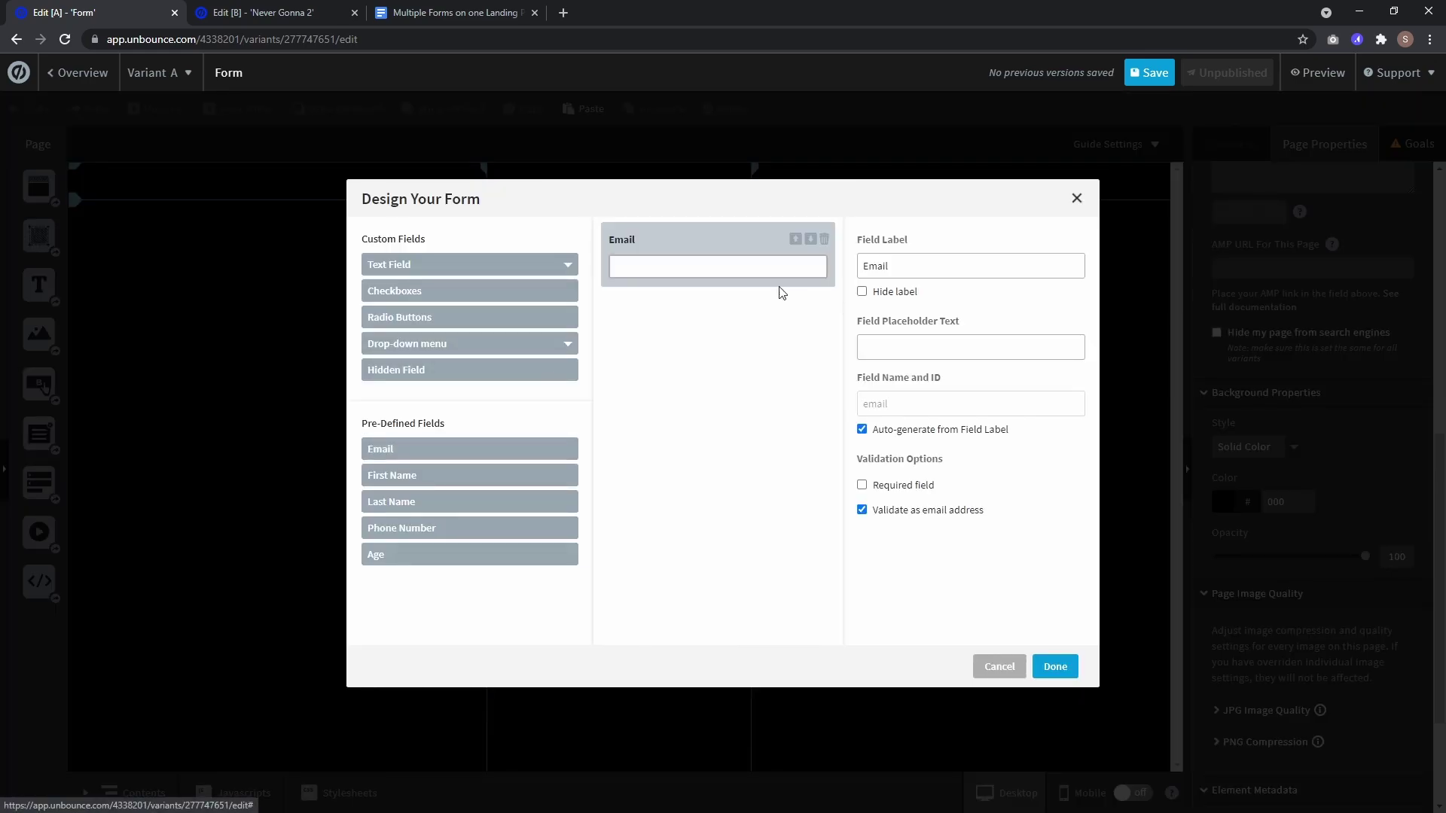
double_click(875, 266)
click(861, 291)
click(922, 344)
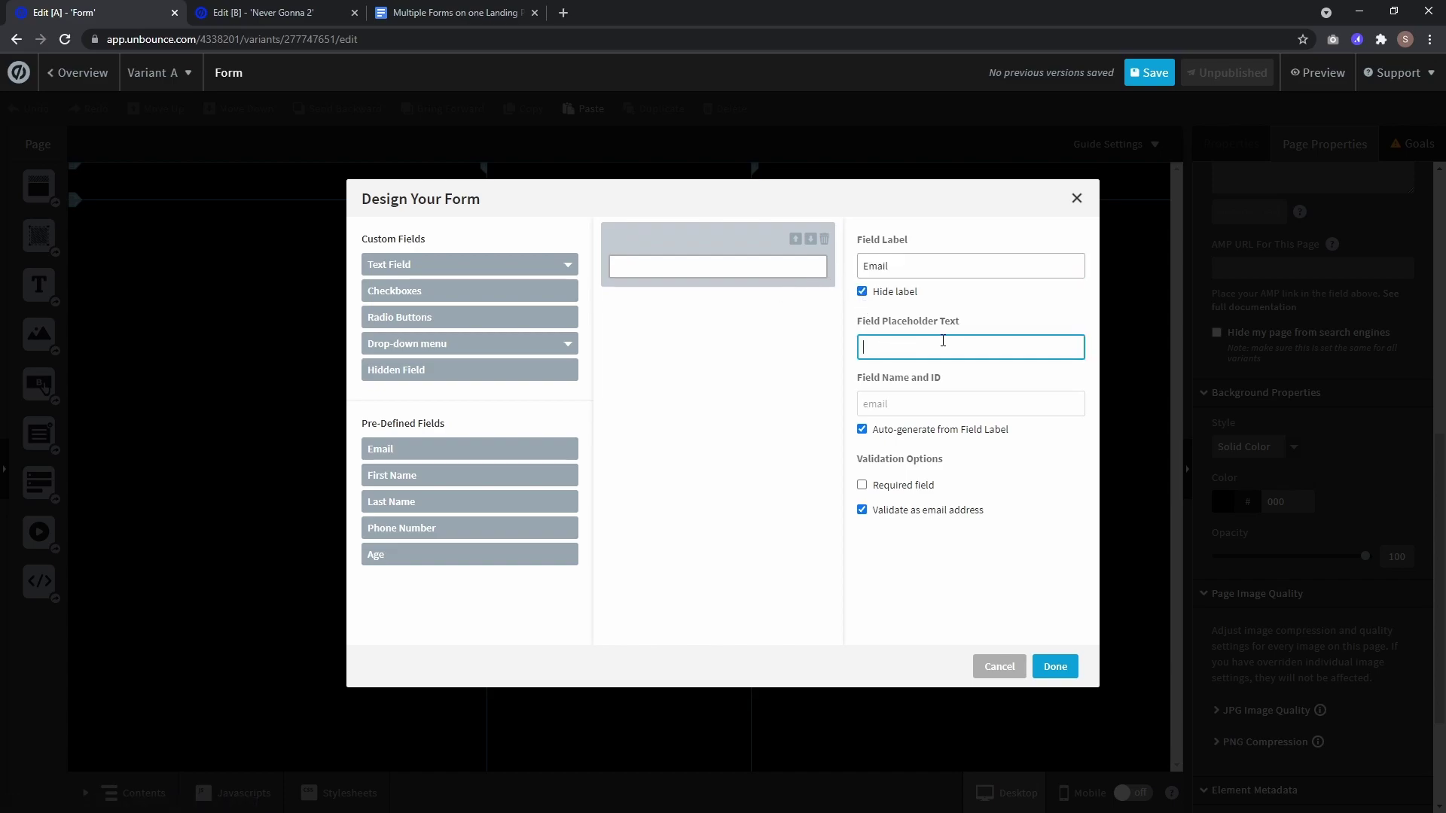
text(Your Email)
click(1055, 666)
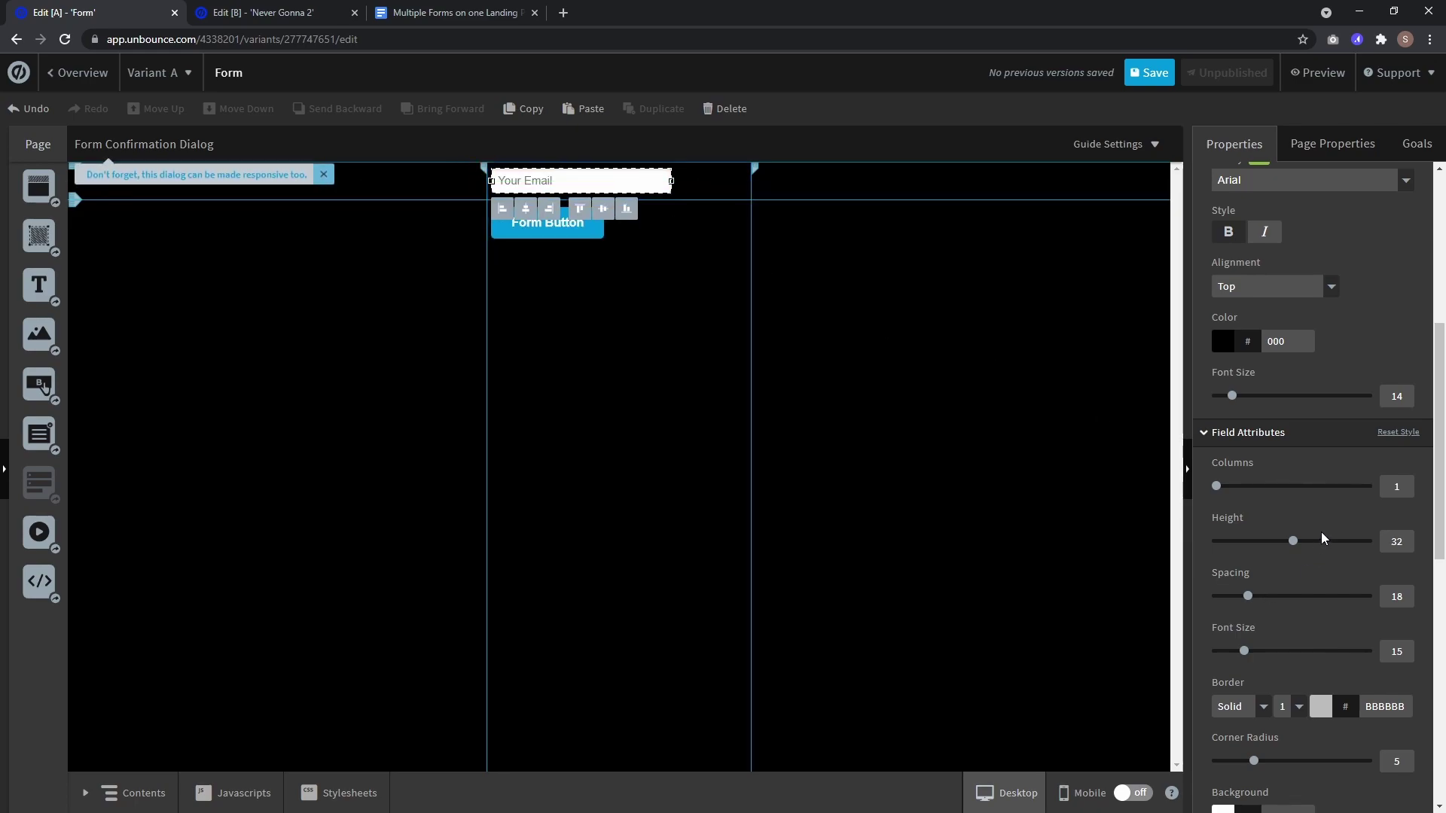
drag(1290, 539, 1378, 538)
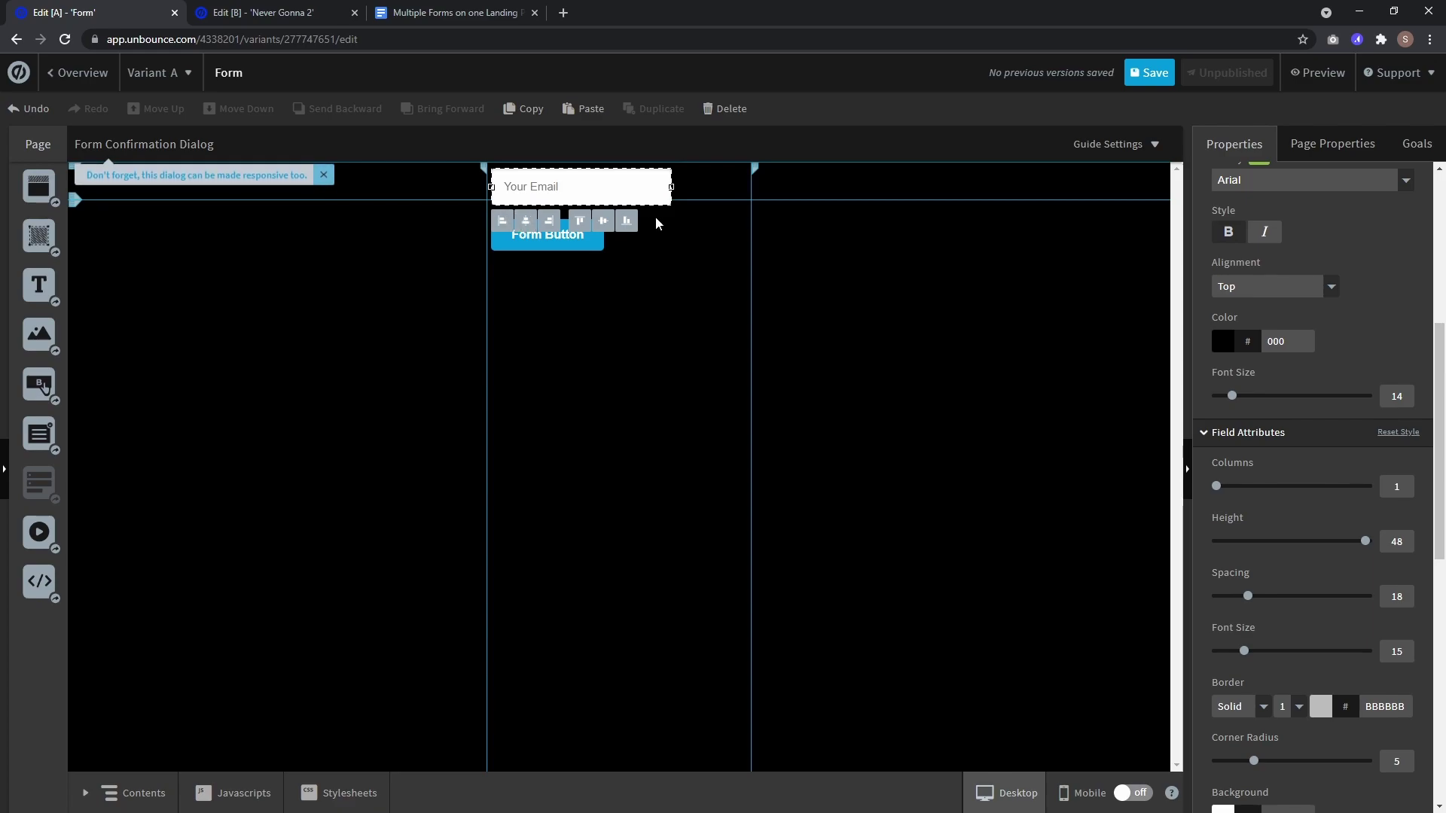
click(596, 229)
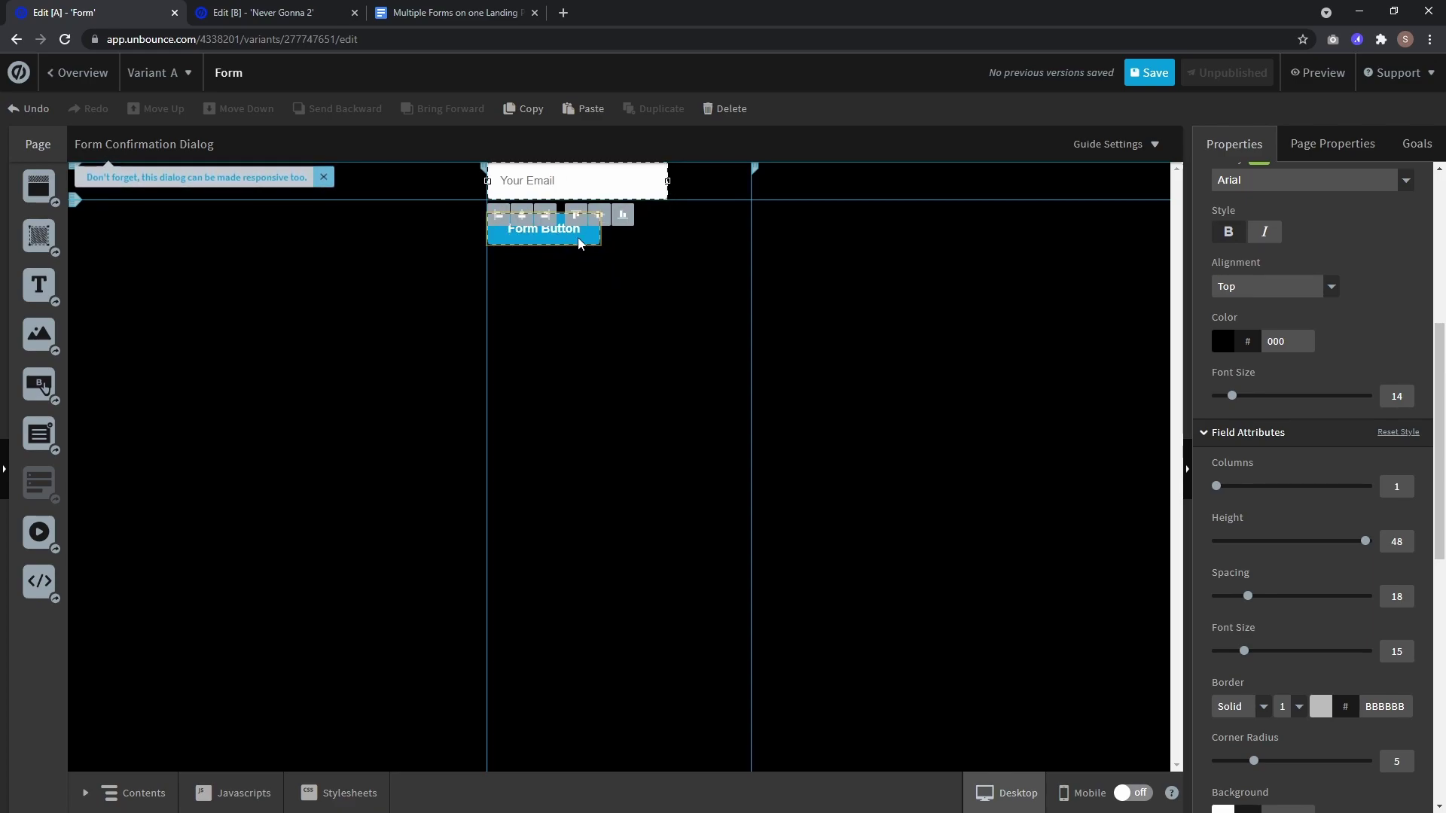
Step: Move the form button beside the email field and give it FFB400 underlay with 000 text colour
drag(558, 237, 654, 239)
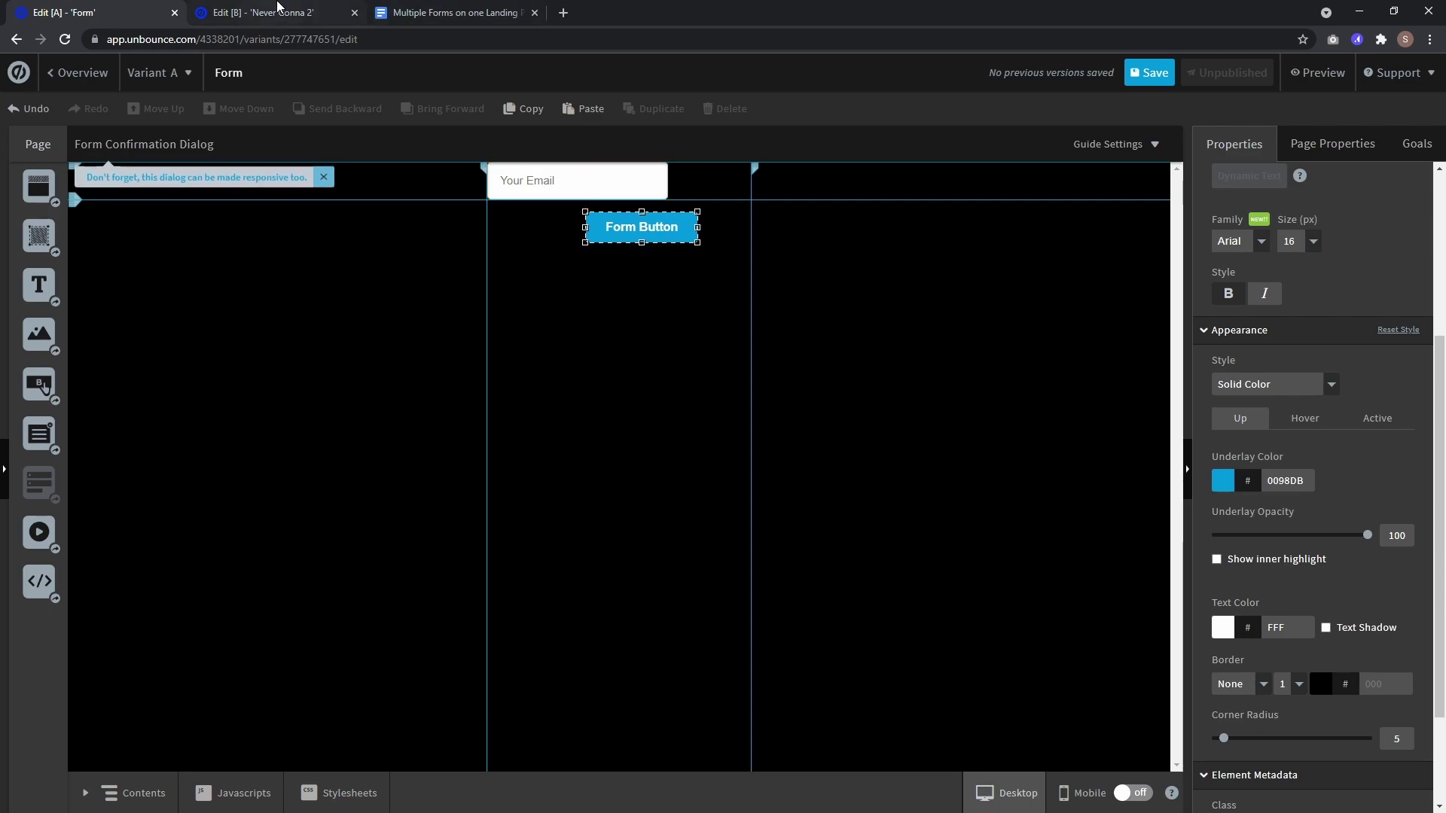
click(277, 9)
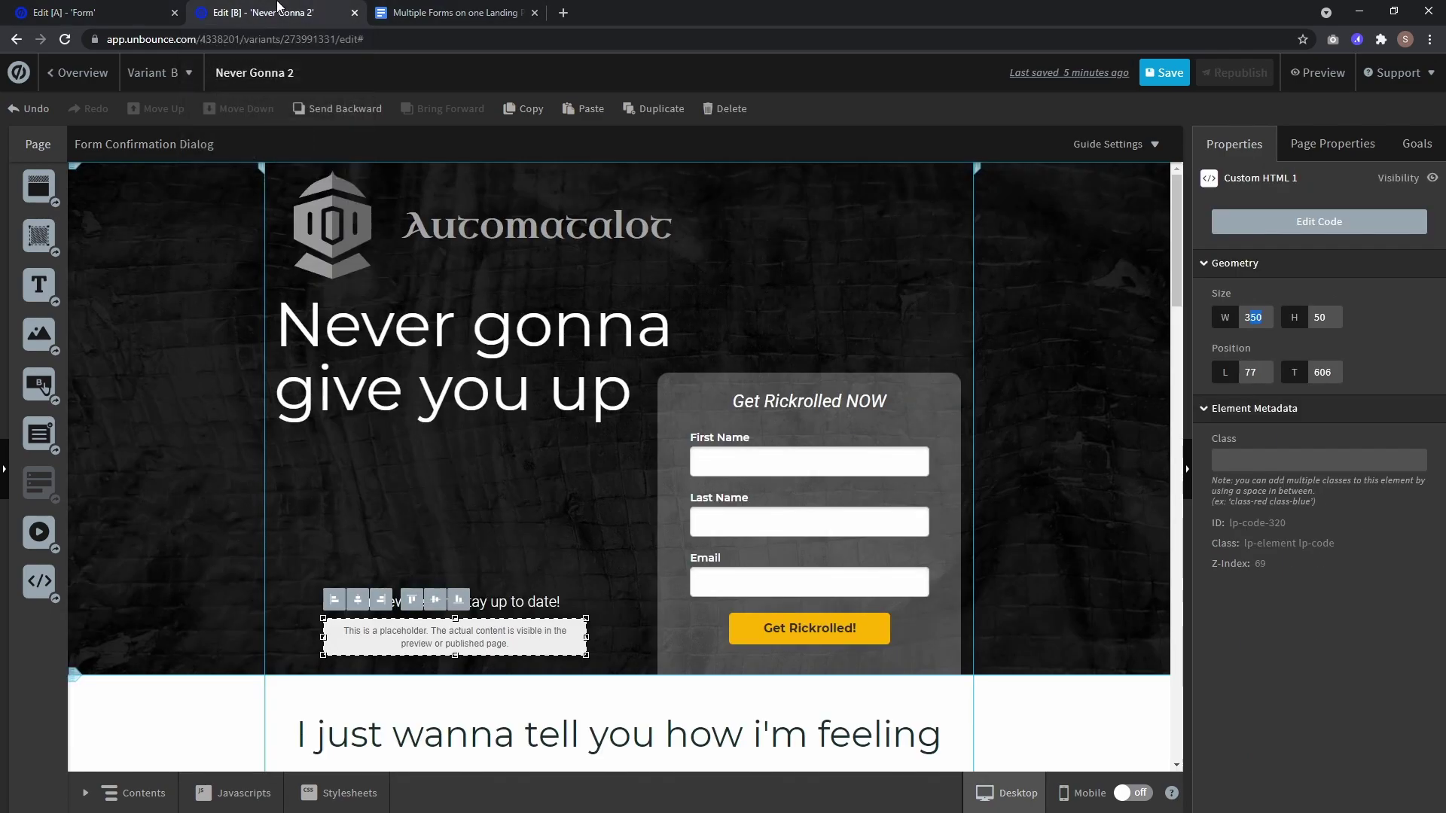
click(816, 626)
click(1282, 756)
key(ctrl+c)
click(98, 12)
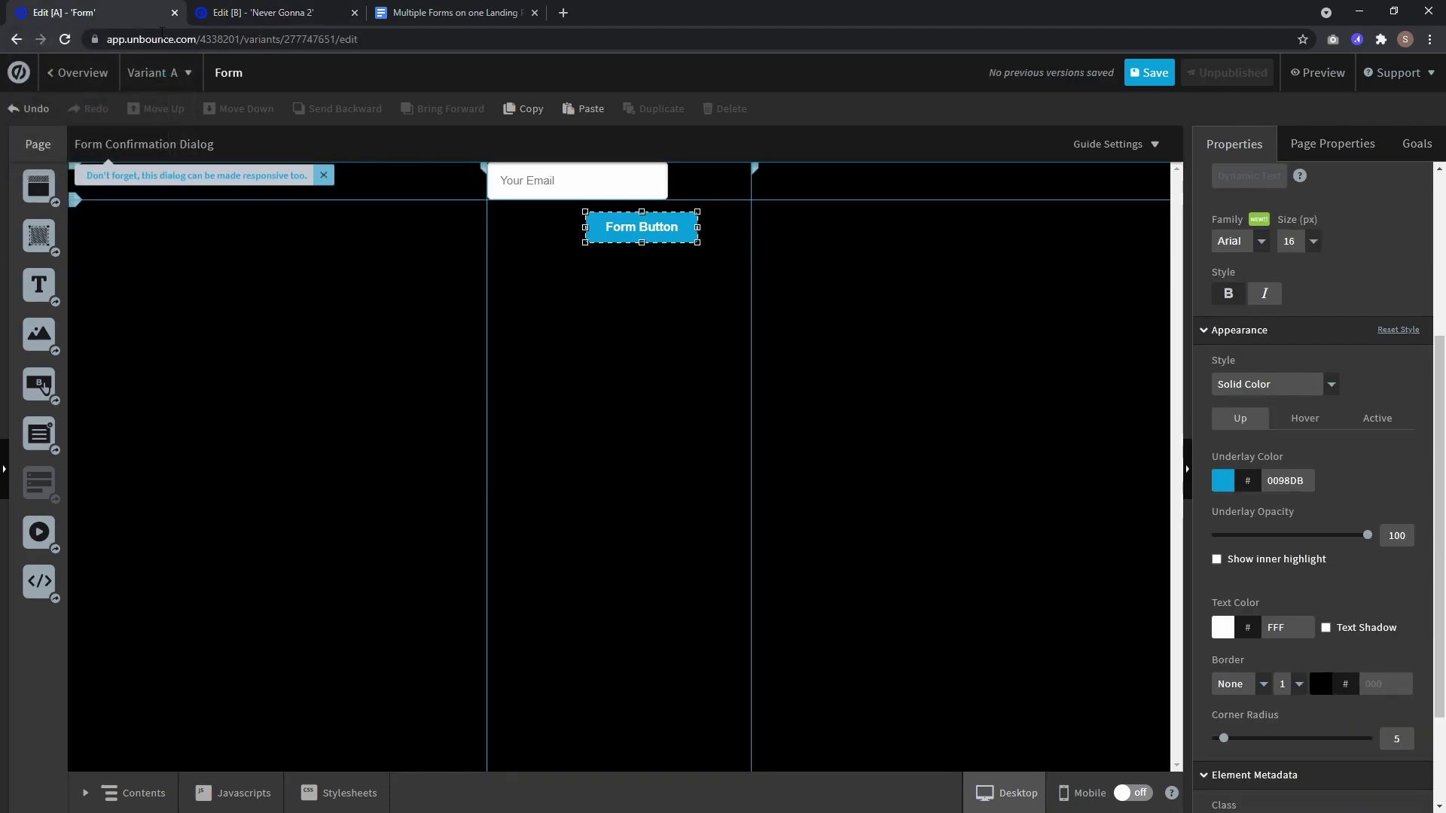
drag(1309, 480, 1250, 482)
key(ctrl+v)
key(Tab)
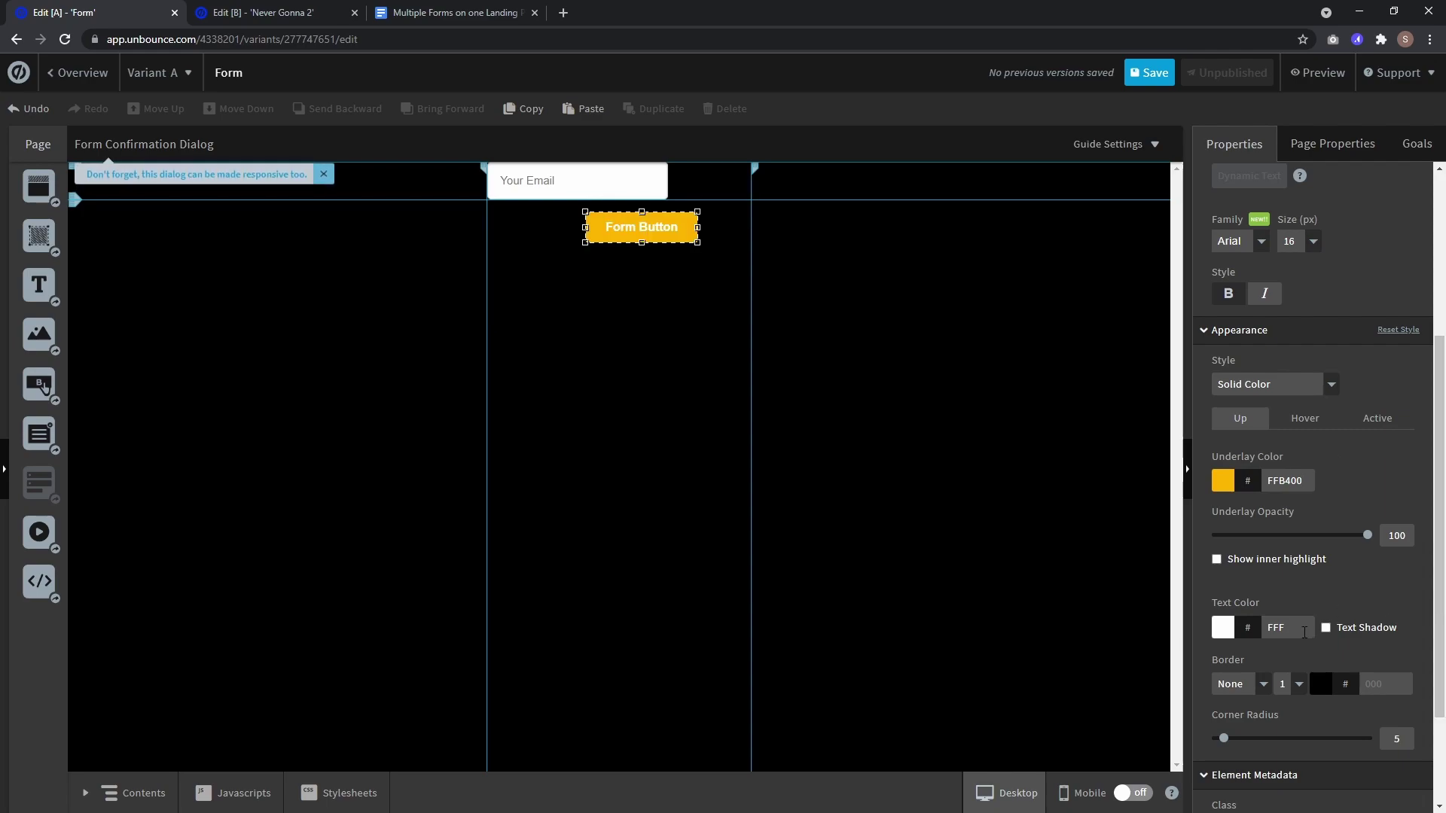
text(000)
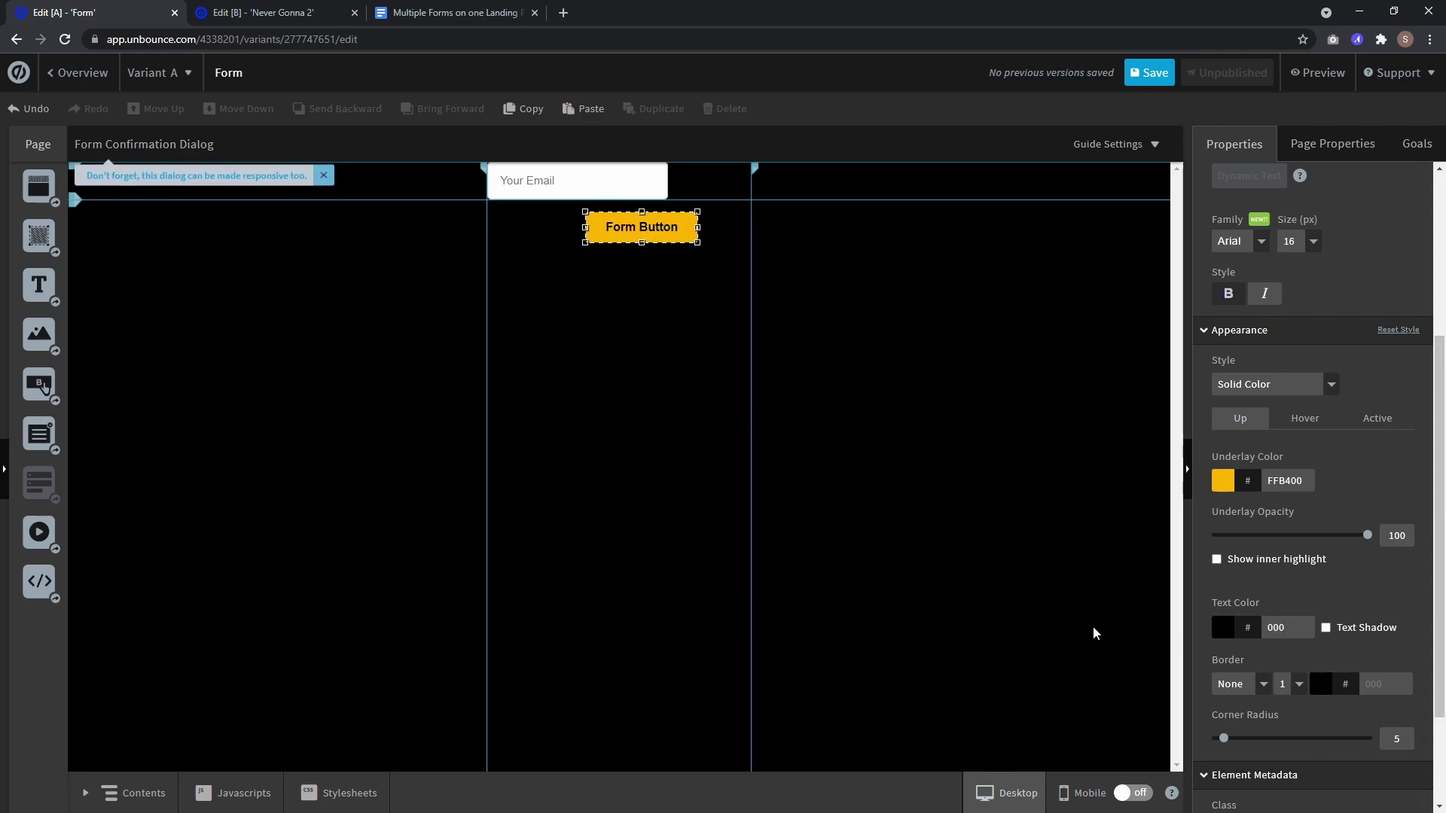
Step: Set the button label to 'Sign up NOW' at font size 14
scroll(1327, 491, up, 4)
click(1312, 516)
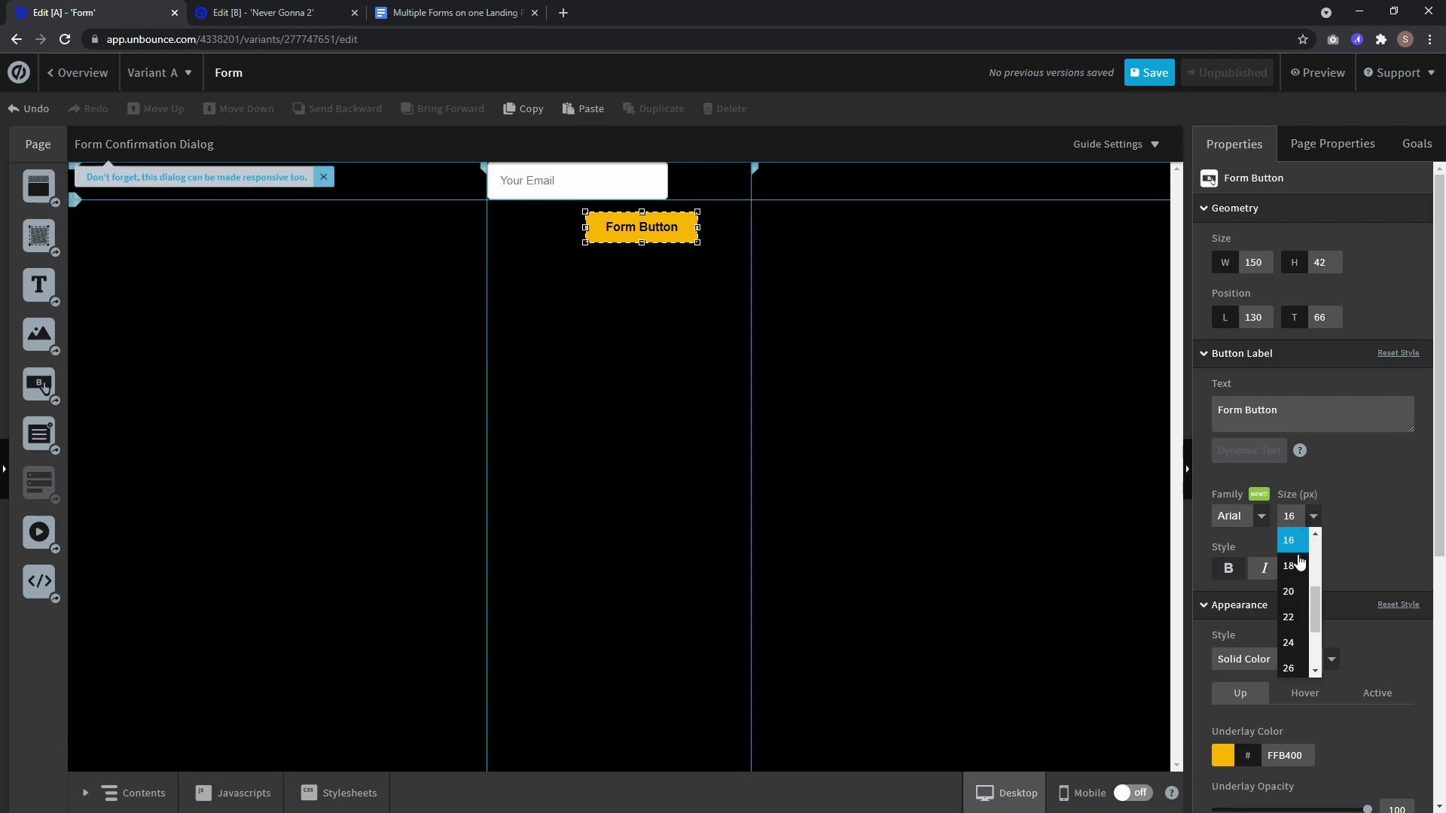
click(1291, 590)
drag(1303, 413, 1141, 414)
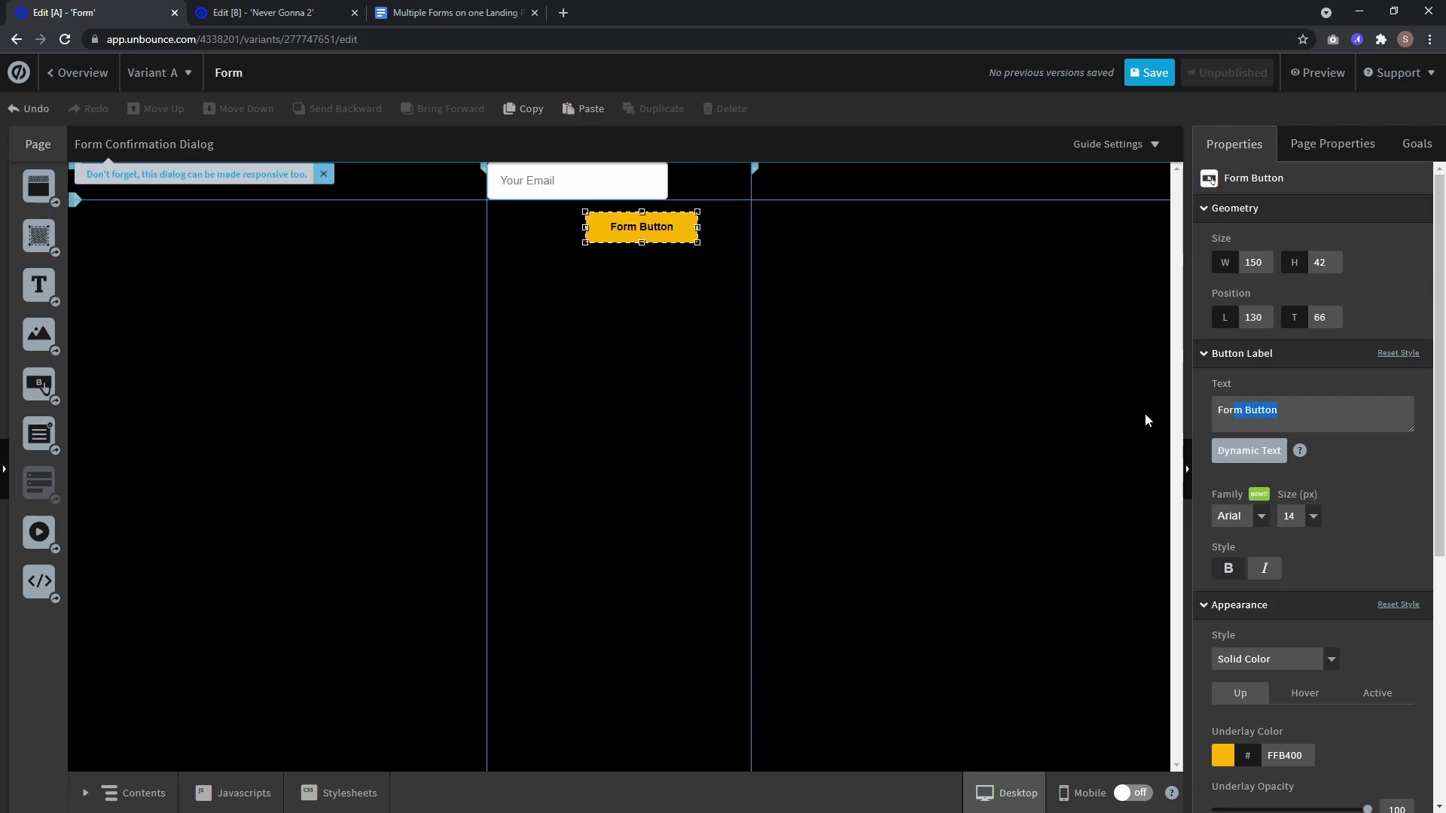
text(Sign)
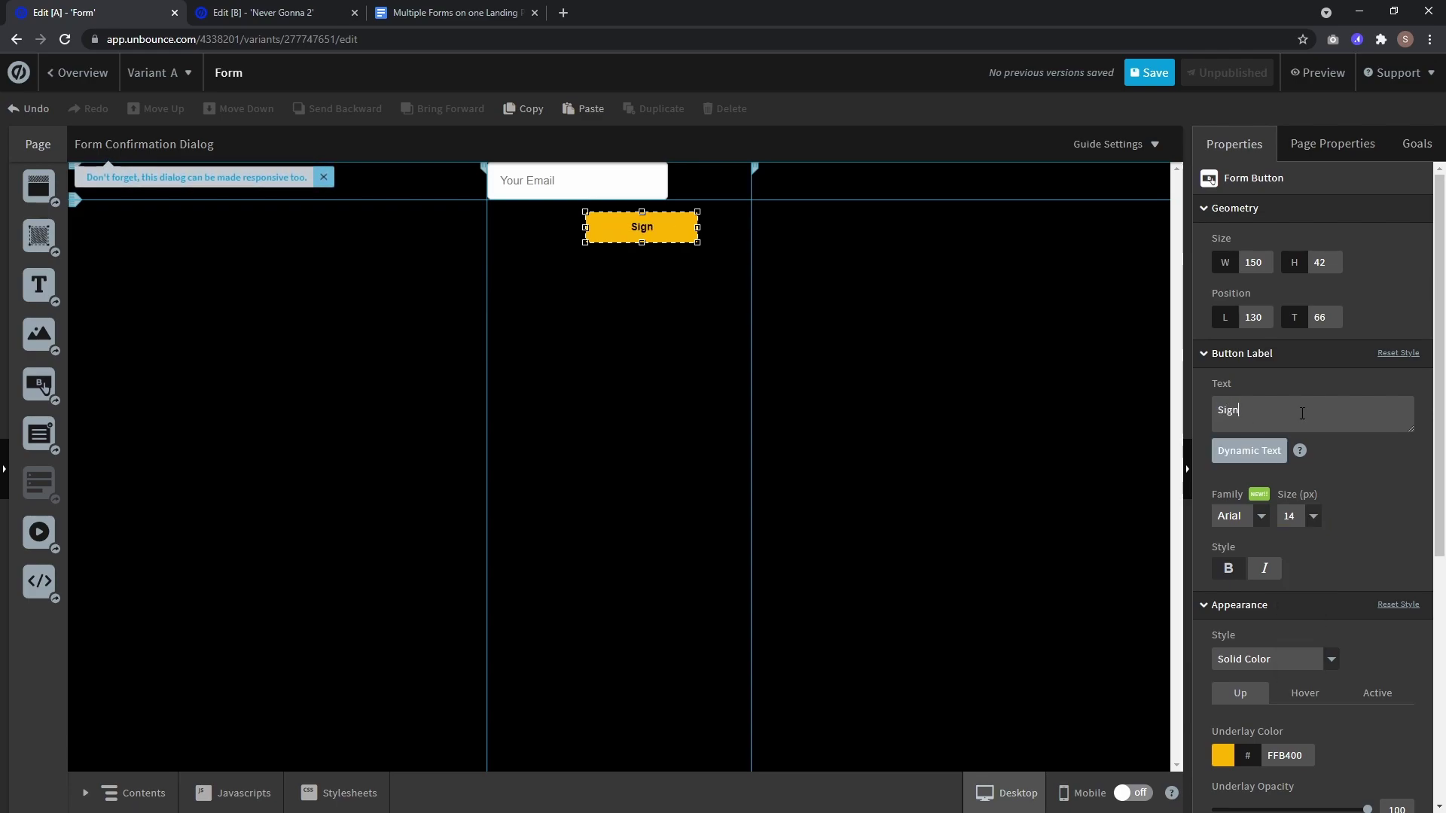
text( up NOW)
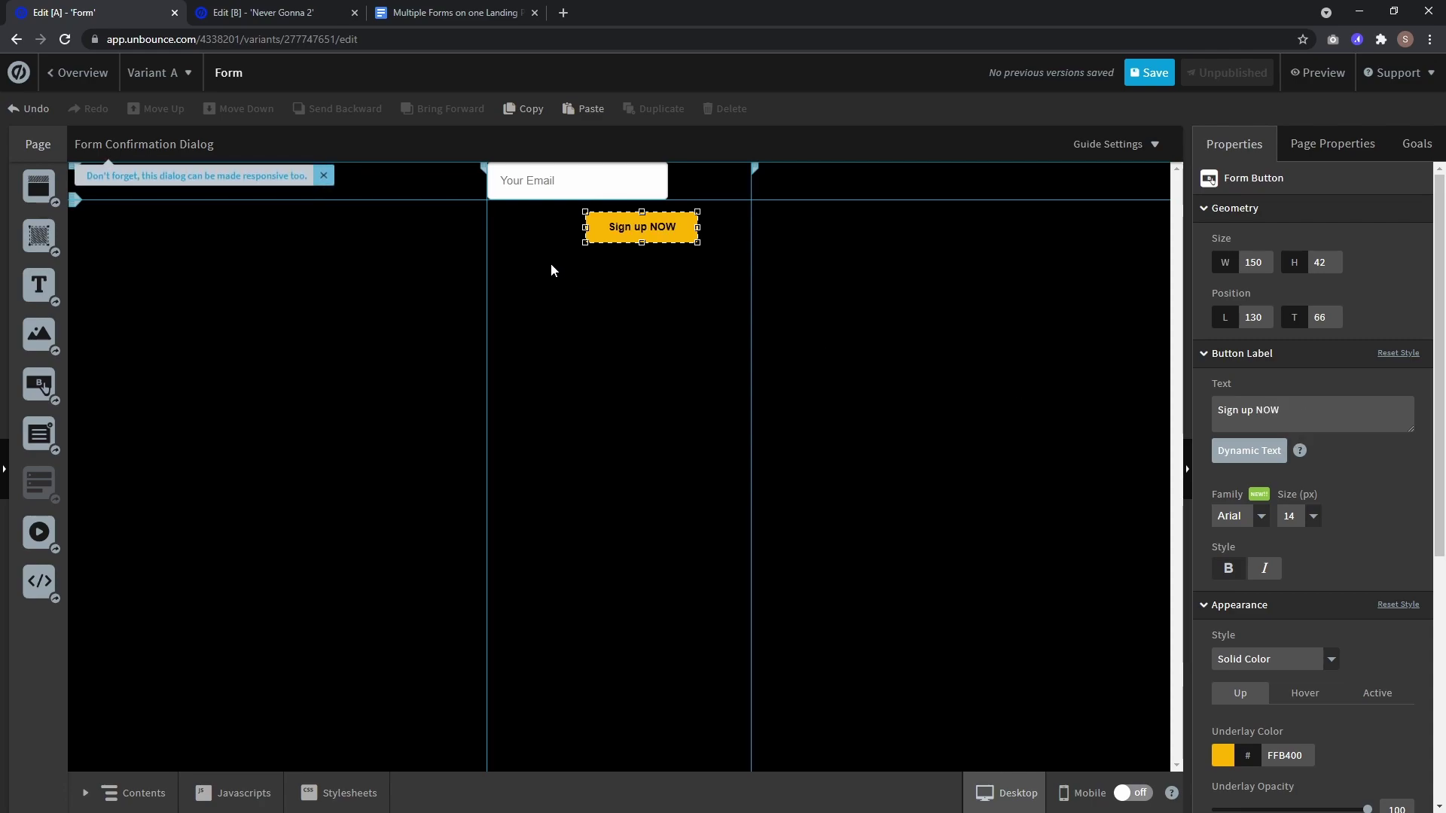
Step: Resize the button to 115×50 and move it to 235, 0 at the section's top
drag(698, 228, 688, 192)
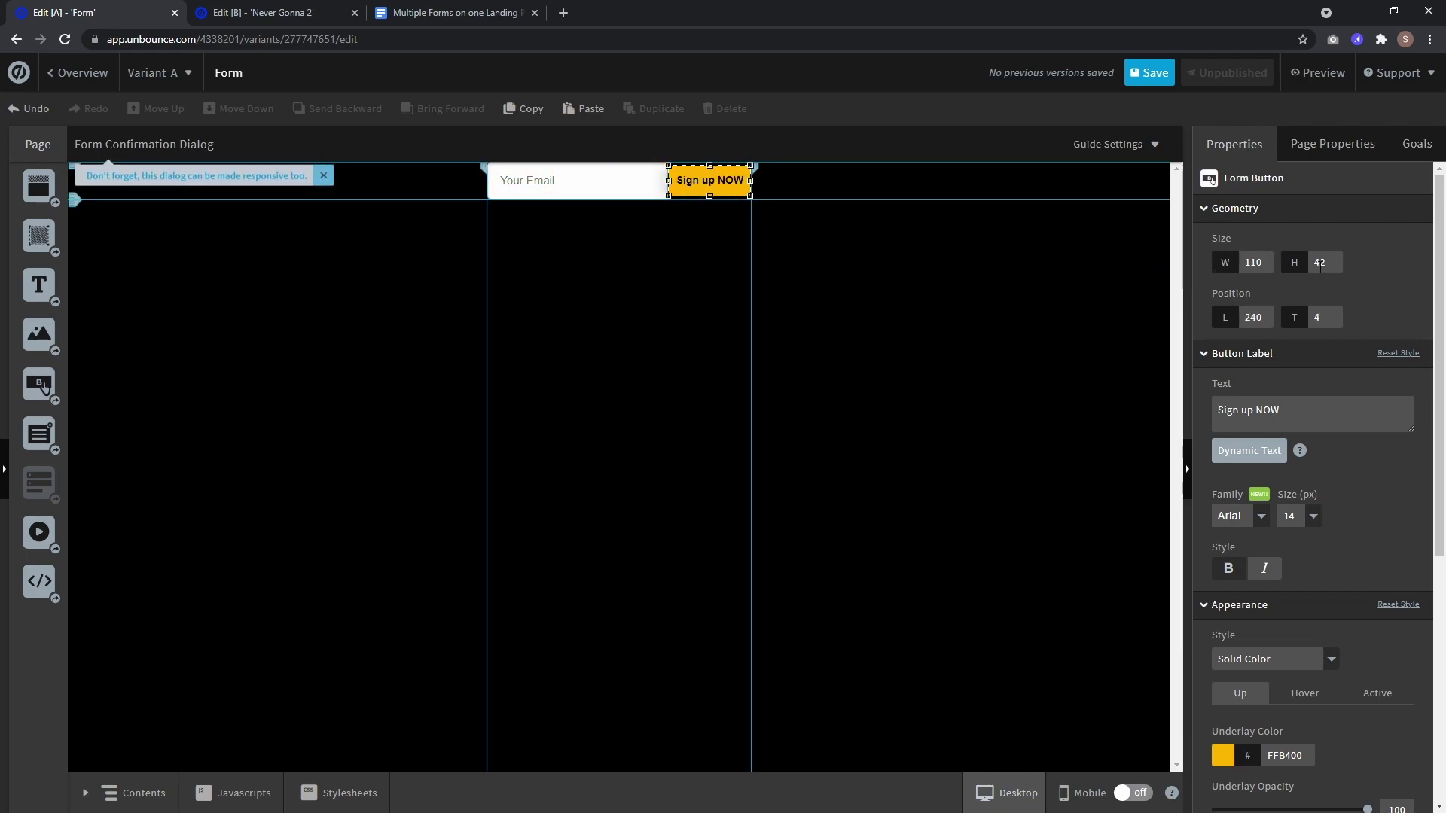
double_click(1320, 263)
text(50)
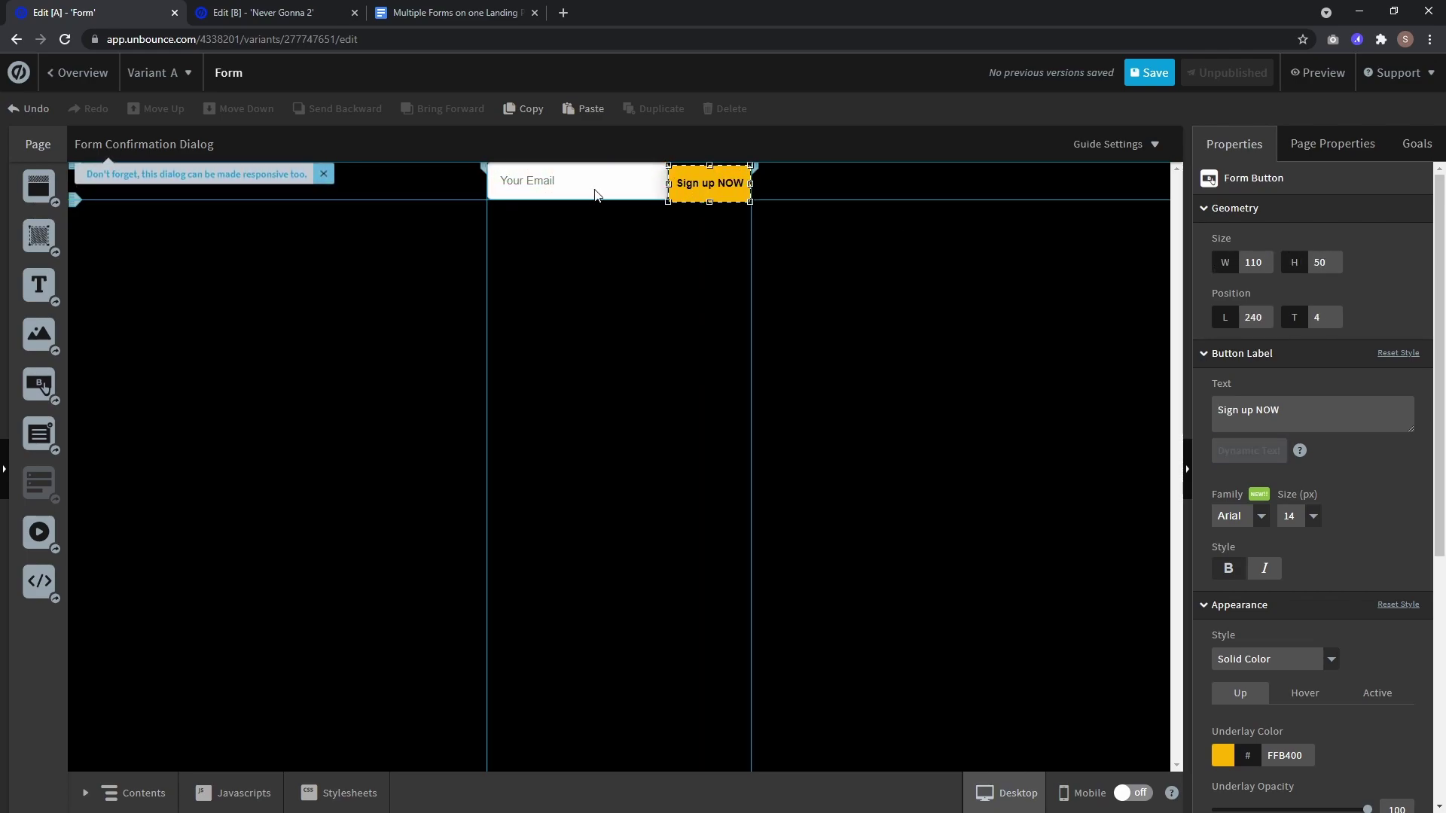
drag(715, 190, 666, 182)
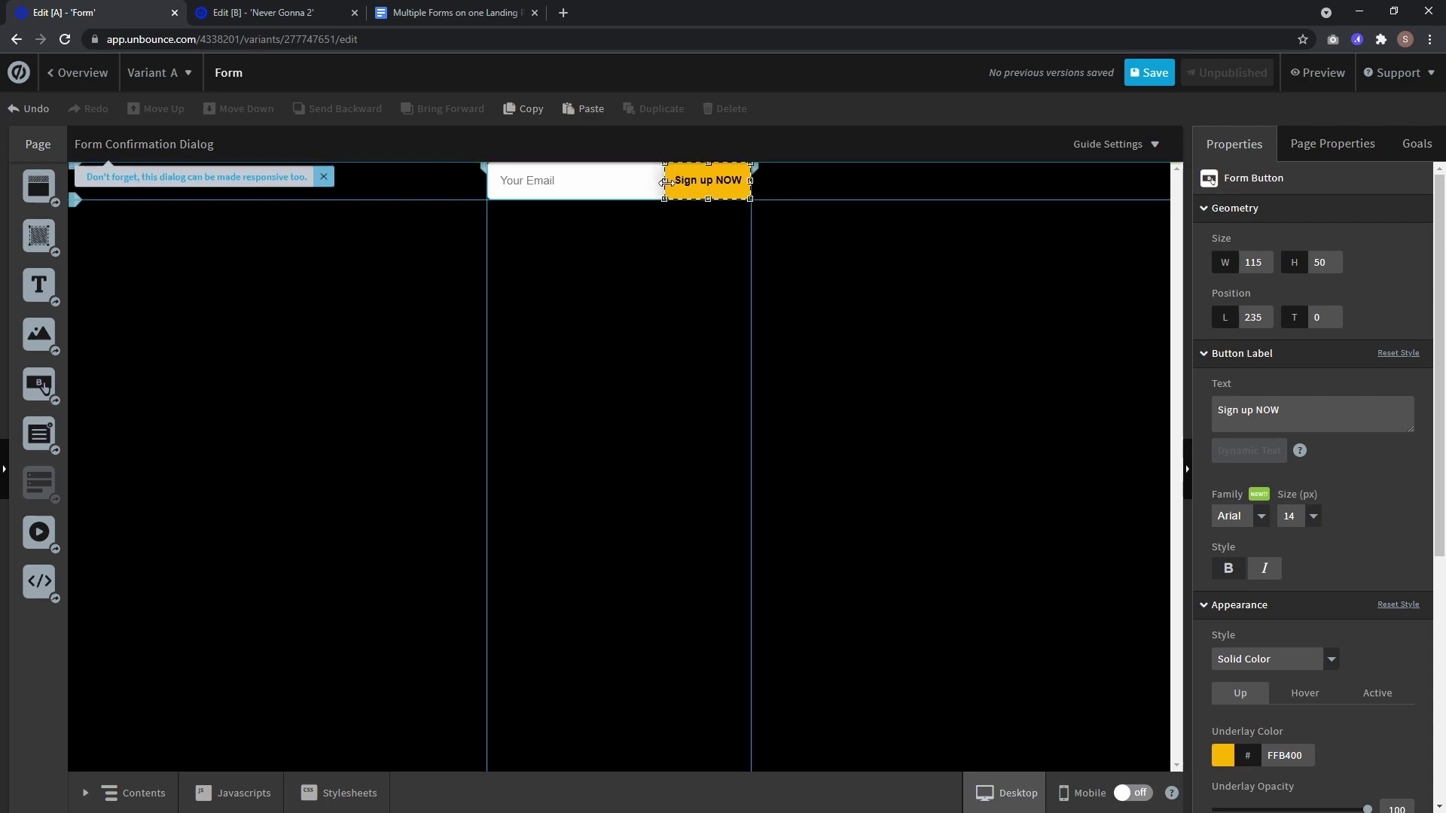
Step: Review the finished button, the form's confirmation dialog view and the Never Gonna 2 page
click(656, 249)
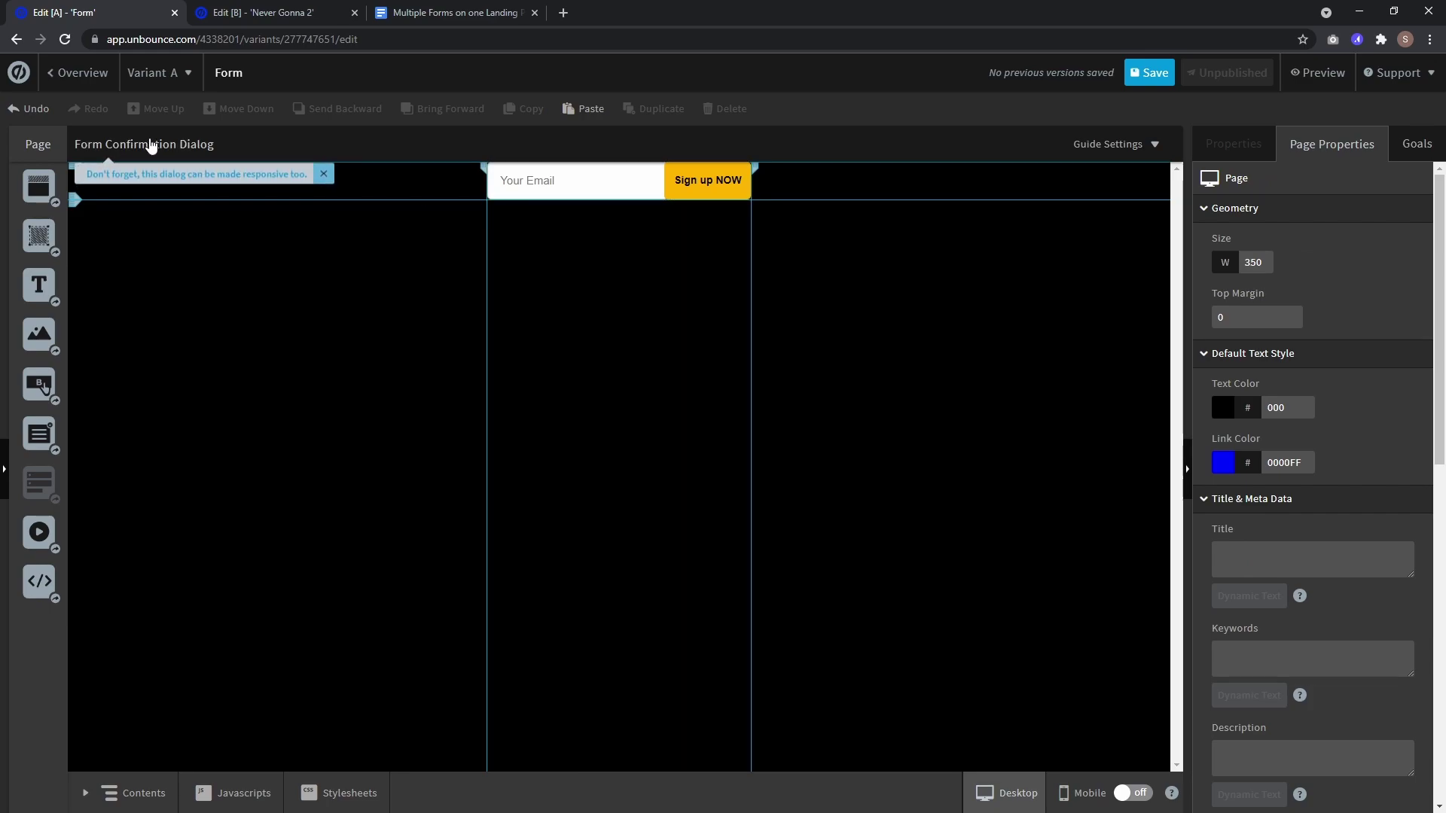
click(147, 144)
click(35, 144)
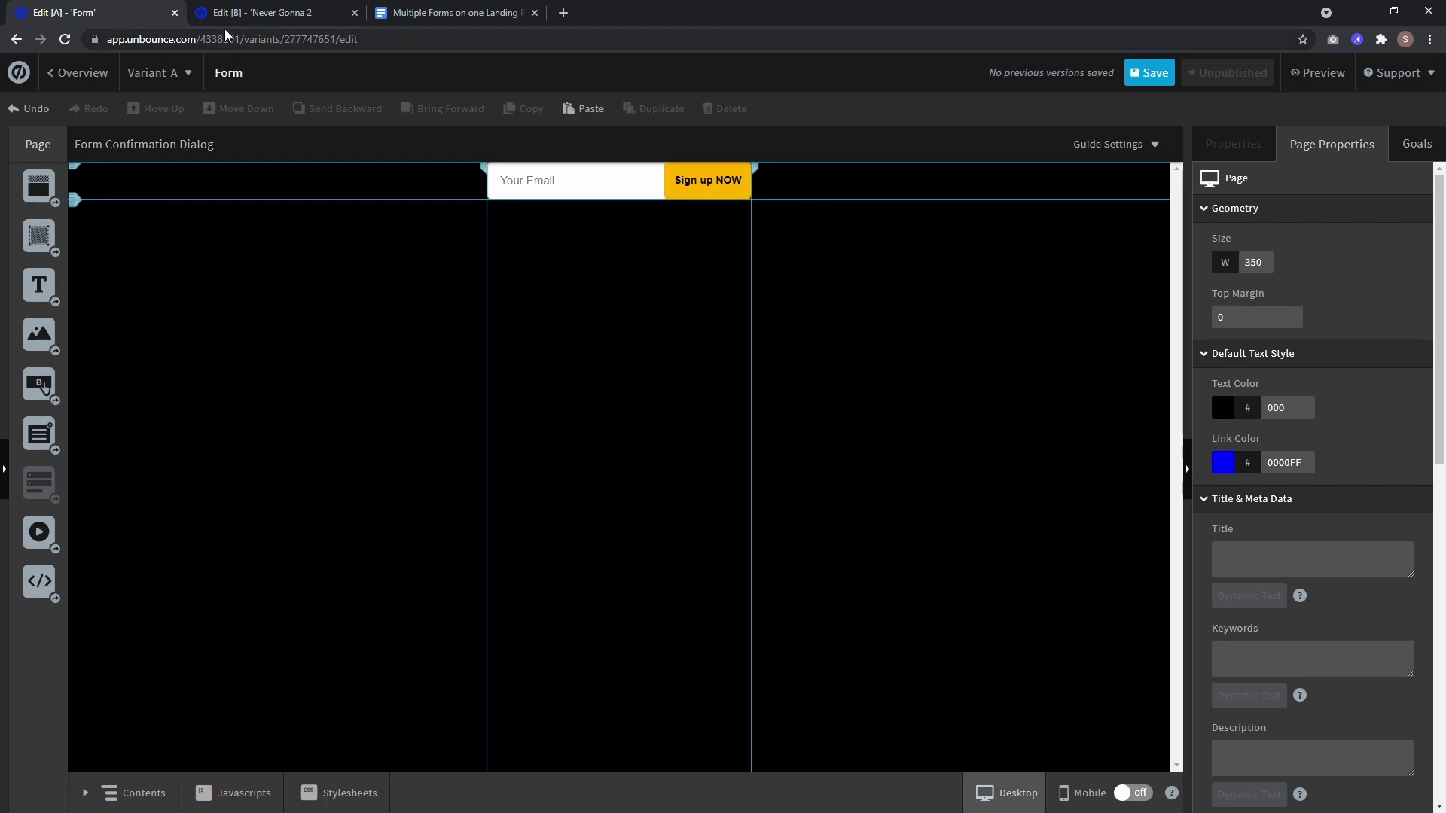
click(241, 13)
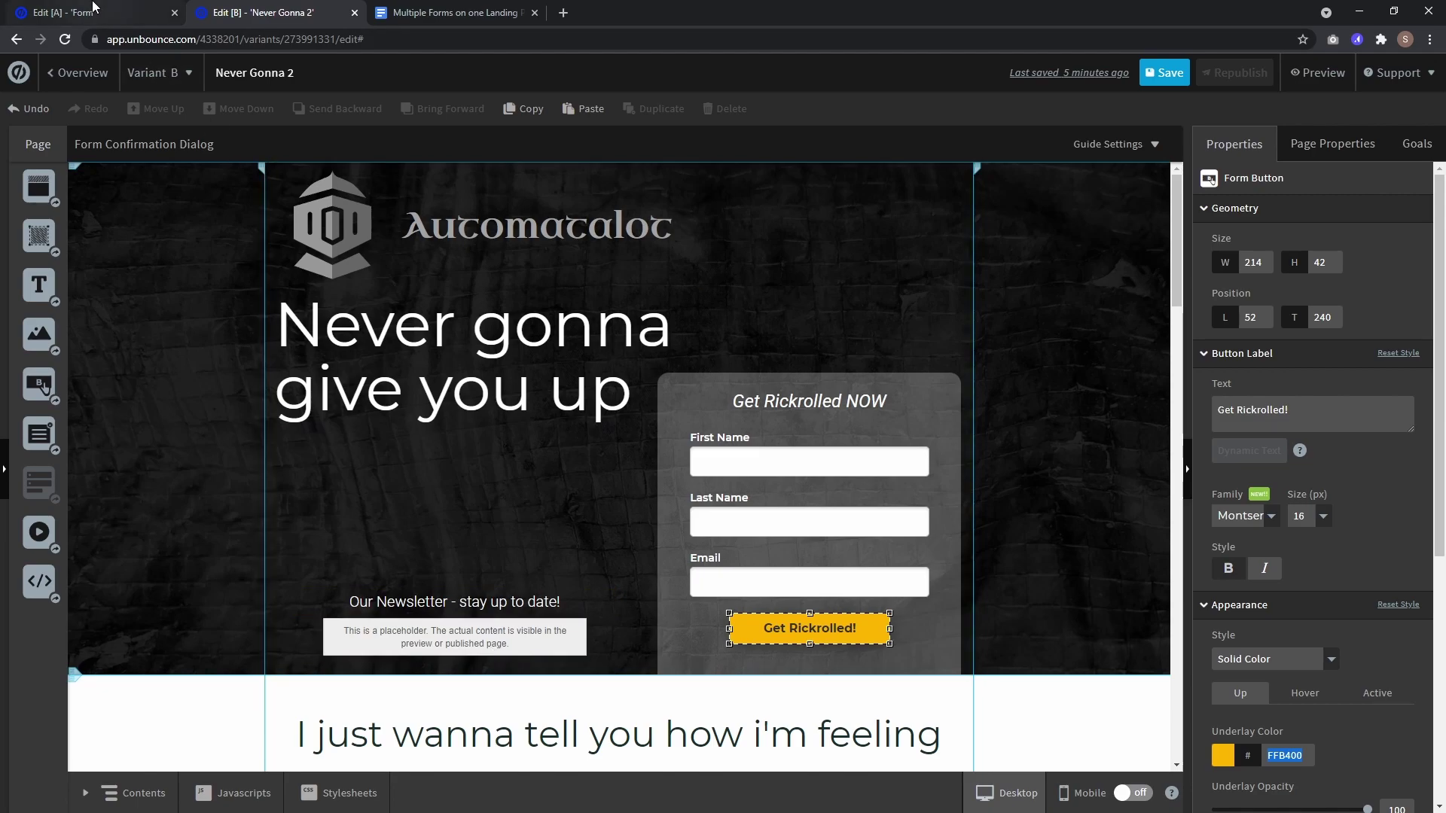
click(94, 10)
Step: Change Form 1's Confirmation from 'Show form confirmation dialog' to 'Go to URL'
click(603, 191)
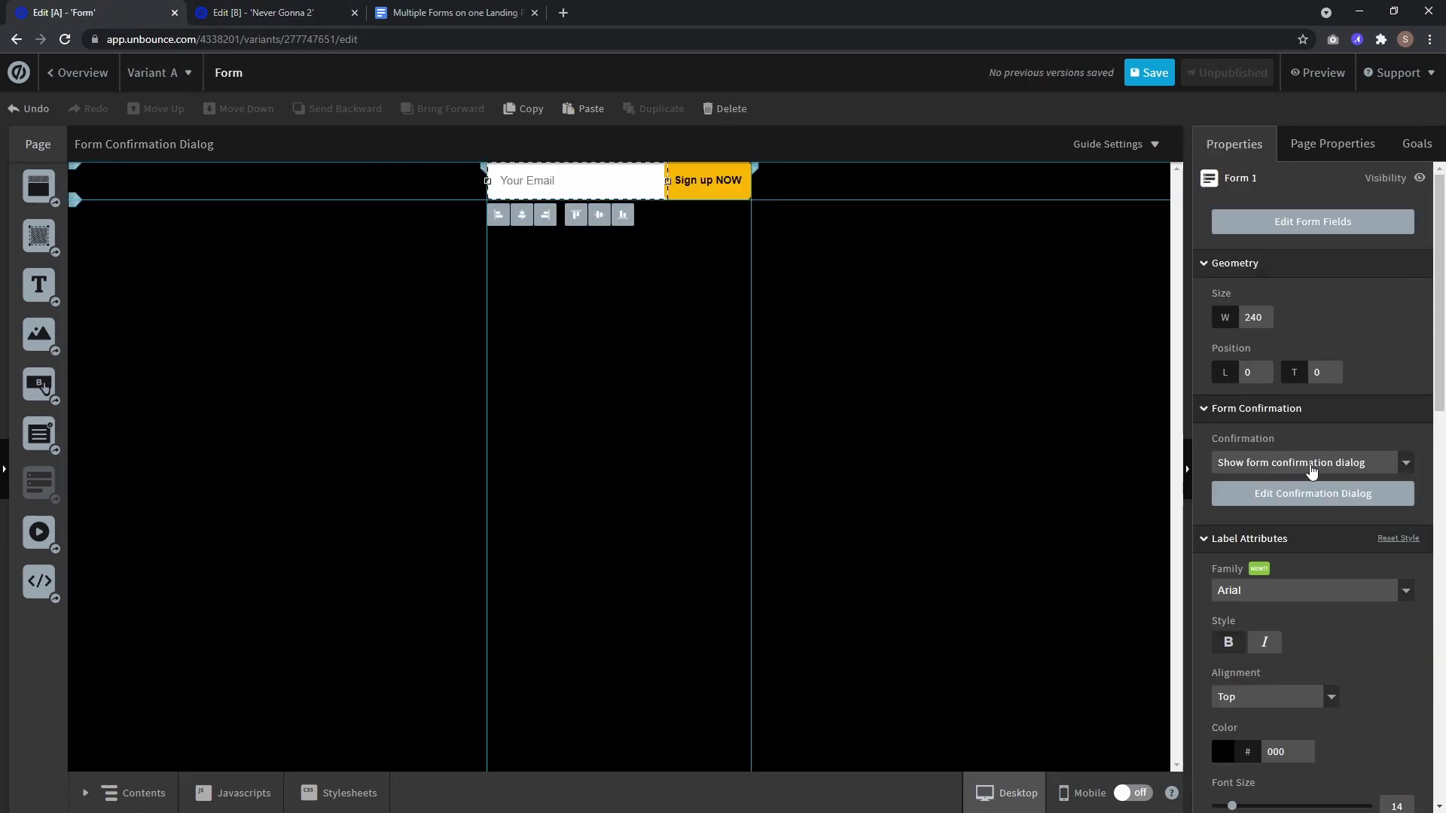
click(1311, 465)
click(1295, 510)
click(1289, 464)
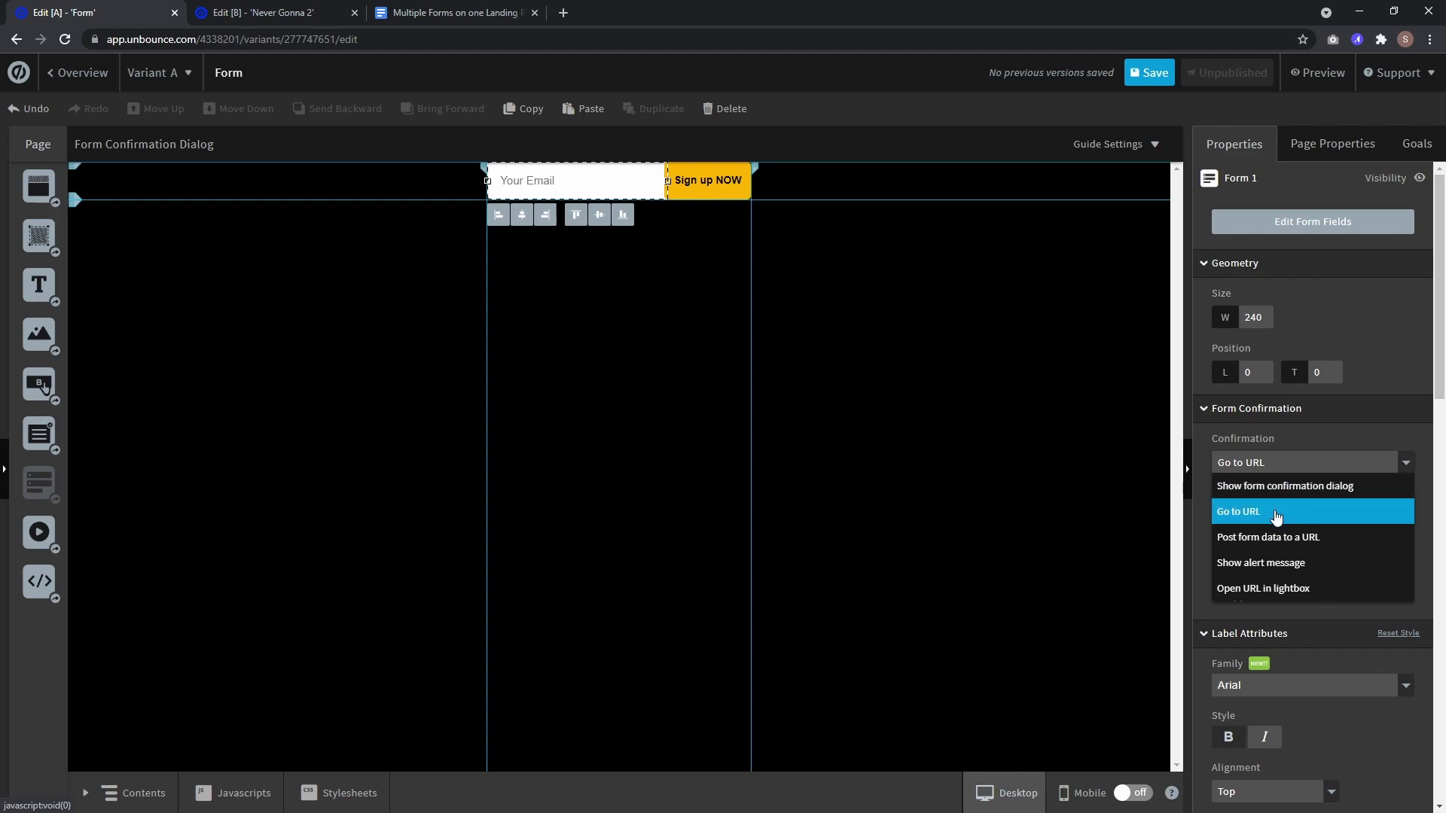
click(1275, 511)
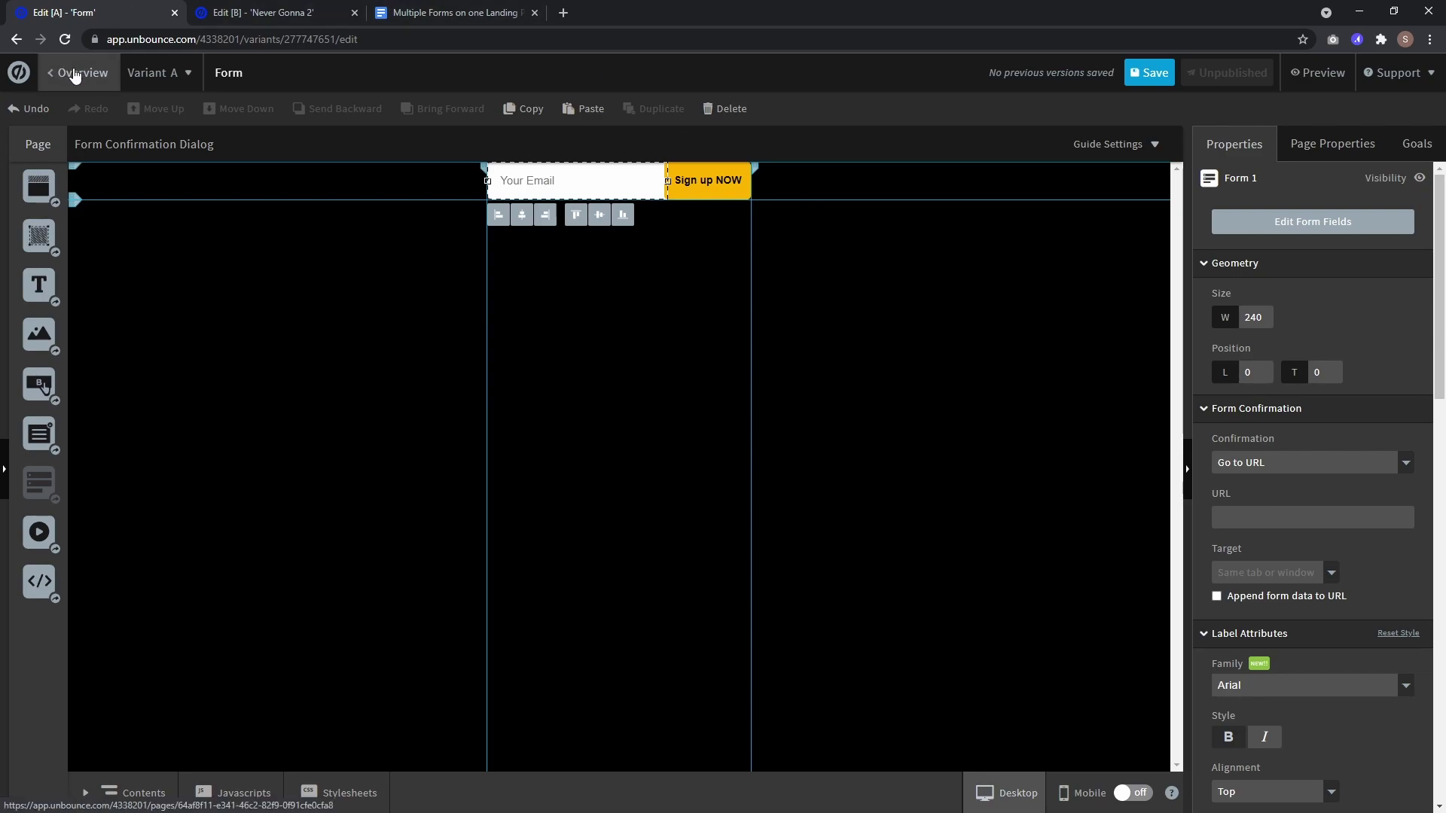
Step: Copy the thank-you-38274 page's URL from its overview in the Multiple Forms group
click(75, 75)
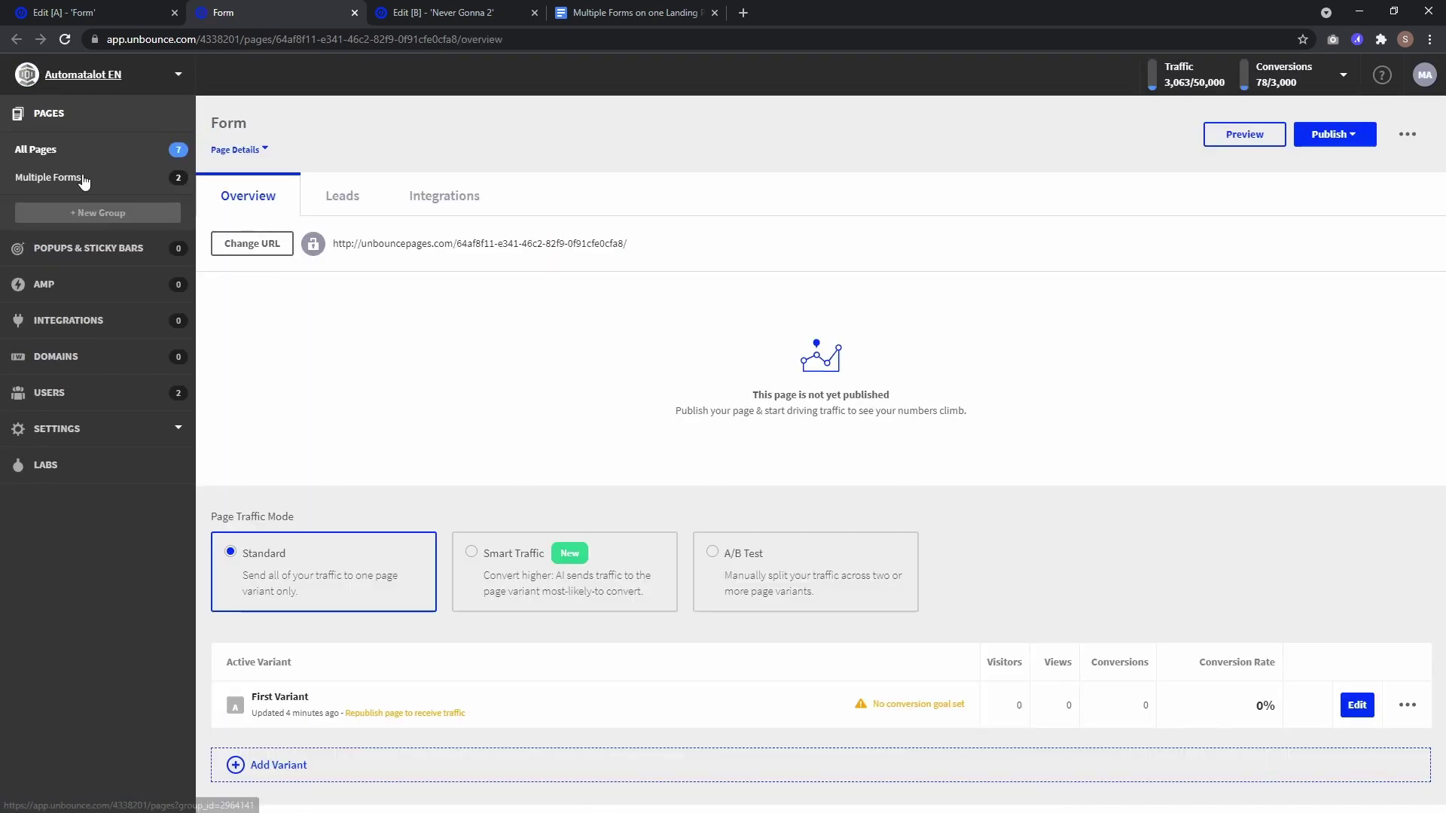
click(84, 179)
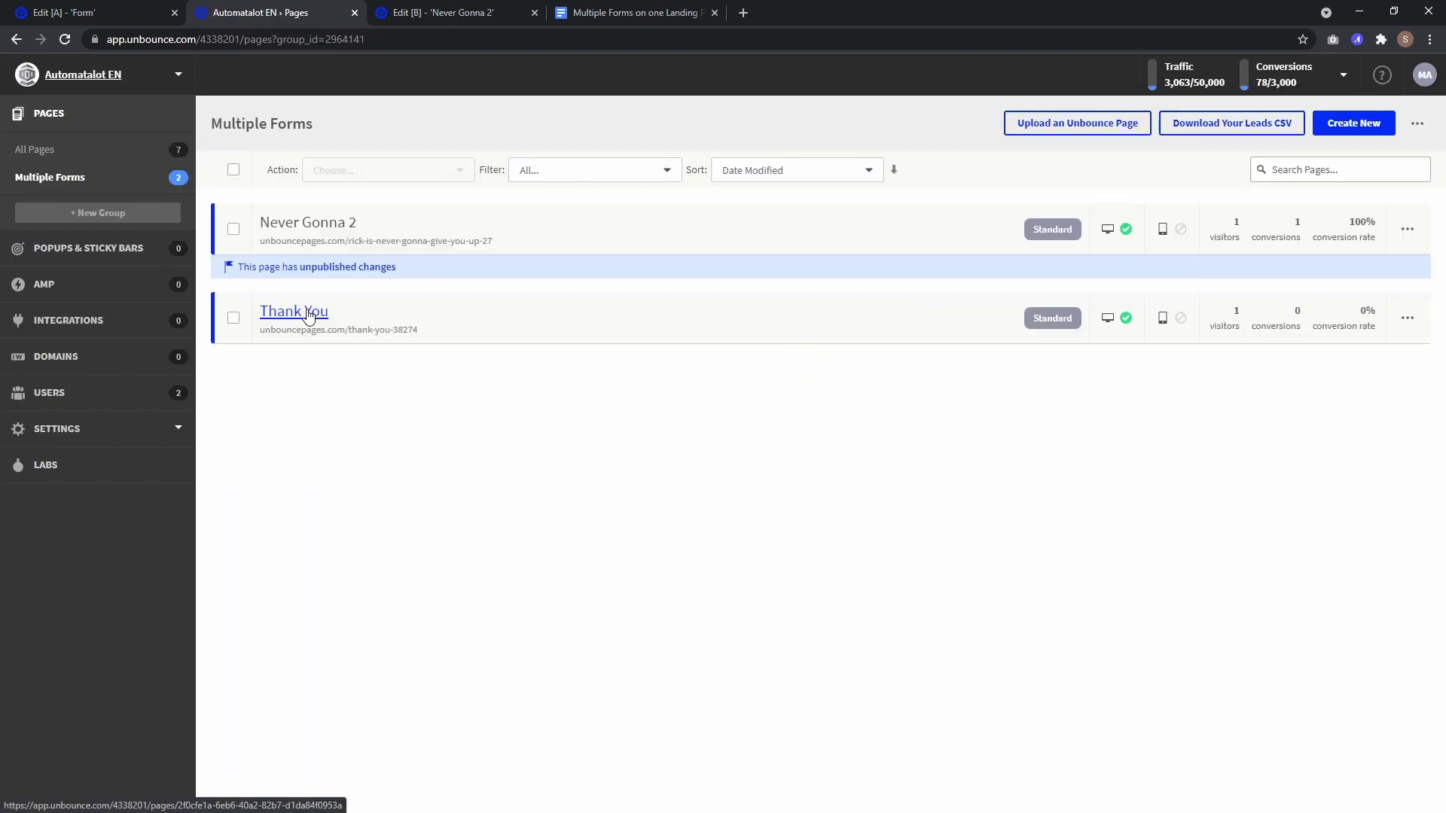
middle_click(311, 314)
click(442, 13)
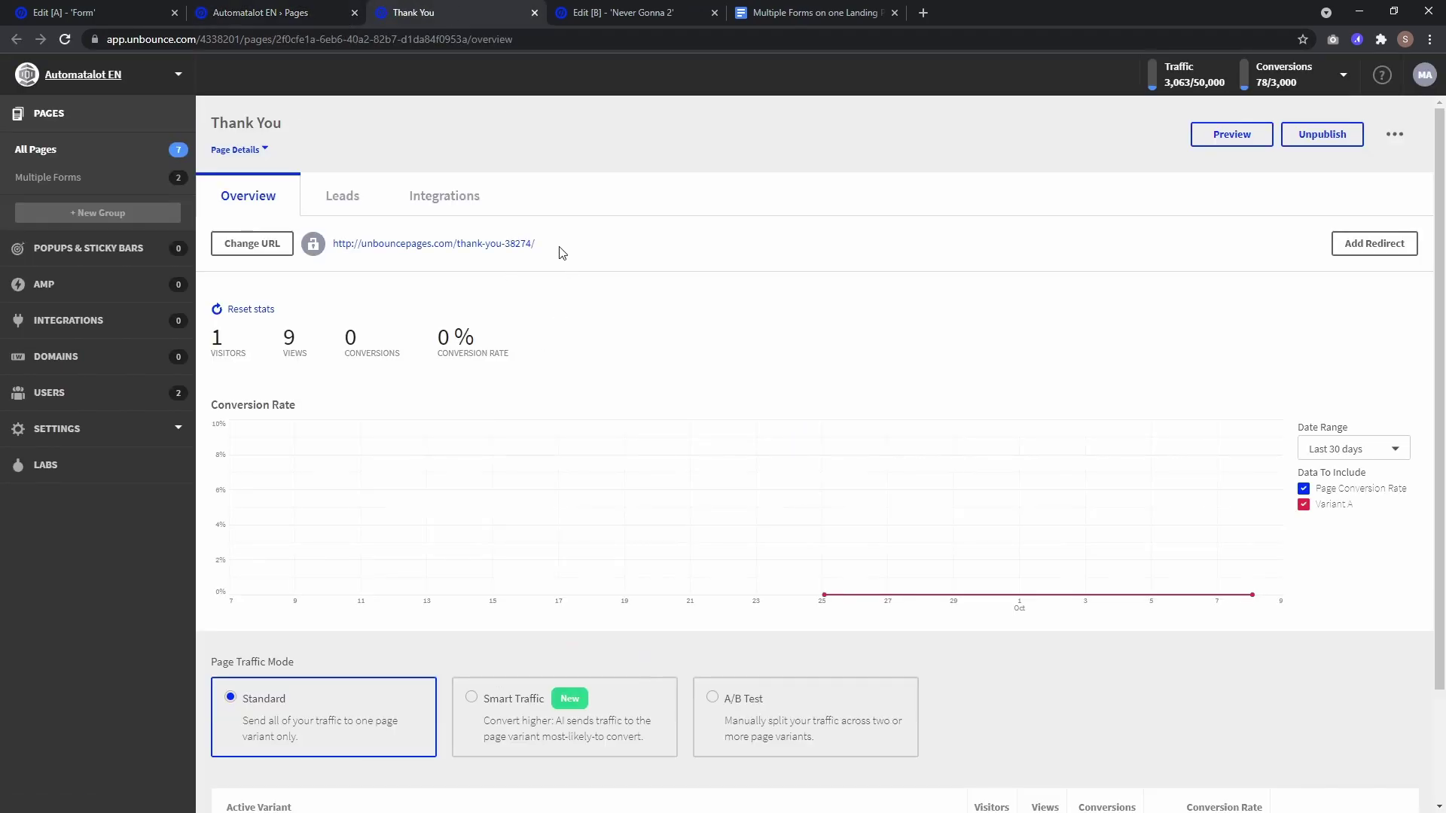
drag(561, 252, 357, 243)
key(ctrl+c)
Step: Paste that URL as the form's redirect, target Parent frame, and save the Form page
key(ctrl+1)
key(ctrl+v)
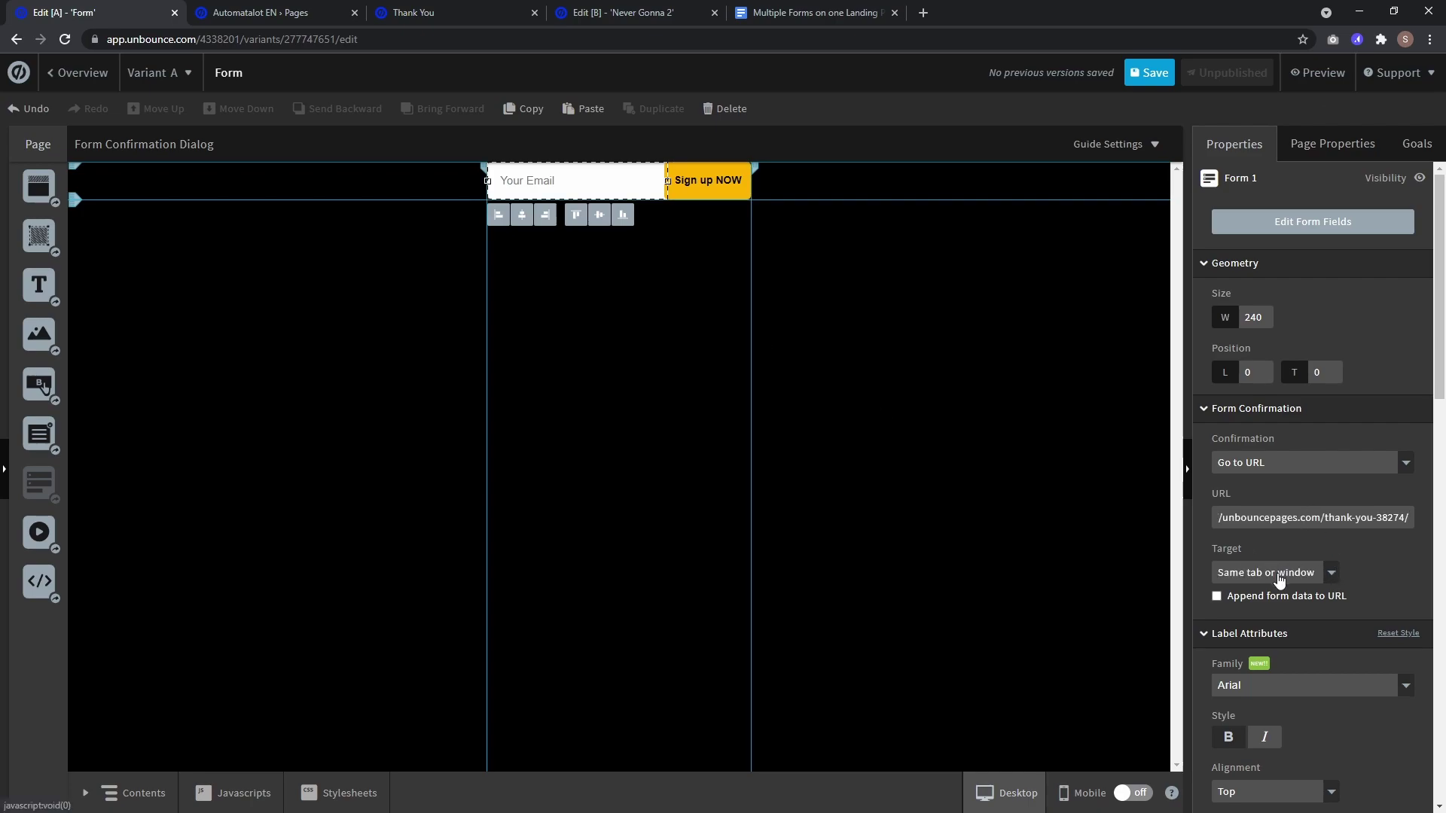
click(1278, 574)
click(1271, 623)
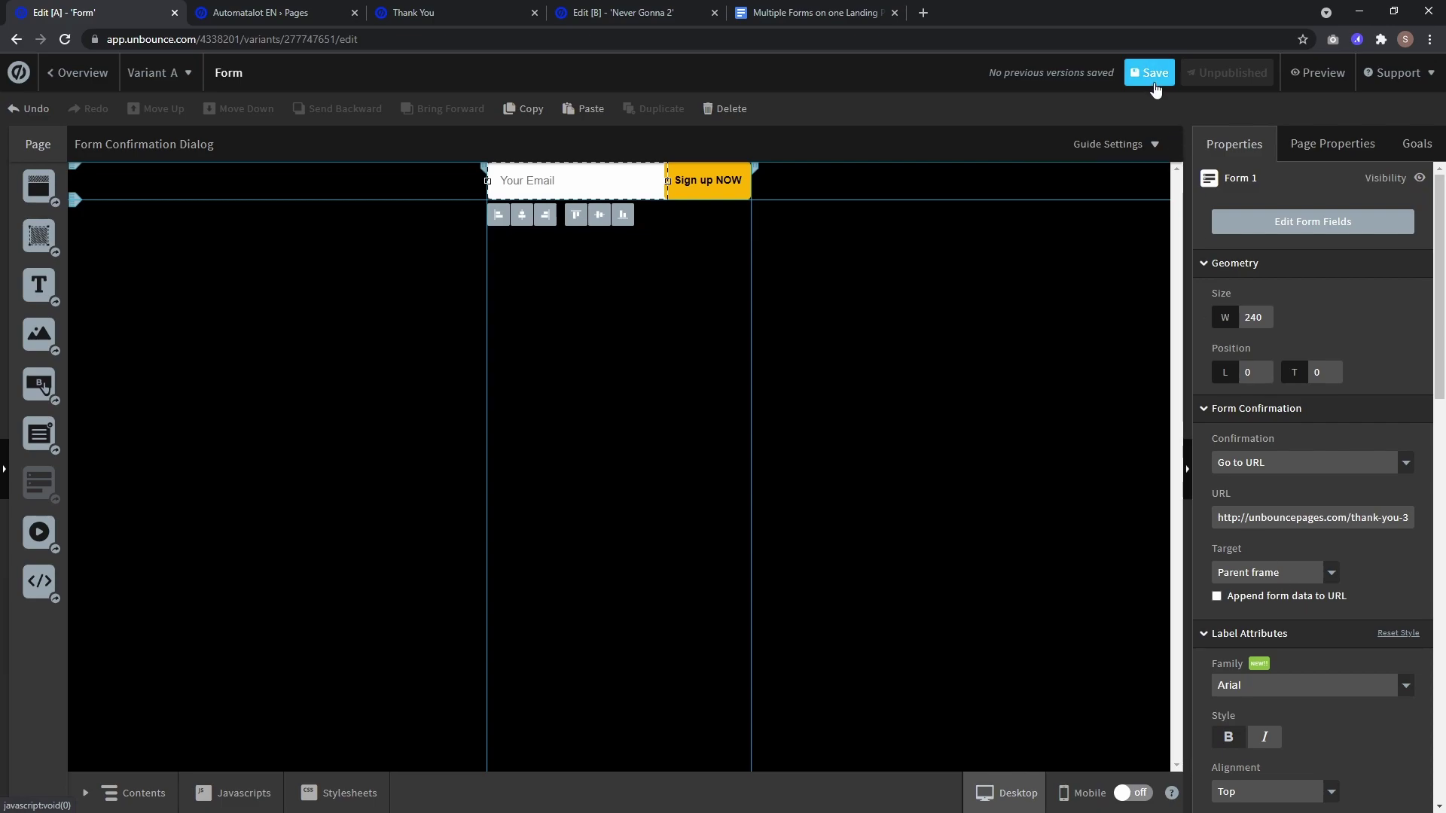
click(1154, 80)
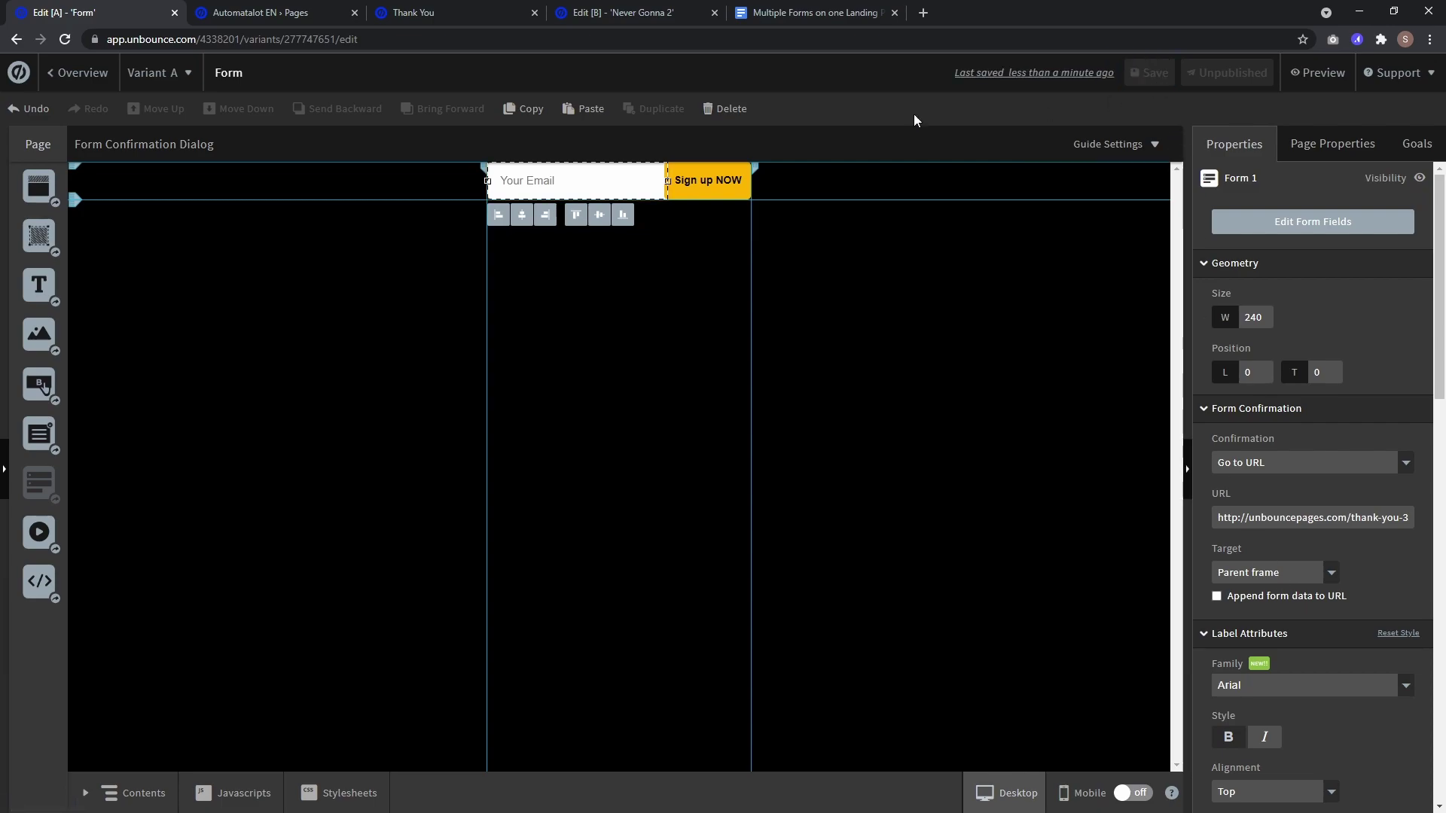
Step: Publish the Form page immediately and copy its live unbouncepages.com address
click(76, 75)
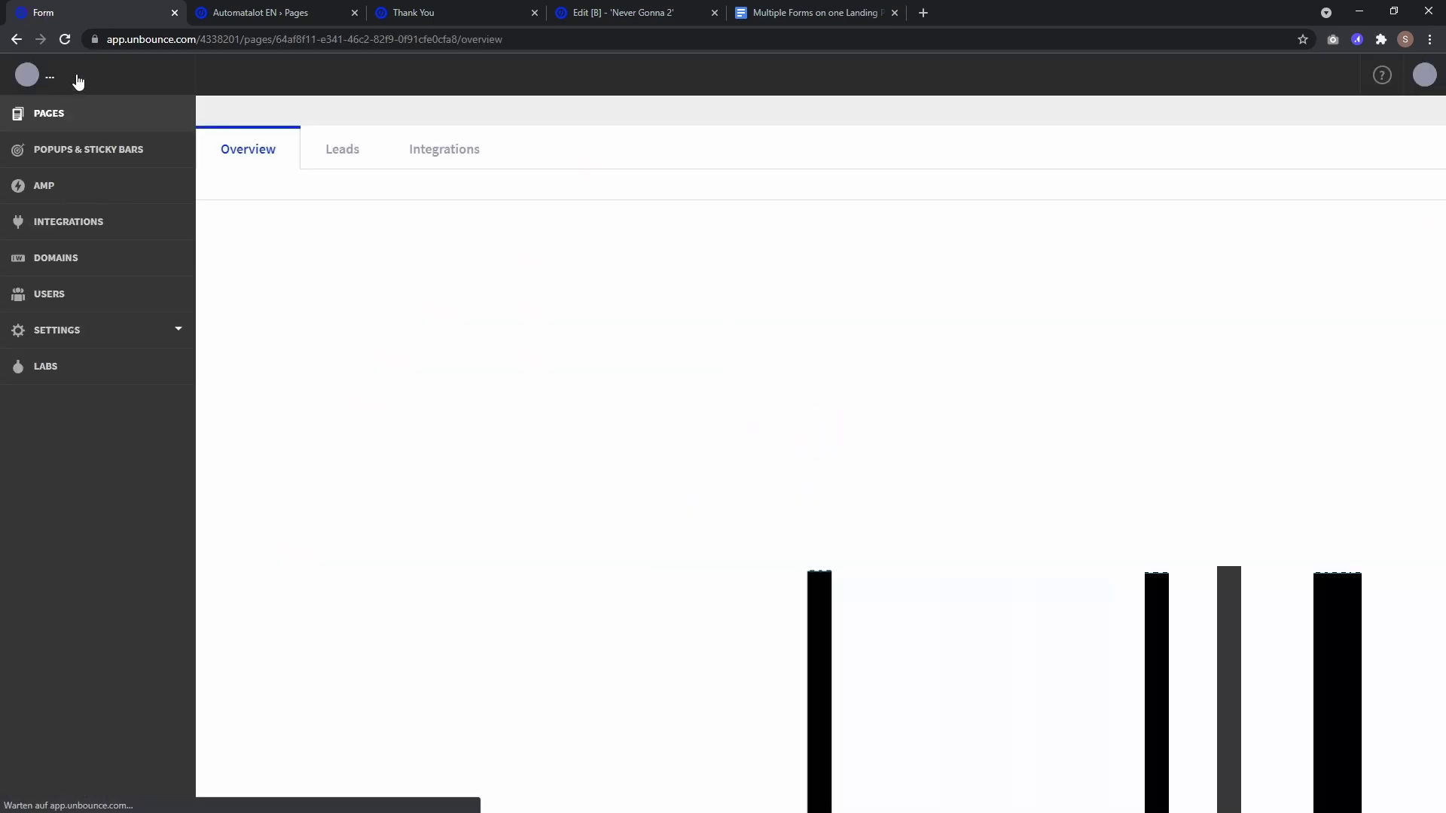
click(1329, 134)
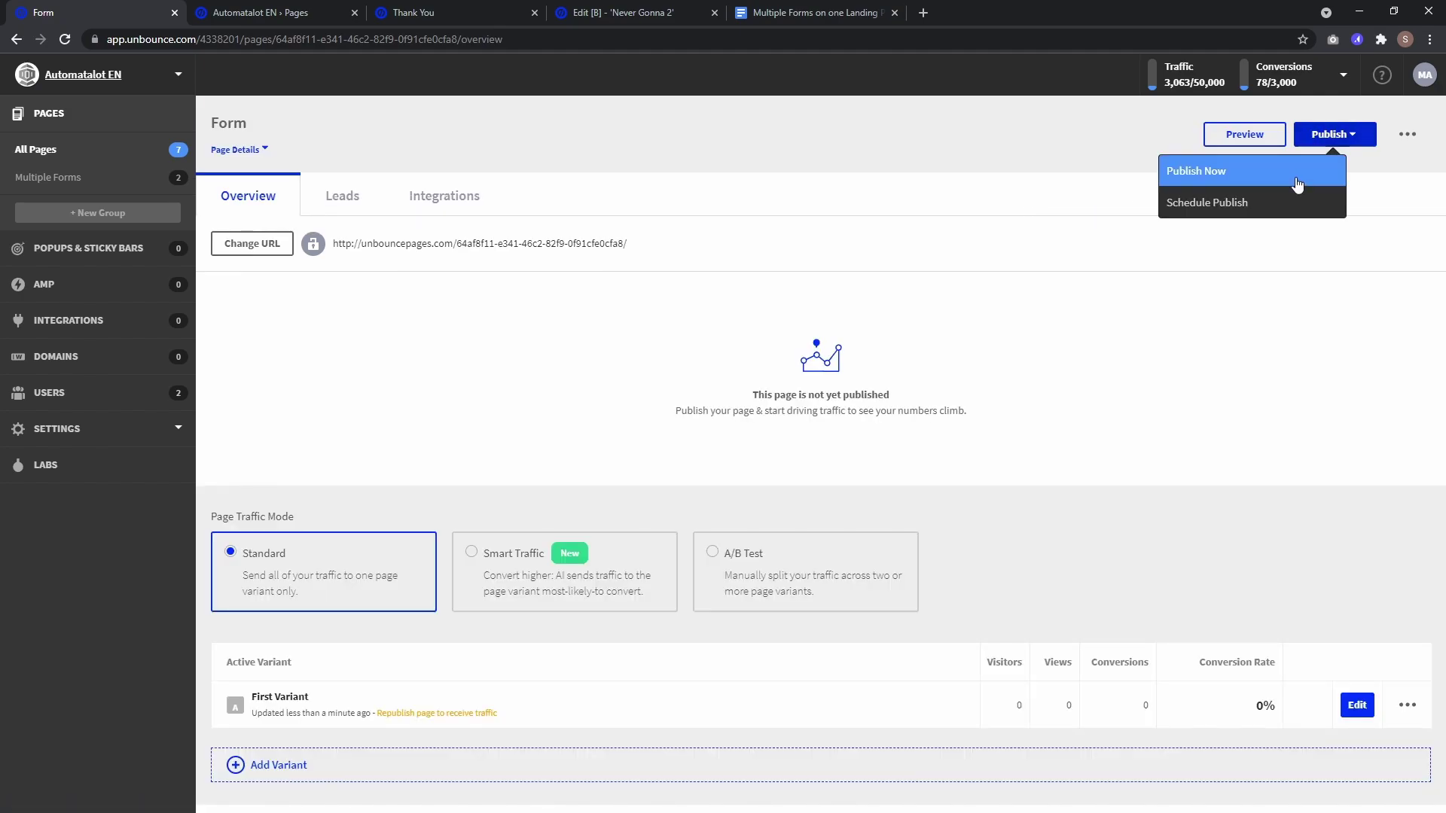
click(1301, 178)
click(890, 614)
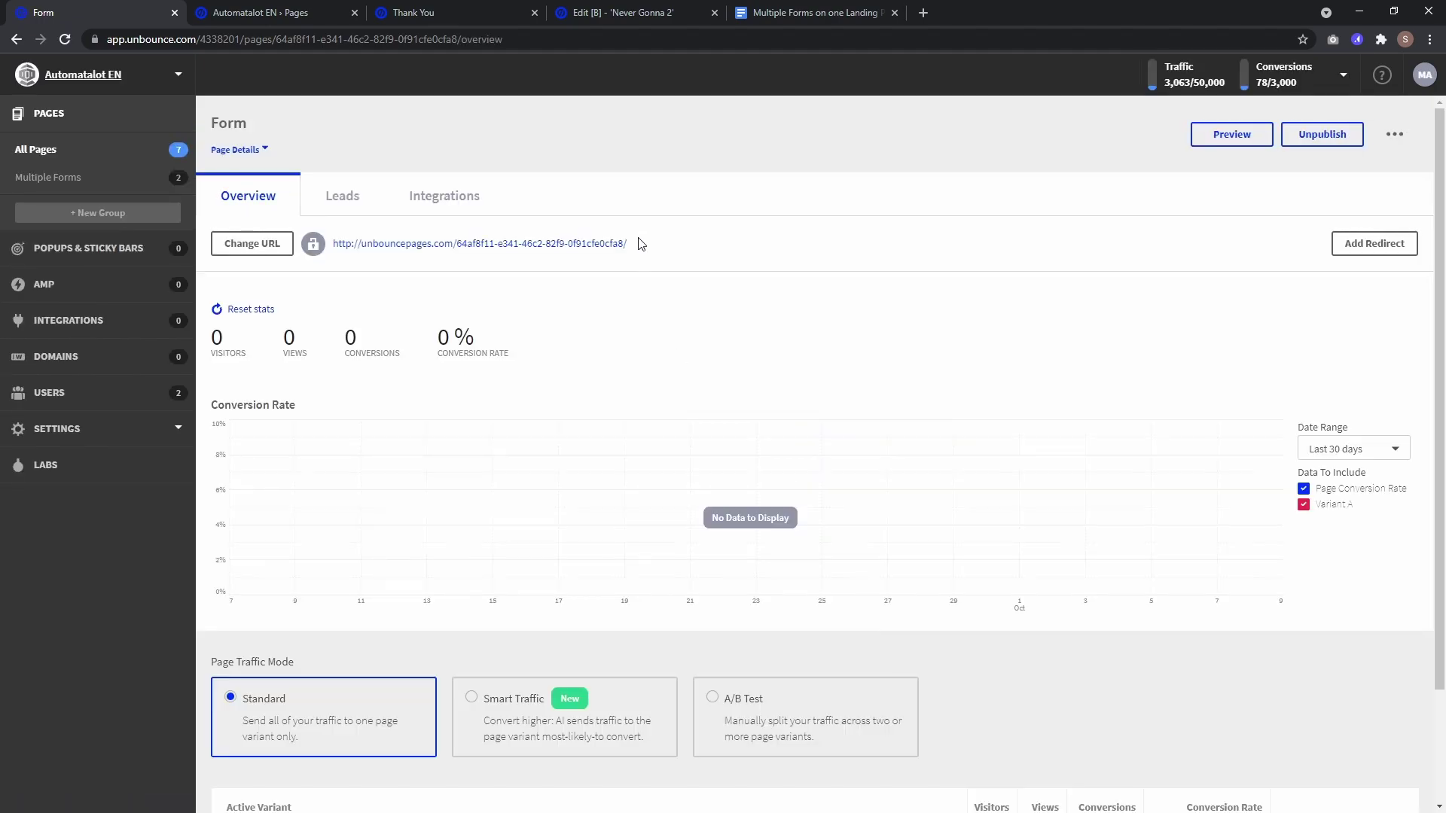
drag(630, 243, 384, 245)
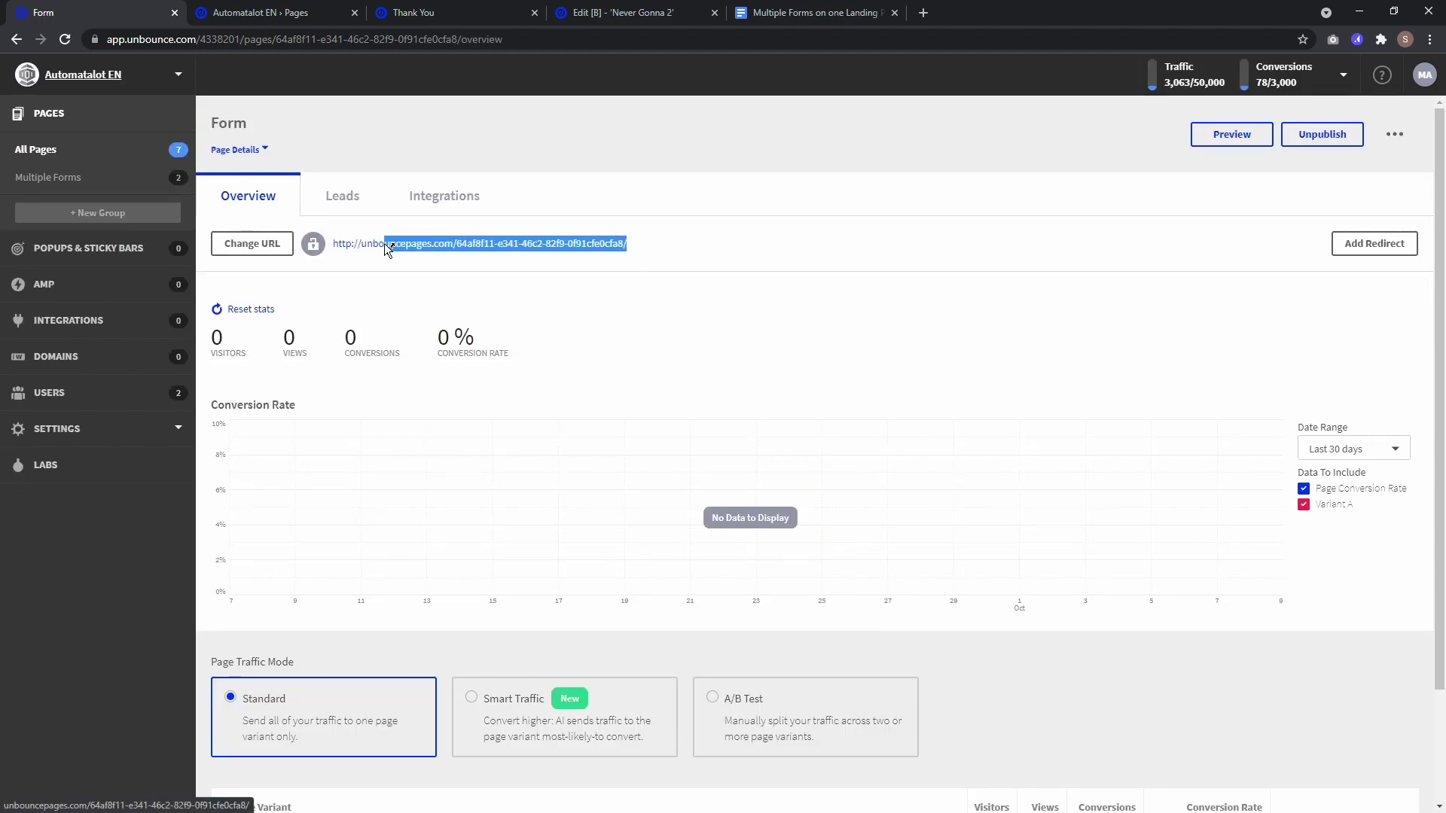
Step: Replace Custom HTML 1's placeholder iframe src with the Form page address, then save Never Gonna 2
click(603, 8)
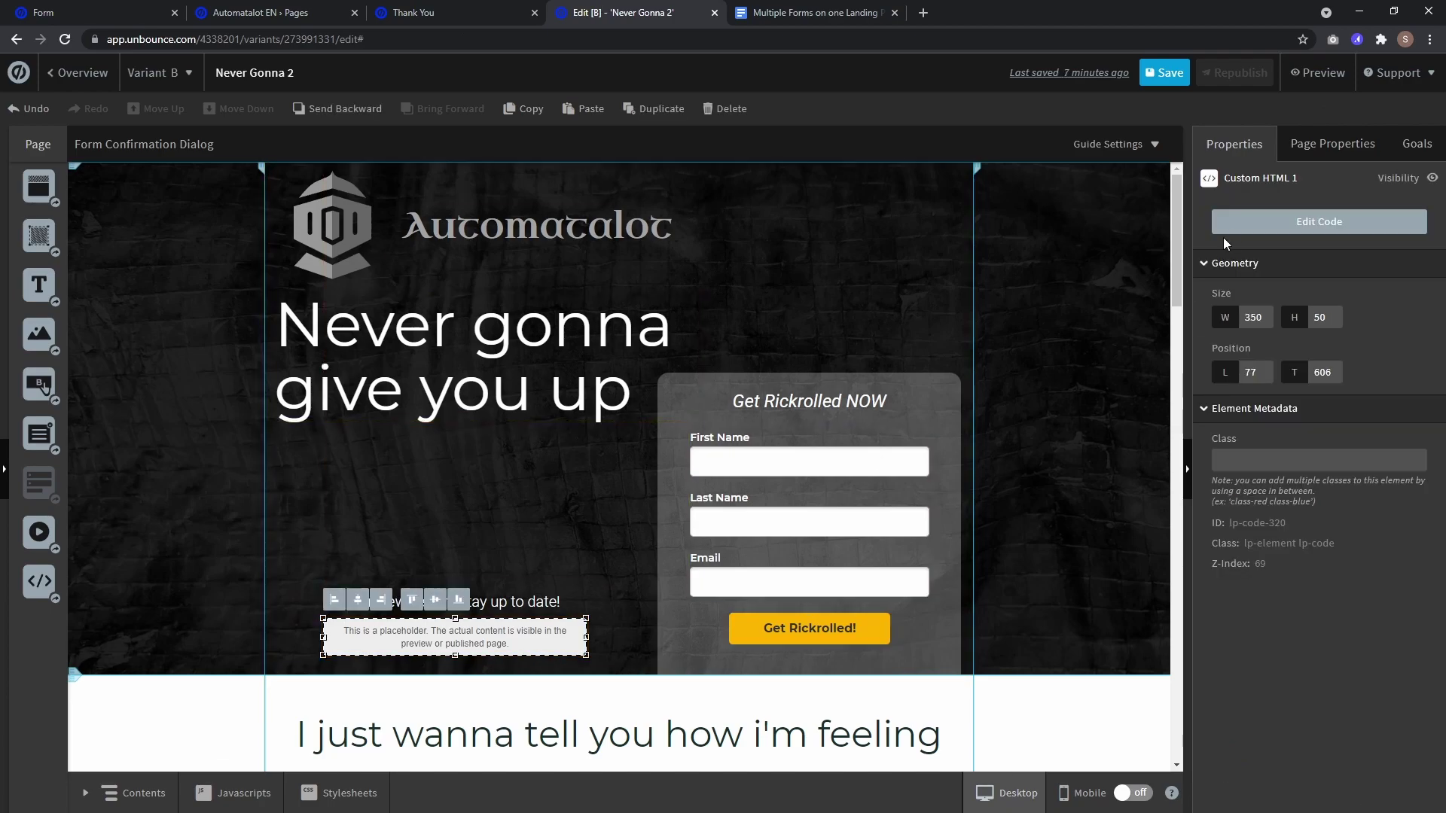
click(1280, 230)
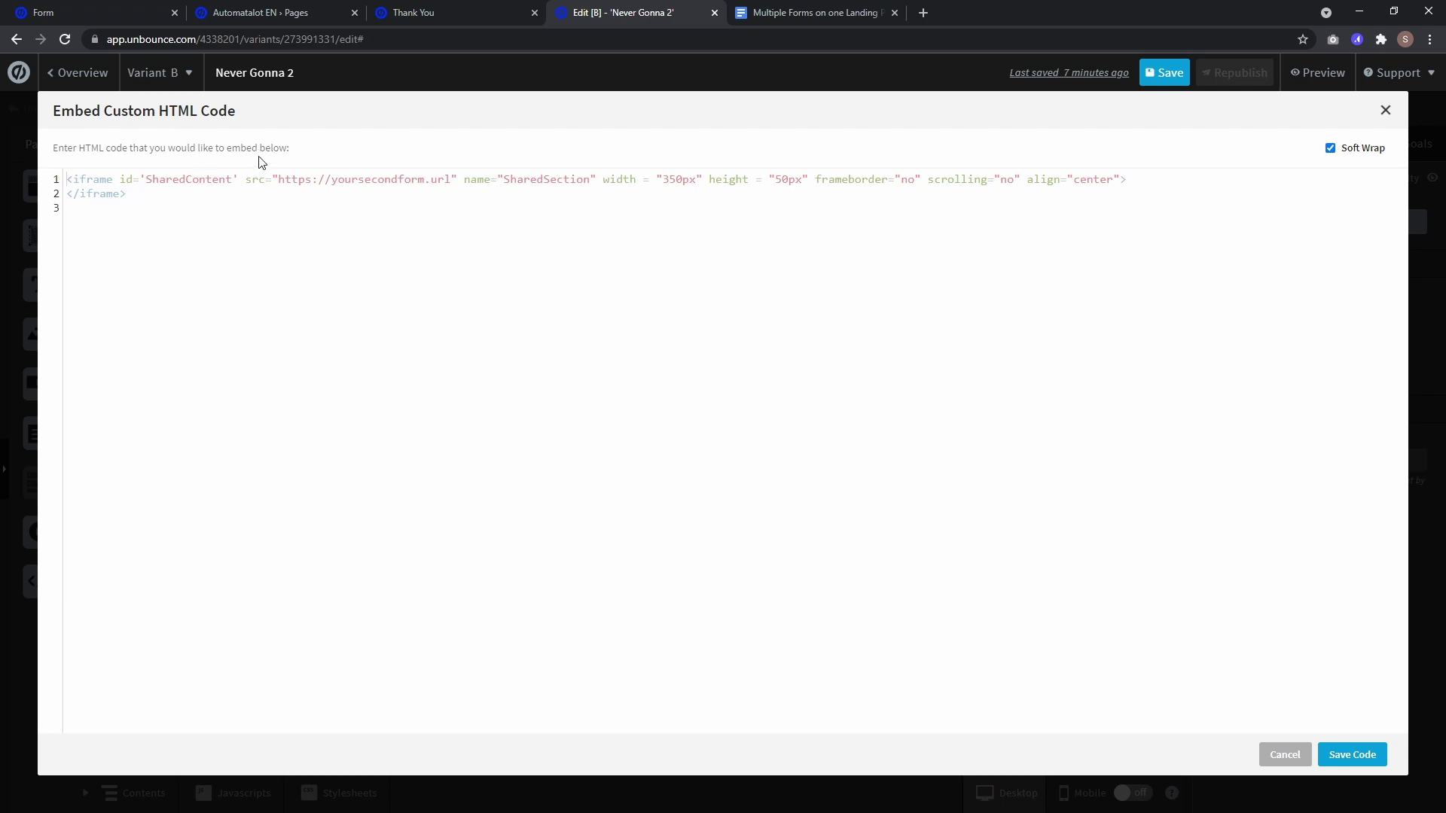
drag(279, 181, 446, 186)
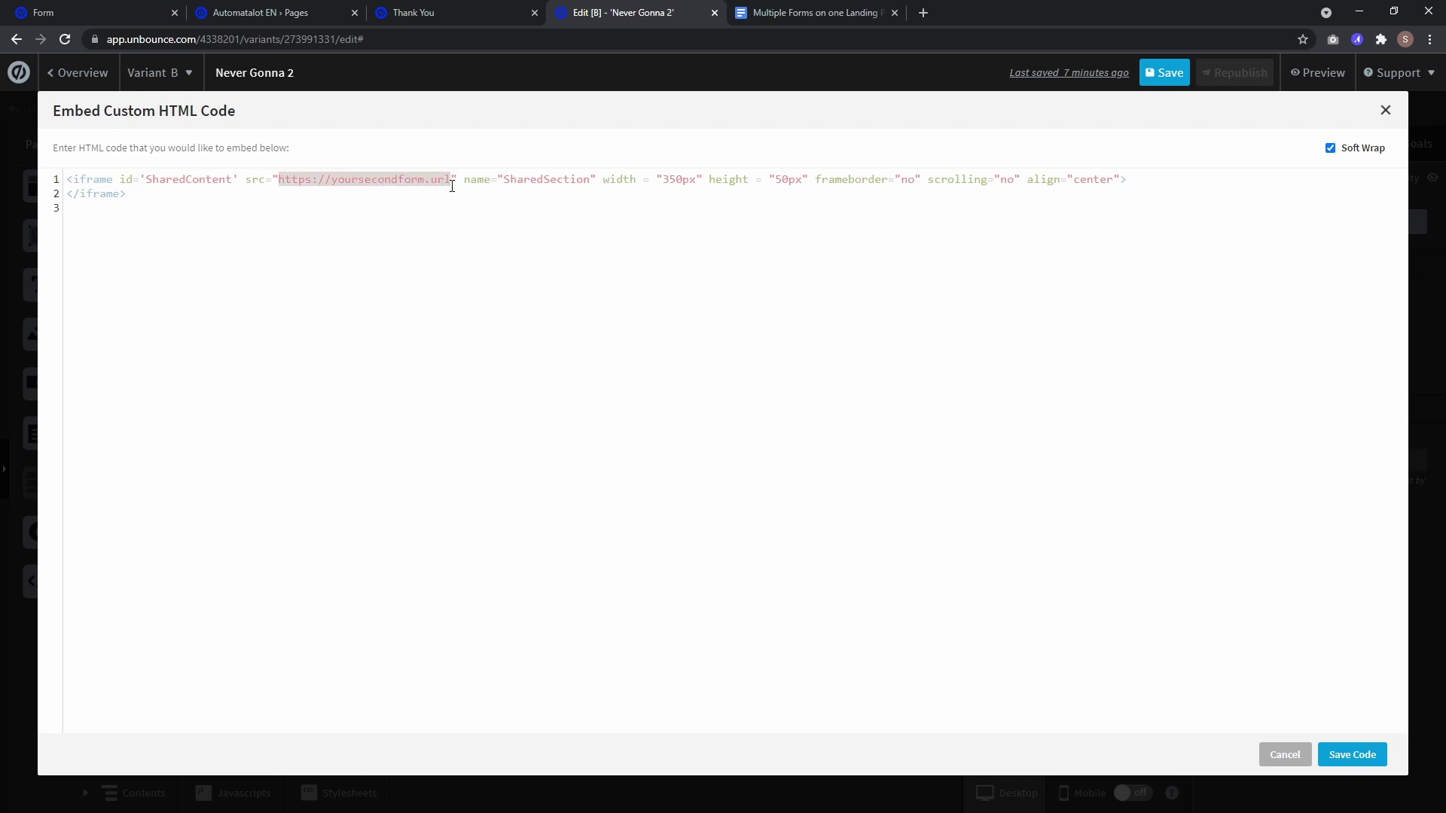
text(http://unbouncepages.com/64af8f11-e341-46c2-82f9-0f91cfe0cfa8/)
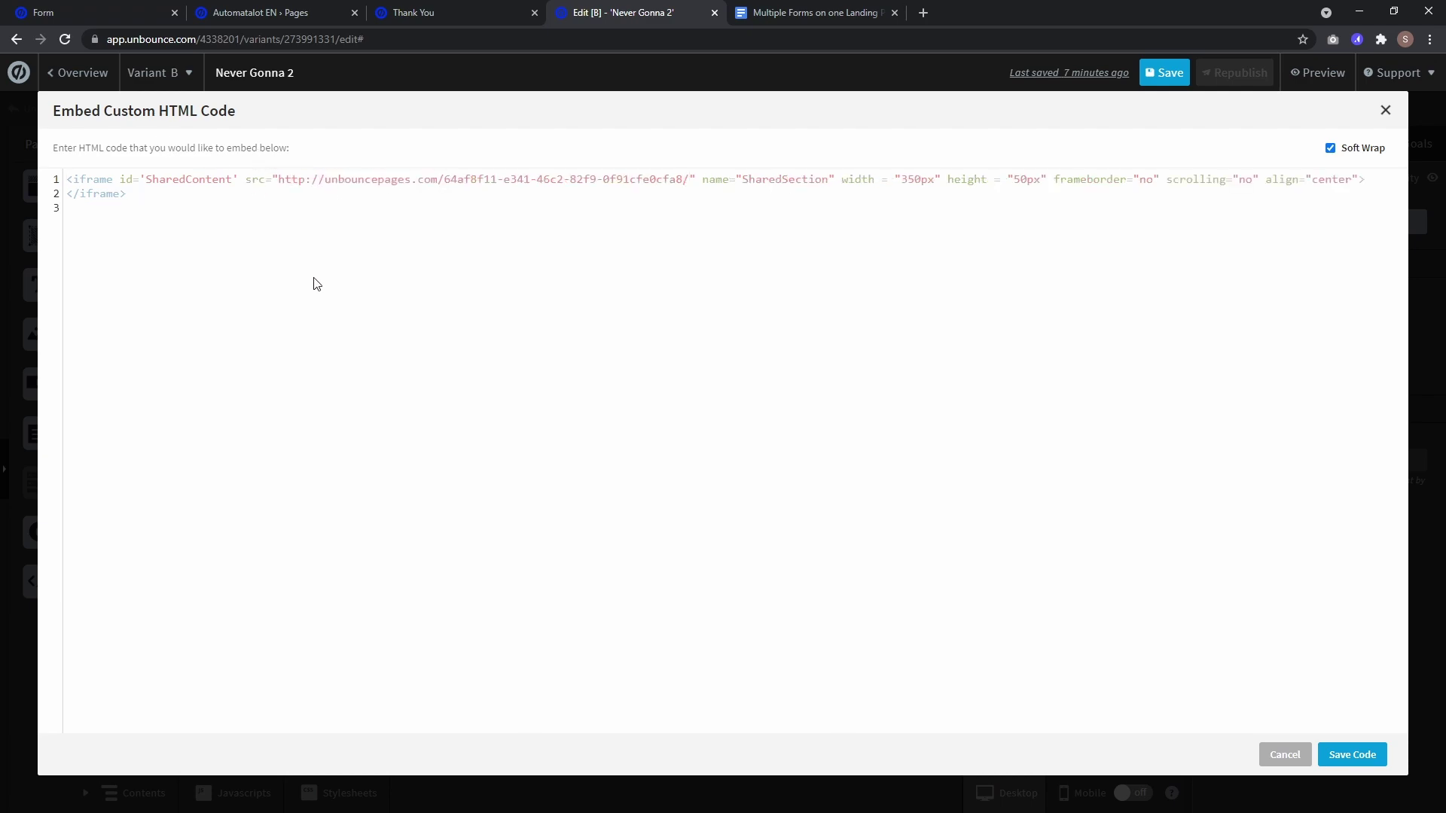
click(1352, 755)
click(1163, 73)
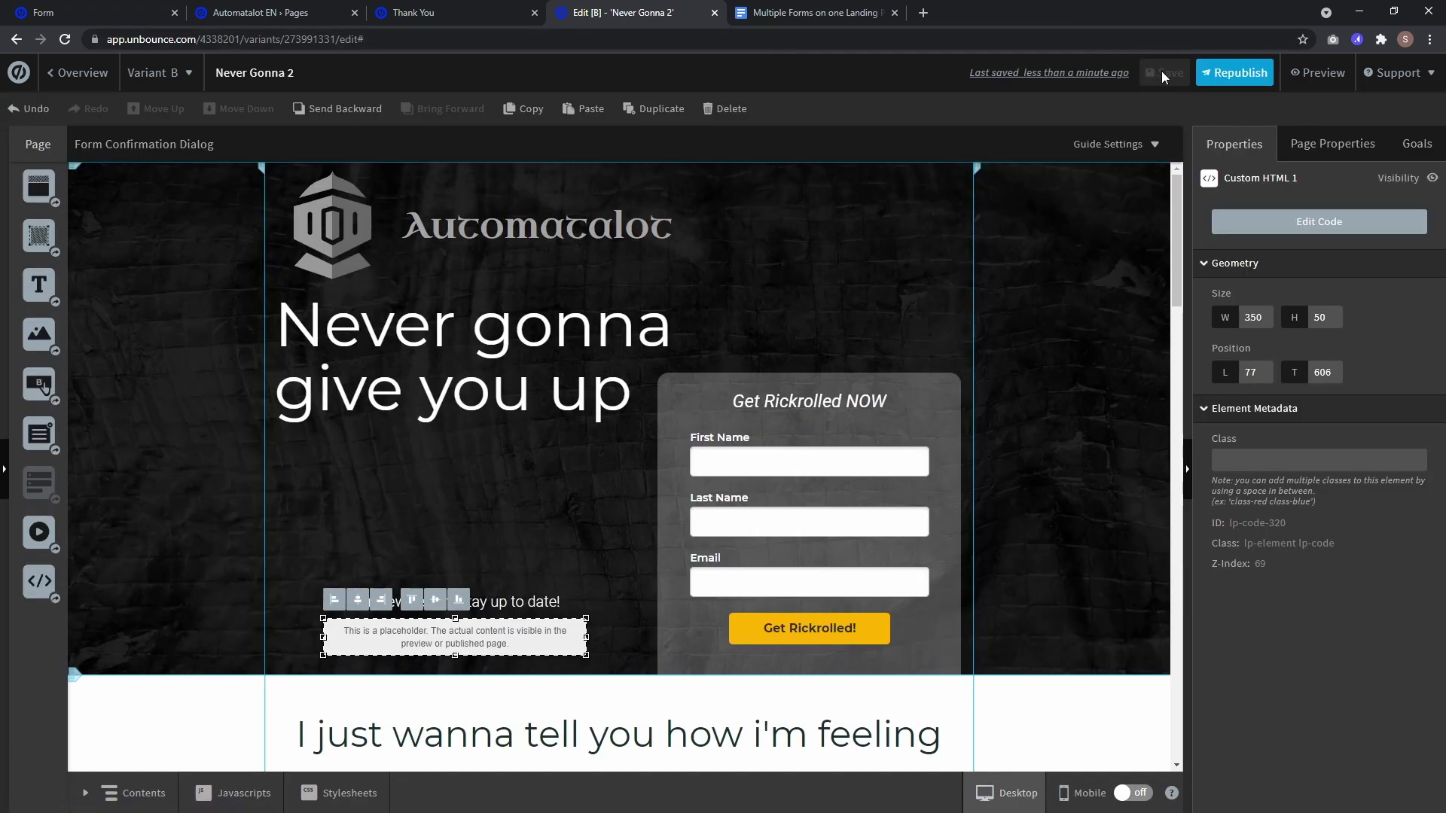
Step: Confirm republishing Never Gonna 2, preview it, and return to the editor's success message
click(1235, 72)
click(881, 619)
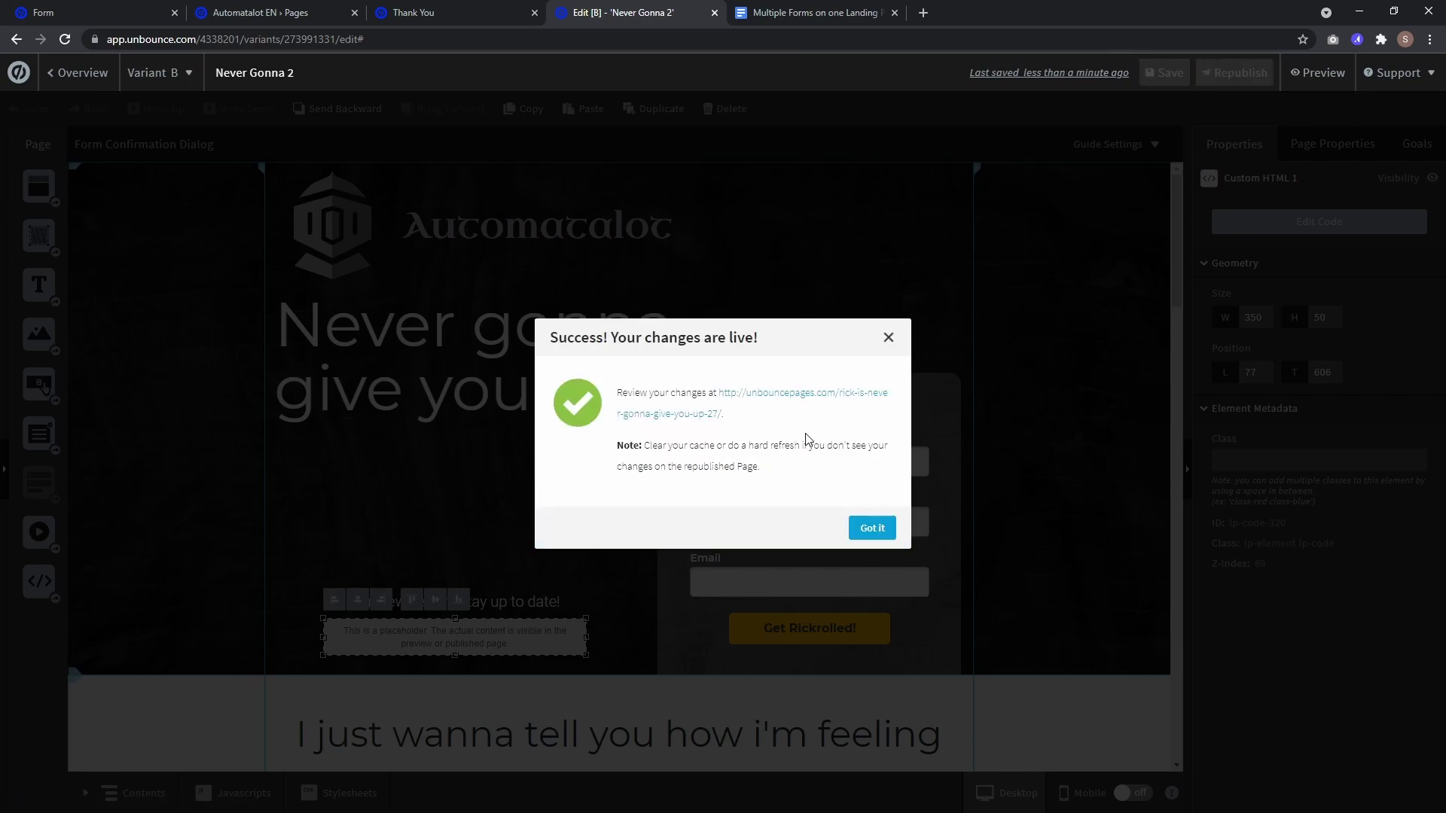
click(1318, 72)
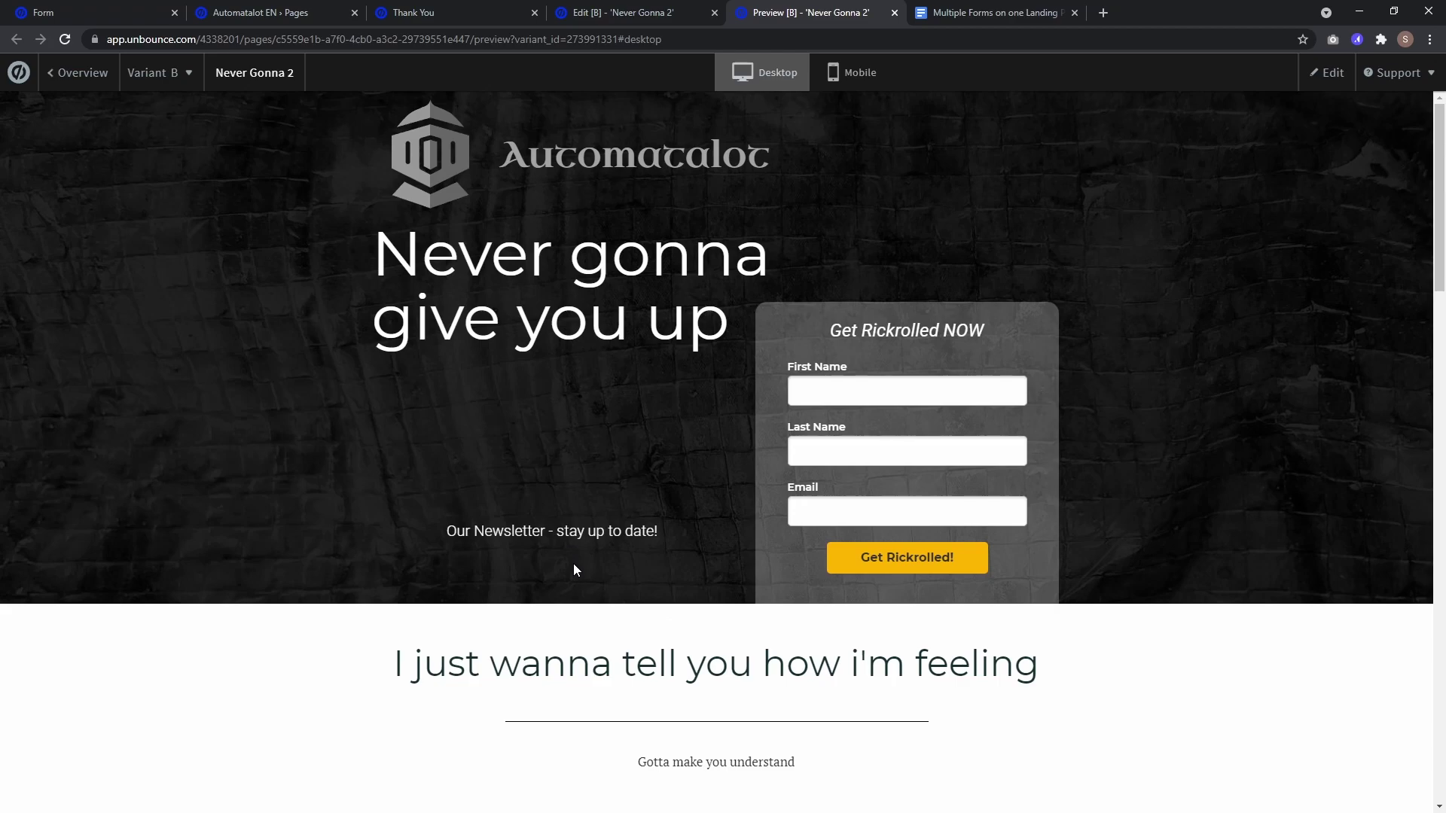
click(622, 12)
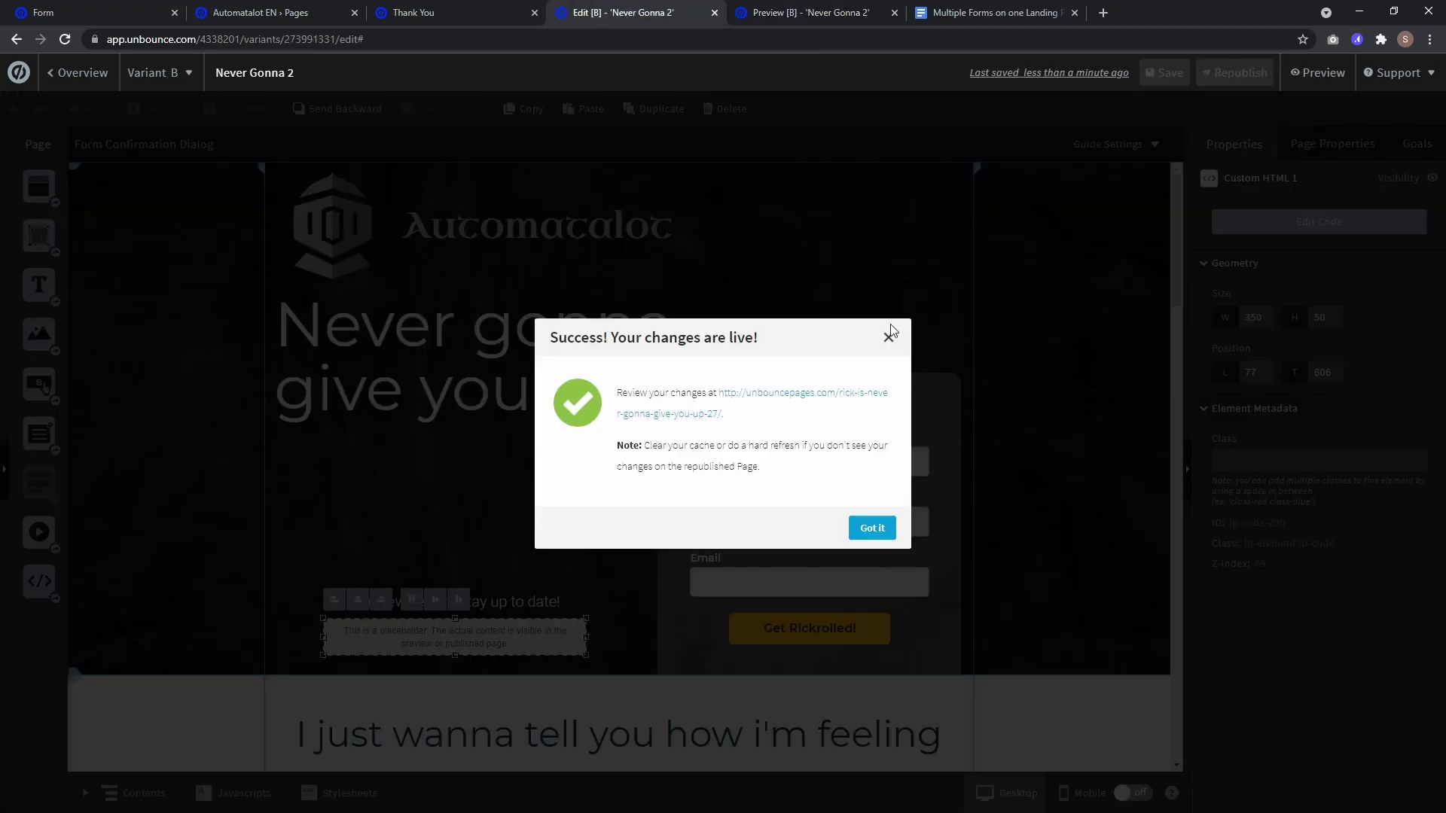
Step: On the live page, submit the embedded newsletter sign-up, go back, and submit the Get Rickrolled! form
click(842, 399)
click(955, 10)
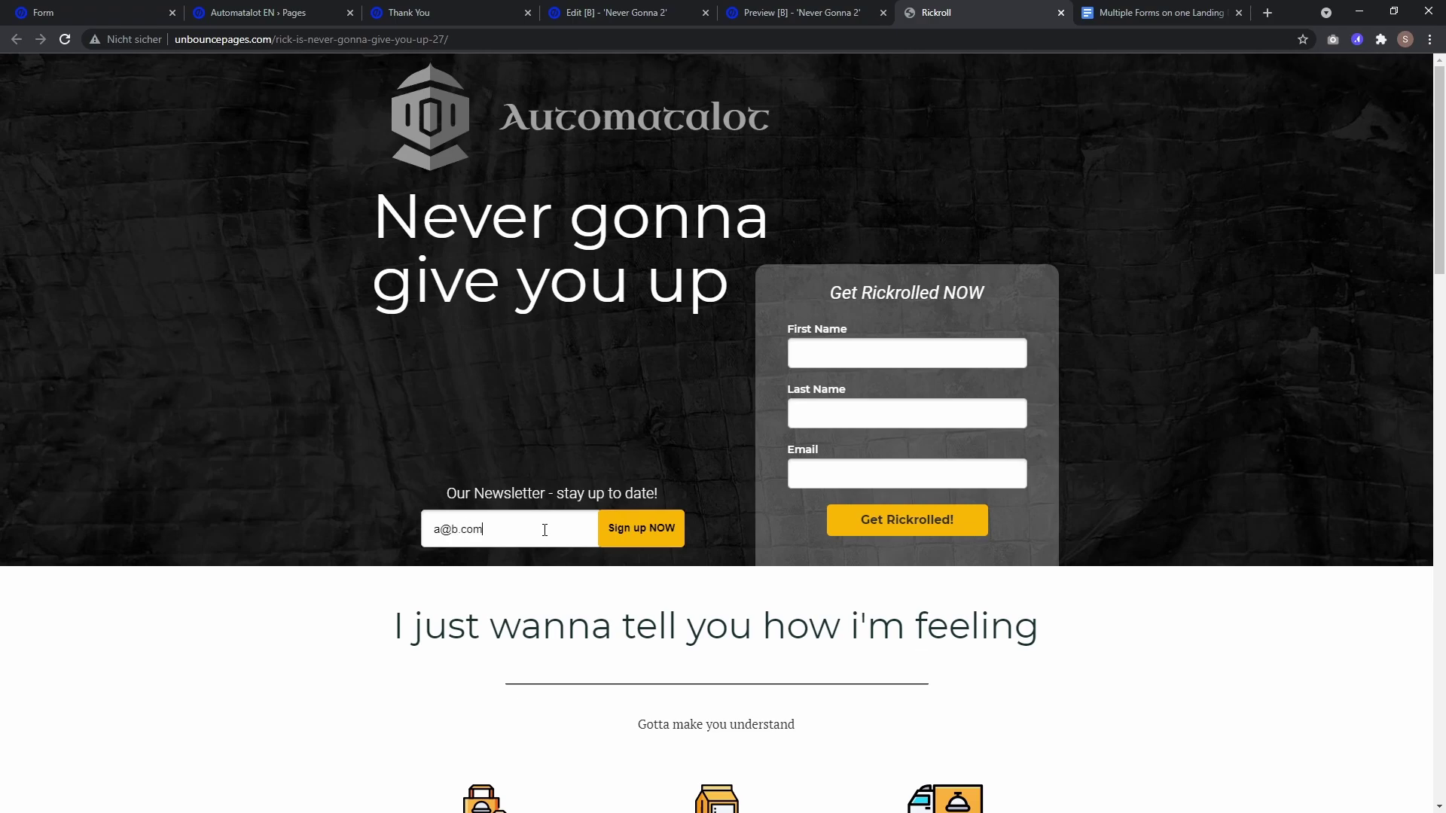
click(646, 540)
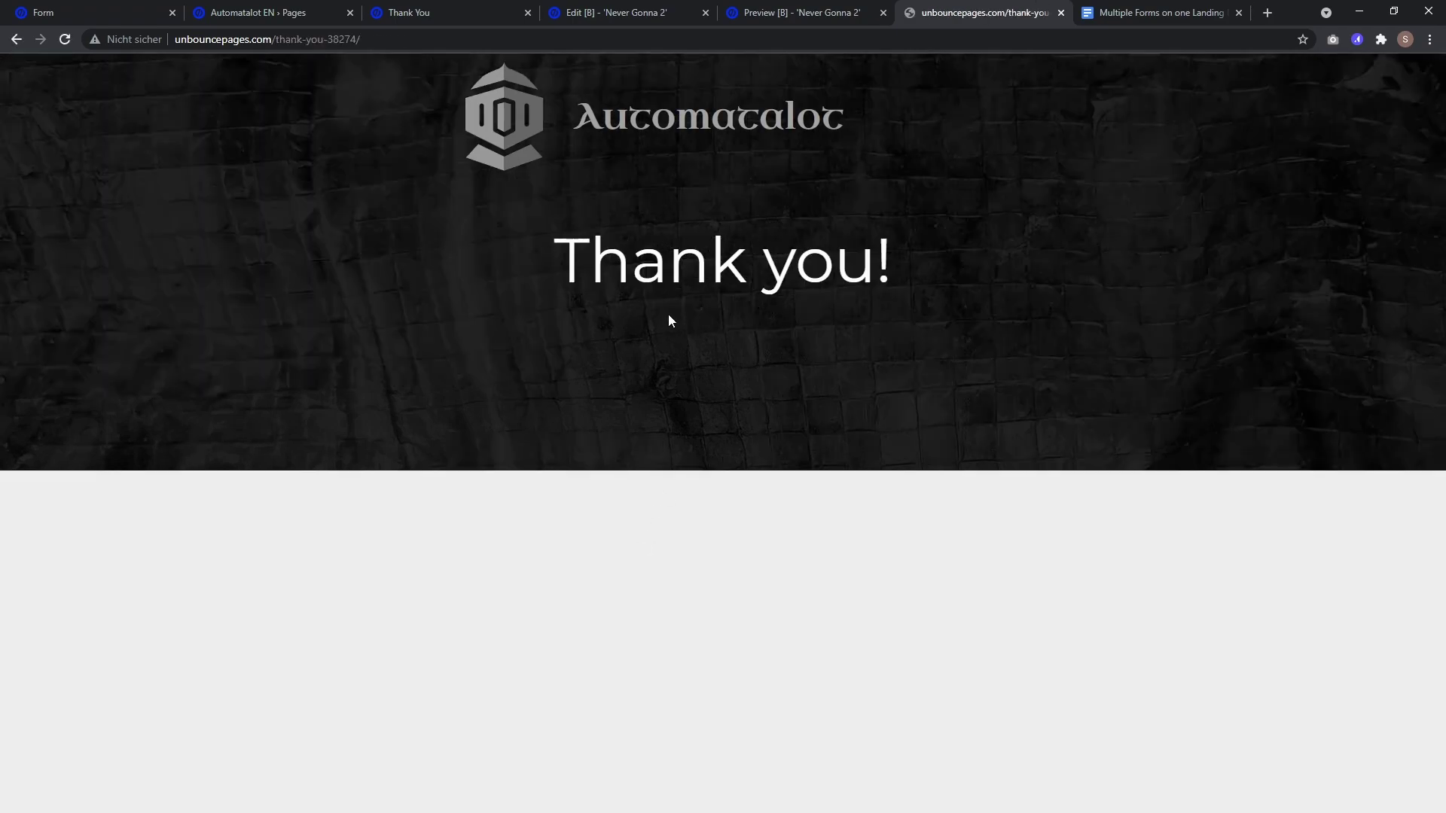
click(16, 39)
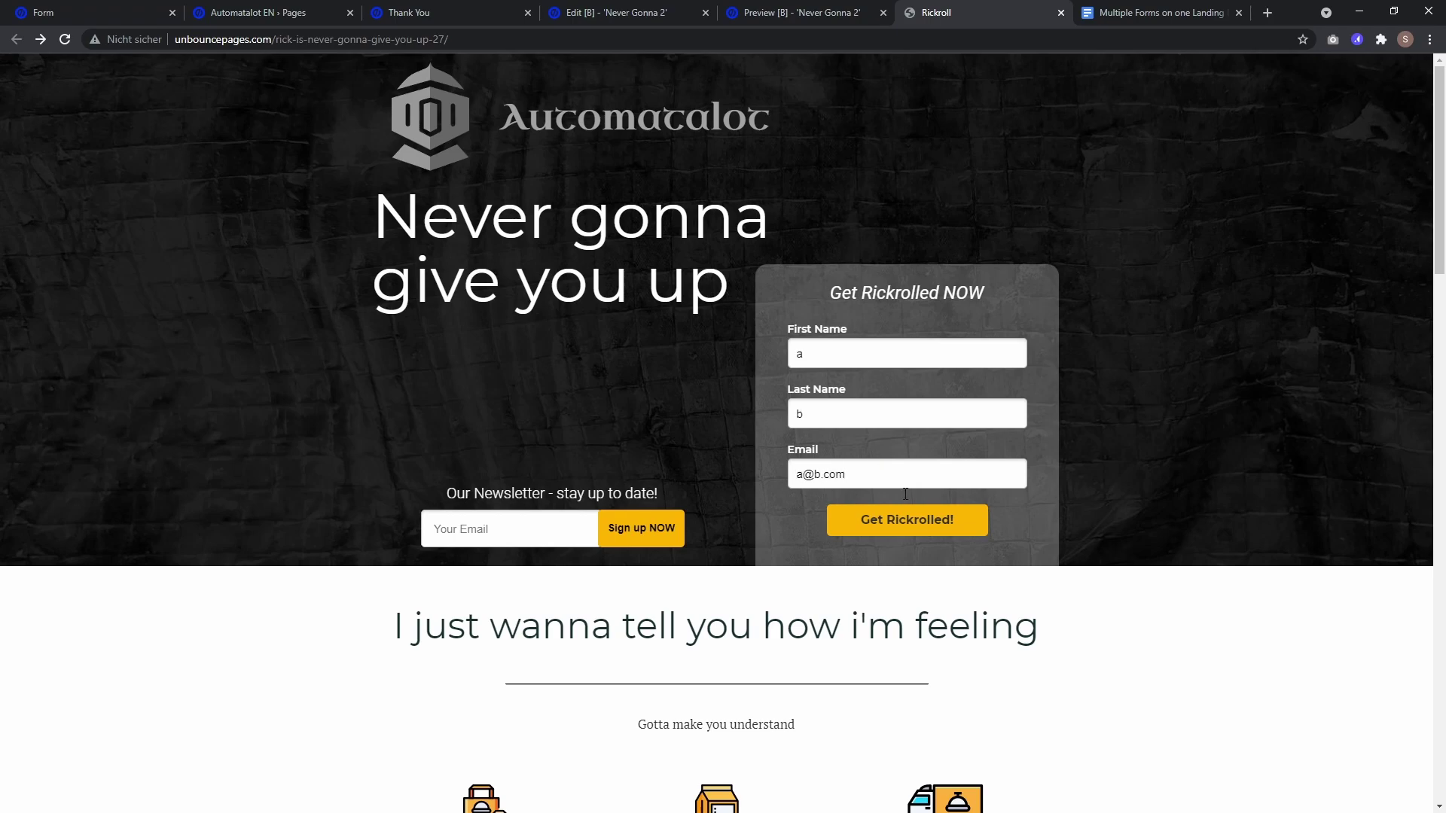
click(936, 521)
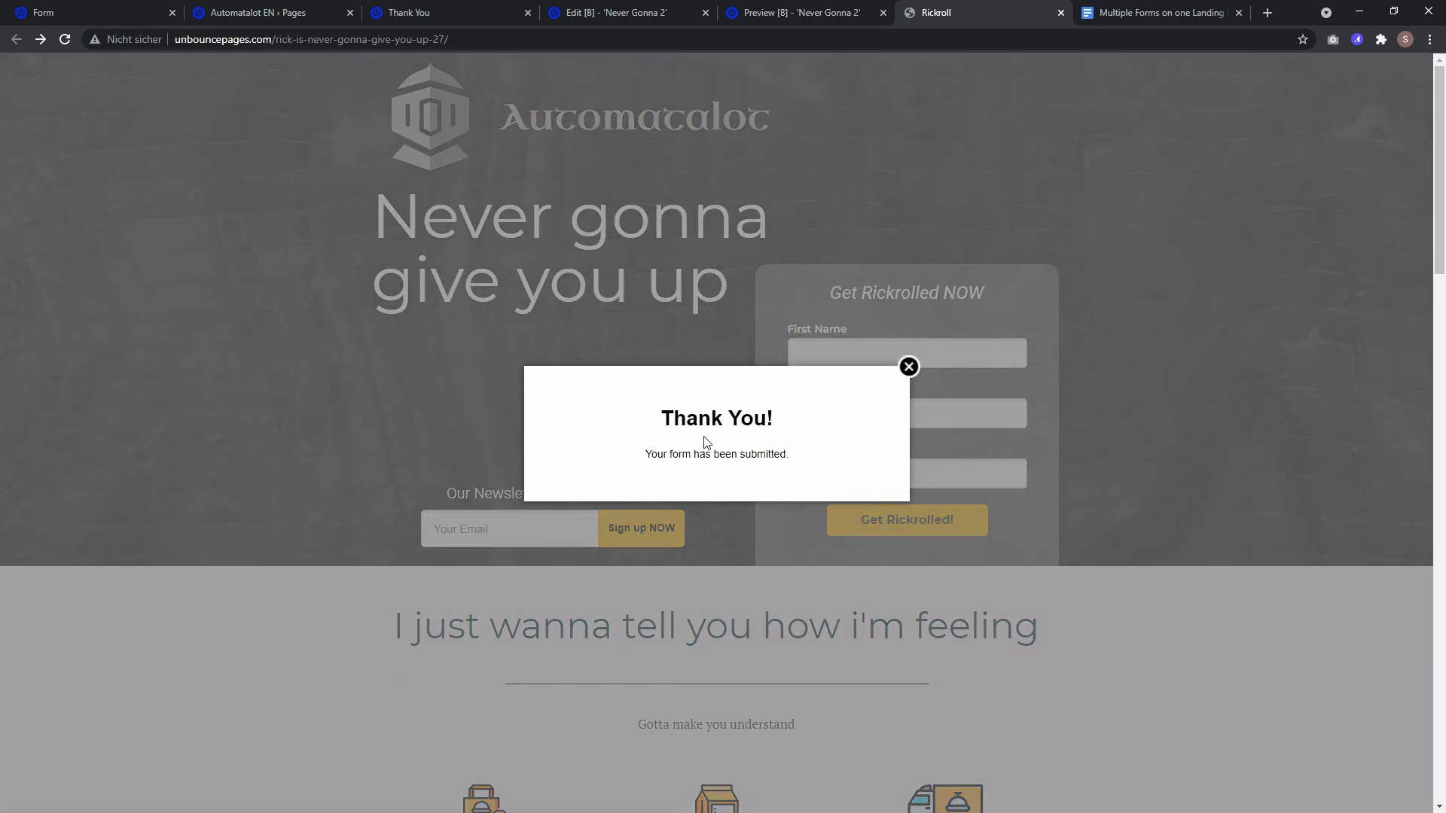